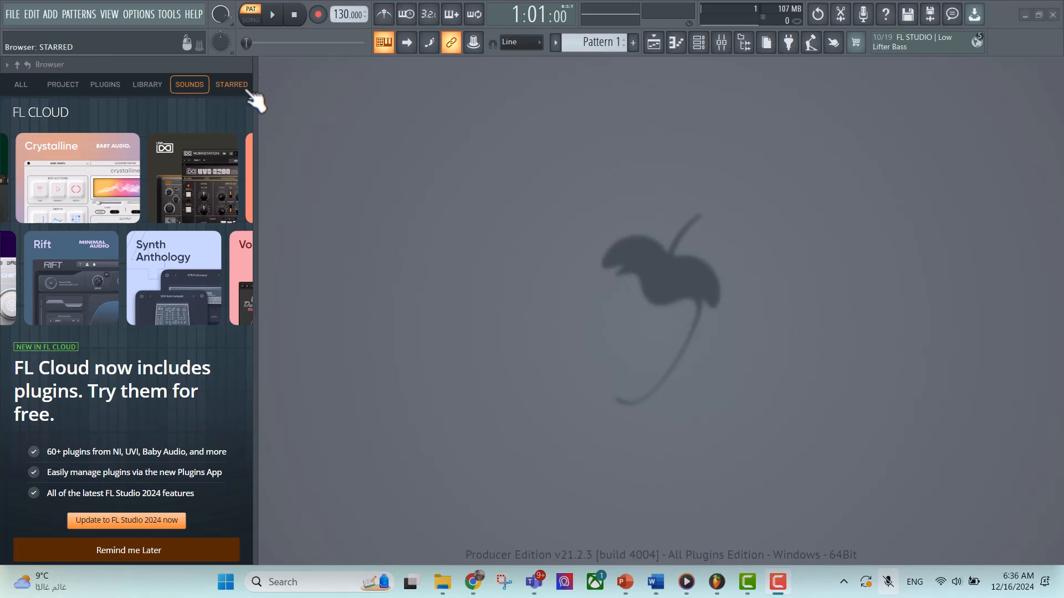
Step: Collapse the browser panel, restore it to its previous width, and toggle its visibility off and on
left_click_drag(255, 88, 44, 102)
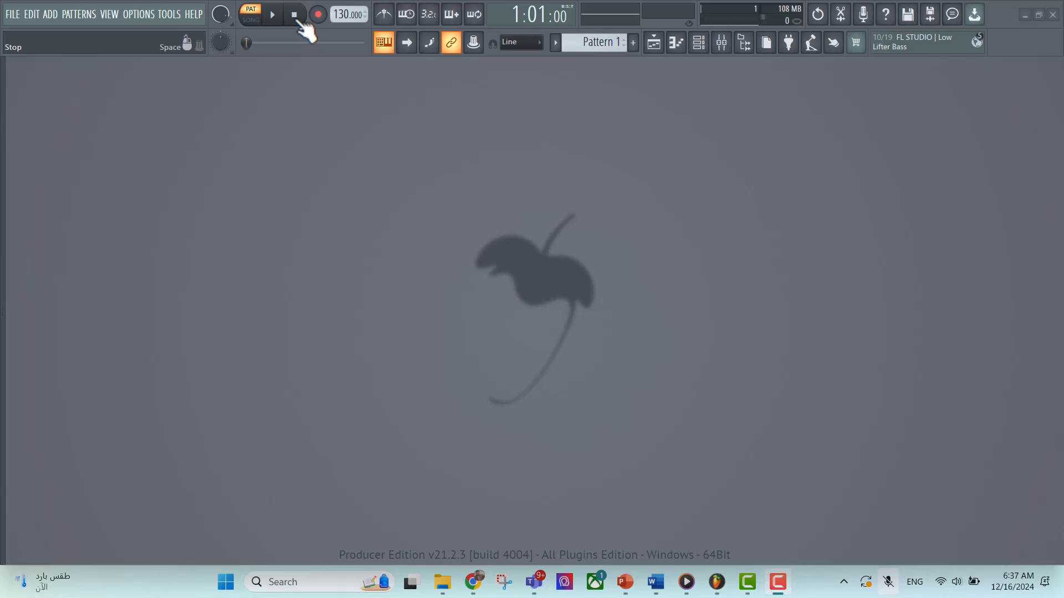
left_click(746, 44)
left_click(745, 44)
left_click_drag(7, 189, 133, 191)
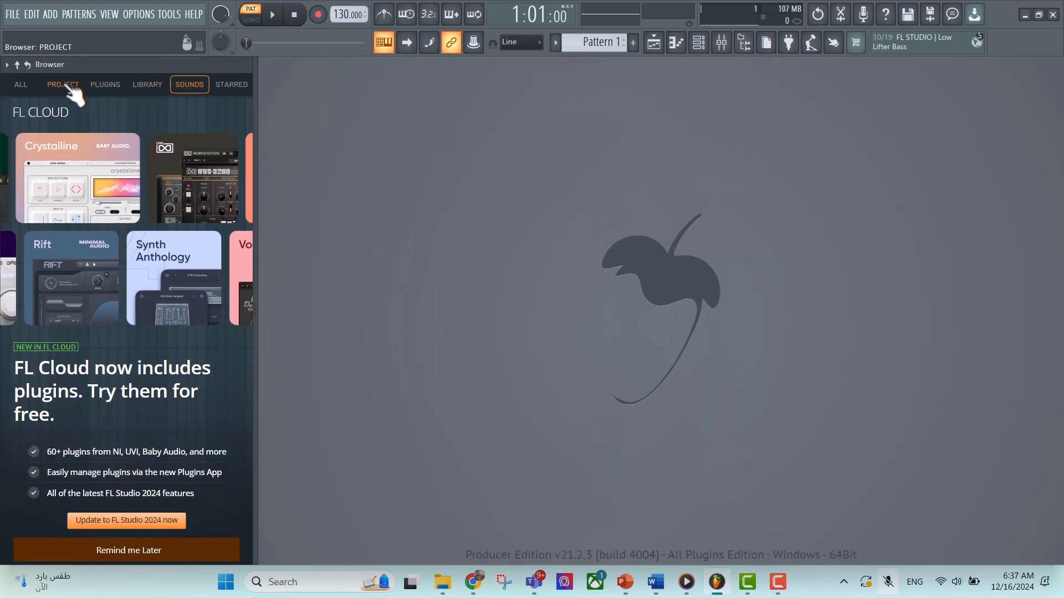
left_click(745, 45)
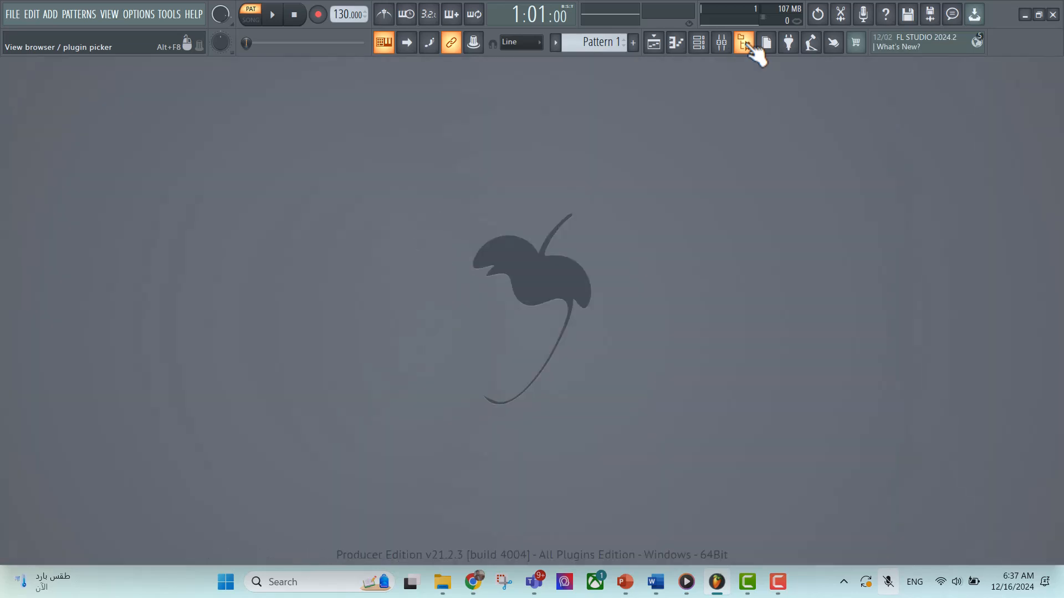
left_click(749, 43)
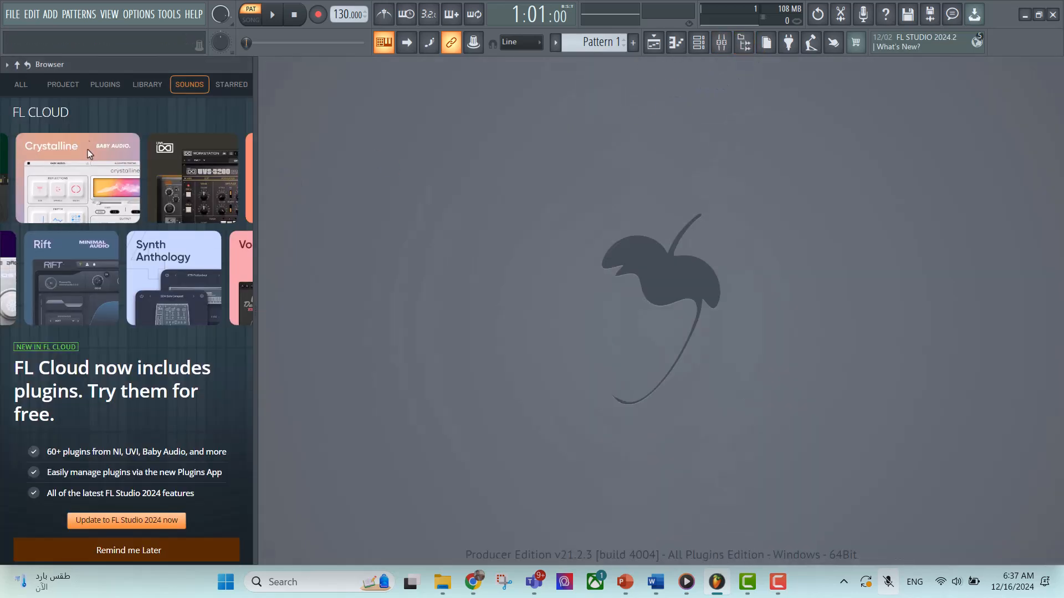
Step: View the browser's Project and Plugins categories, return to All, and narrow the browser until the category names become icons
left_click(21, 85)
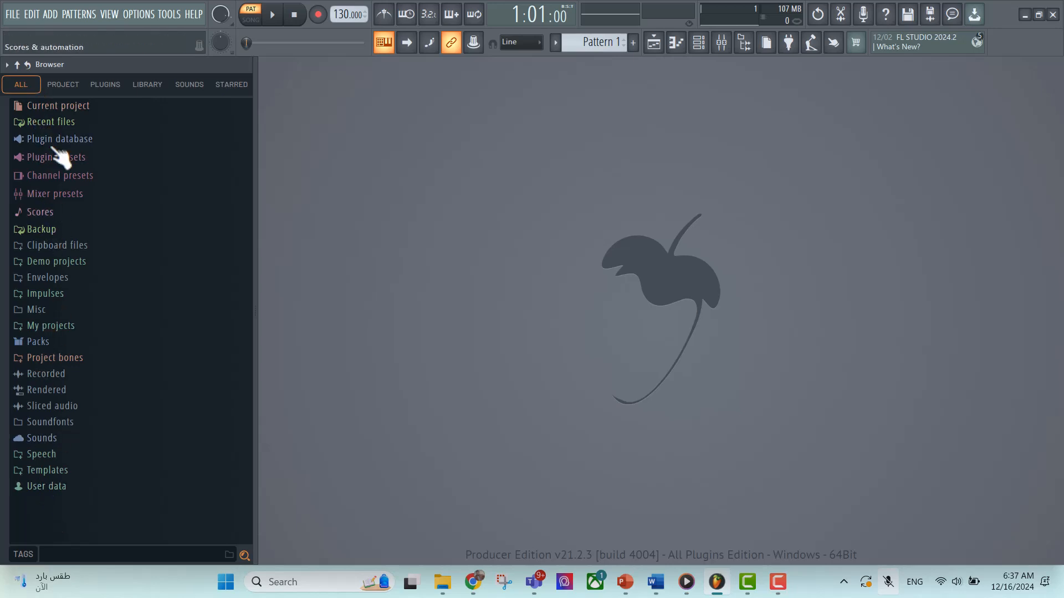
left_click(67, 86)
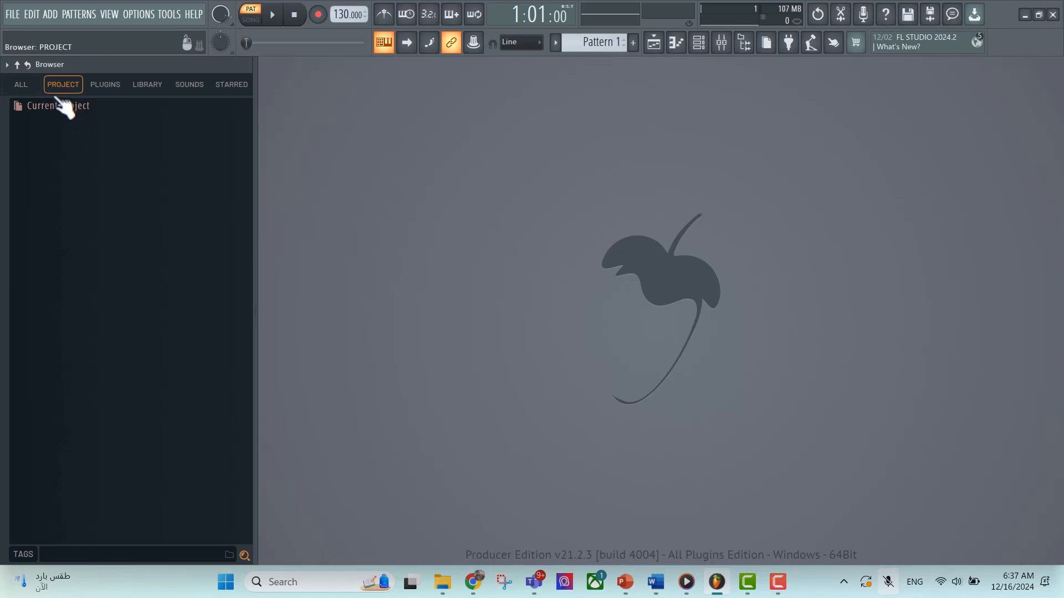
mouse_move(254, 252)
left_mouse_down()
mouse_move(194, 252)
mouse_move(240, 253)
left_mouse_up()
left_click(101, 86)
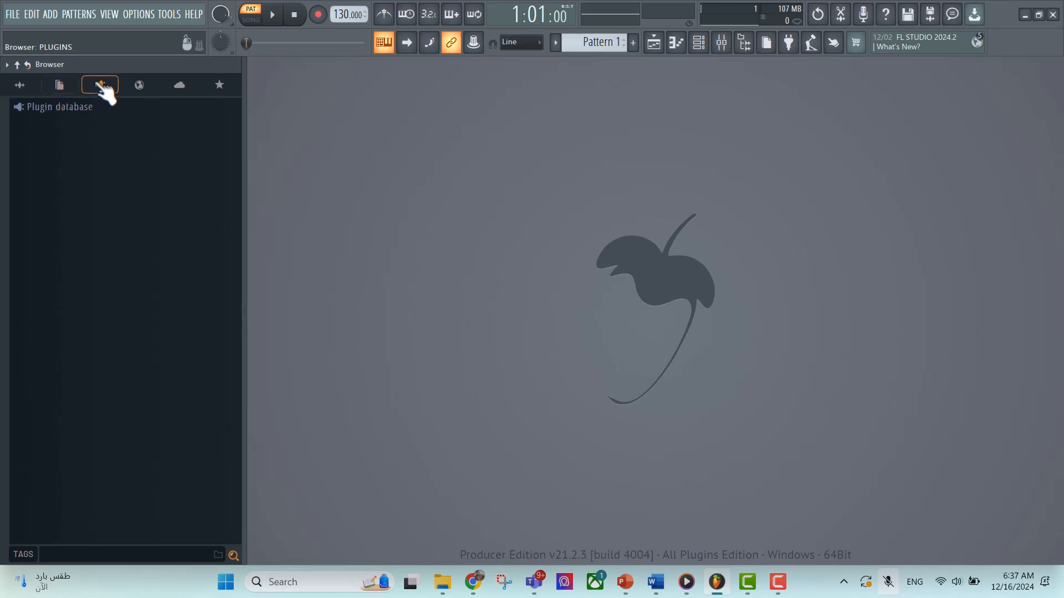
left_click(28, 86)
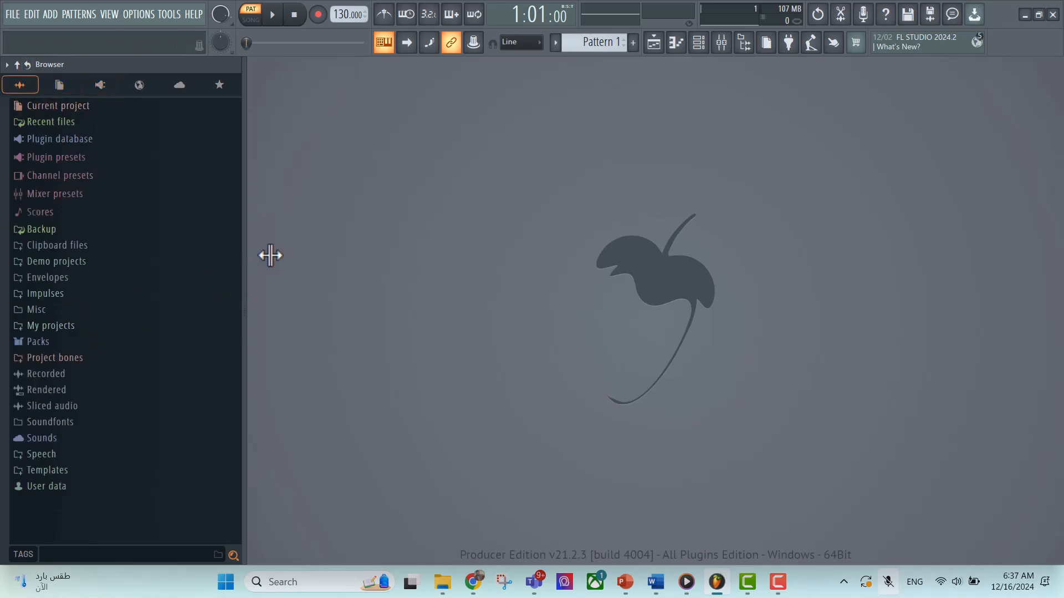
left_click_drag(244, 254, 207, 255)
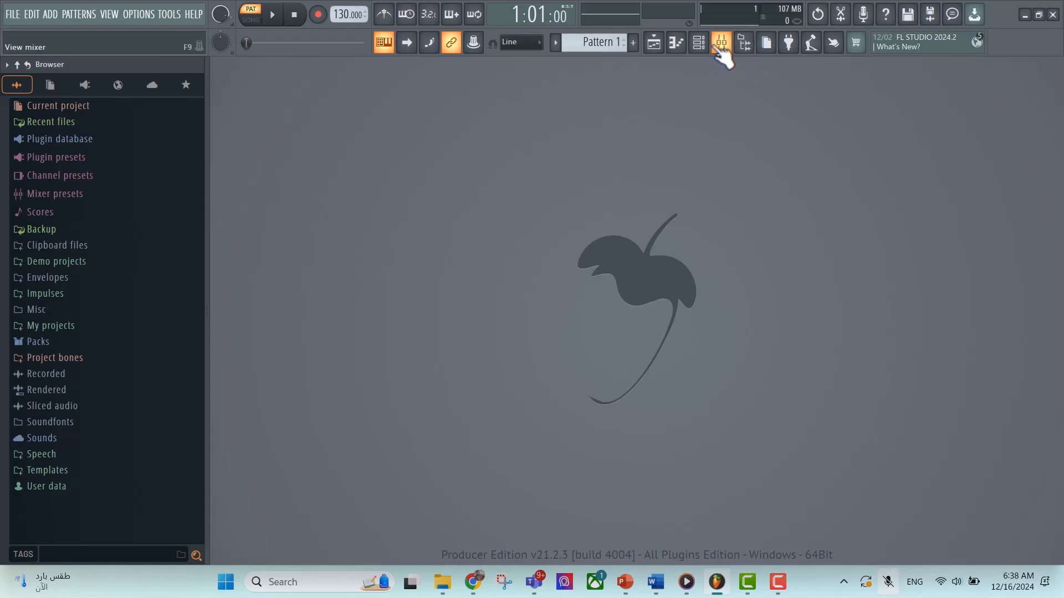
Step: Open the playlist, move its window into the workspace and view the track list down to Track 500
left_click(656, 45)
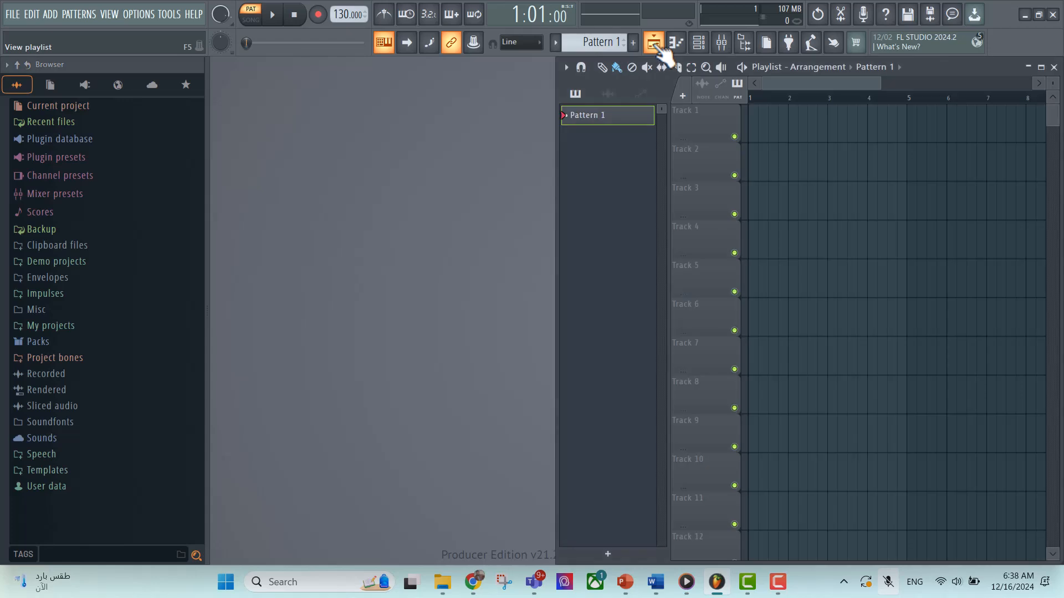
left_click_drag(942, 72, 829, 86)
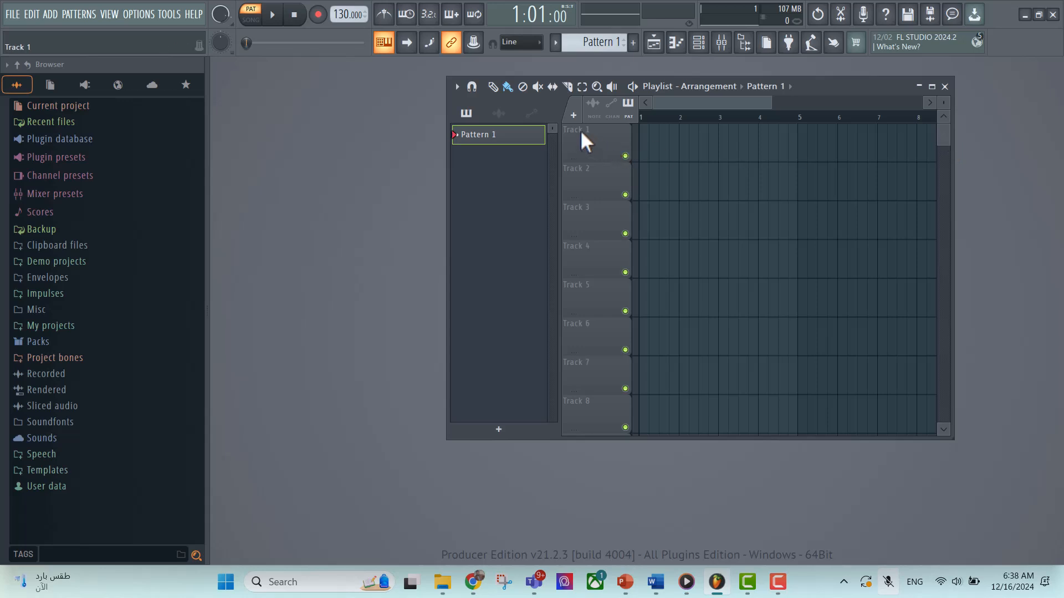
left_click_drag(945, 129, 942, 431)
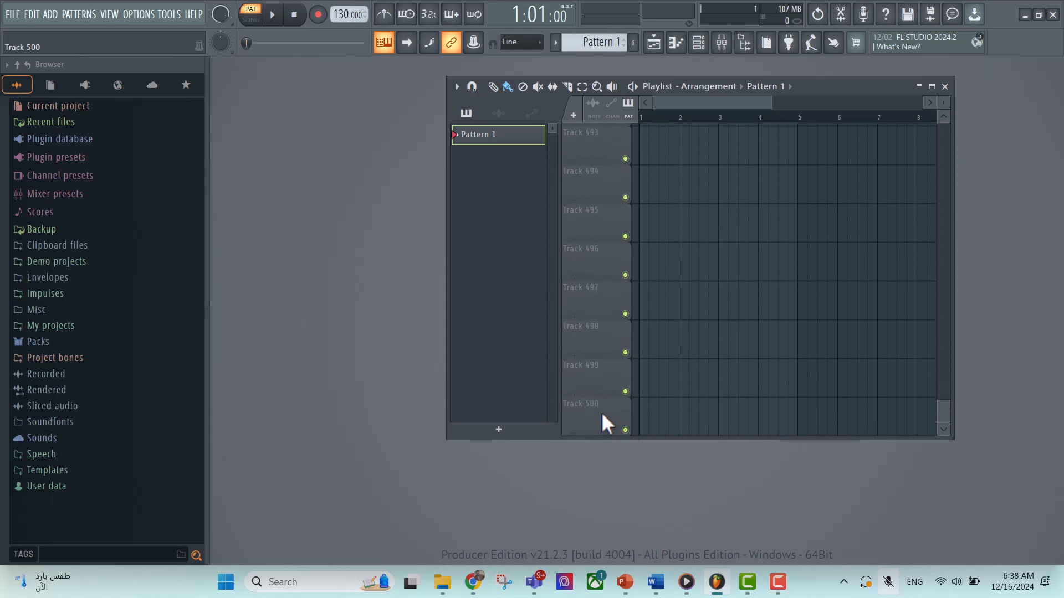
left_click_drag(946, 420, 931, 108)
Step: Zoom the playlist timeline out to about 11 bars, reduce Track 1's height and shift the playlist window aside
left_click_drag(771, 101, 818, 101)
mouse_move(946, 143)
left_mouse_down()
mouse_move(946, 166)
mouse_move(943, 131)
left_mouse_up()
mouse_move(586, 159)
left_mouse_down()
mouse_move(589, 277)
mouse_move(590, 148)
left_mouse_up()
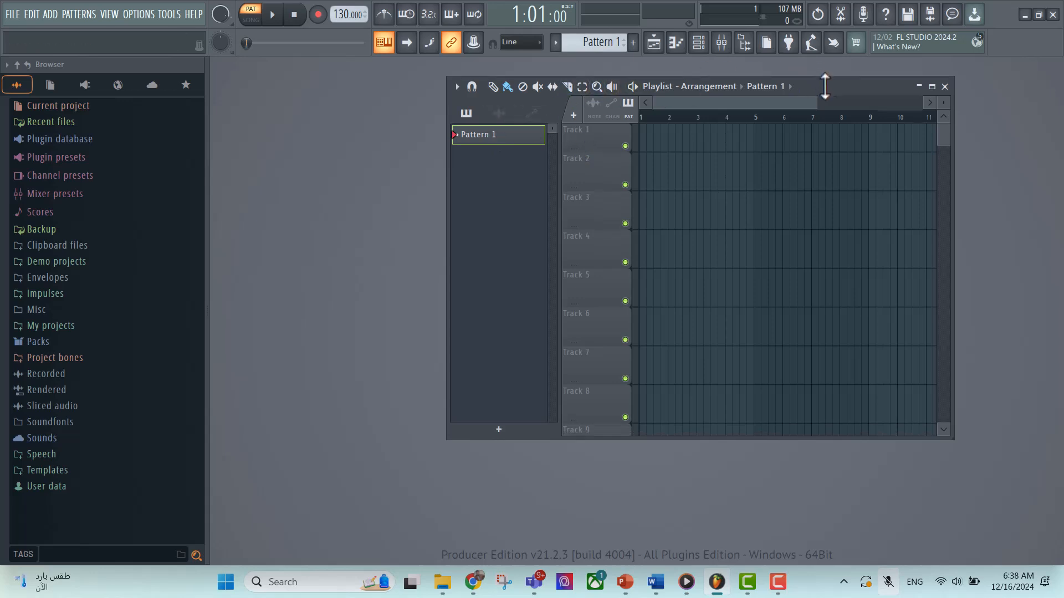
left_click_drag(822, 85, 885, 87)
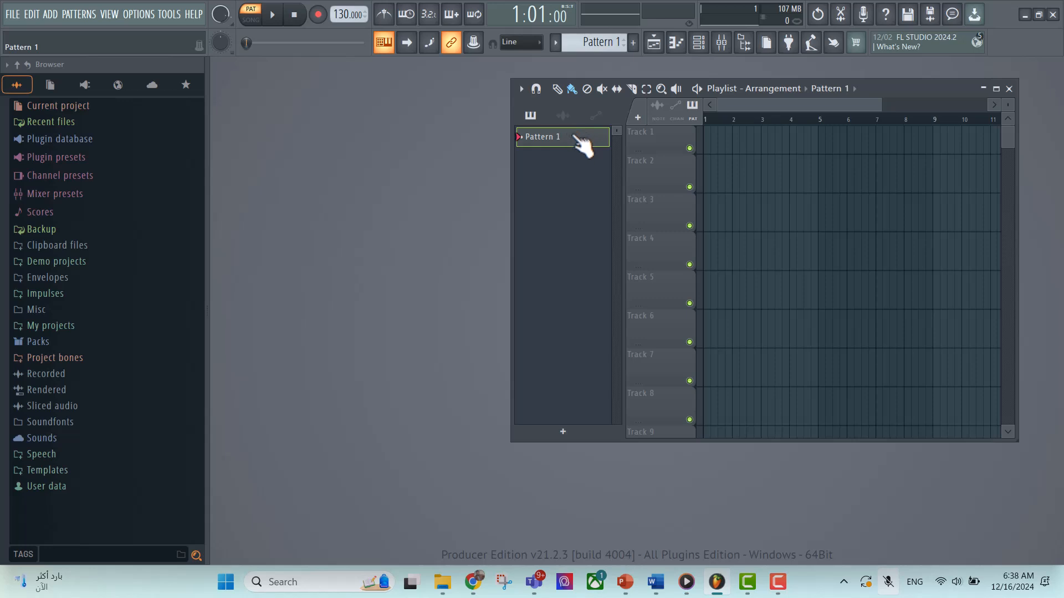
Step: Name the existing pattern pattern2 and add a new pattern named pattern3
left_click(633, 43)
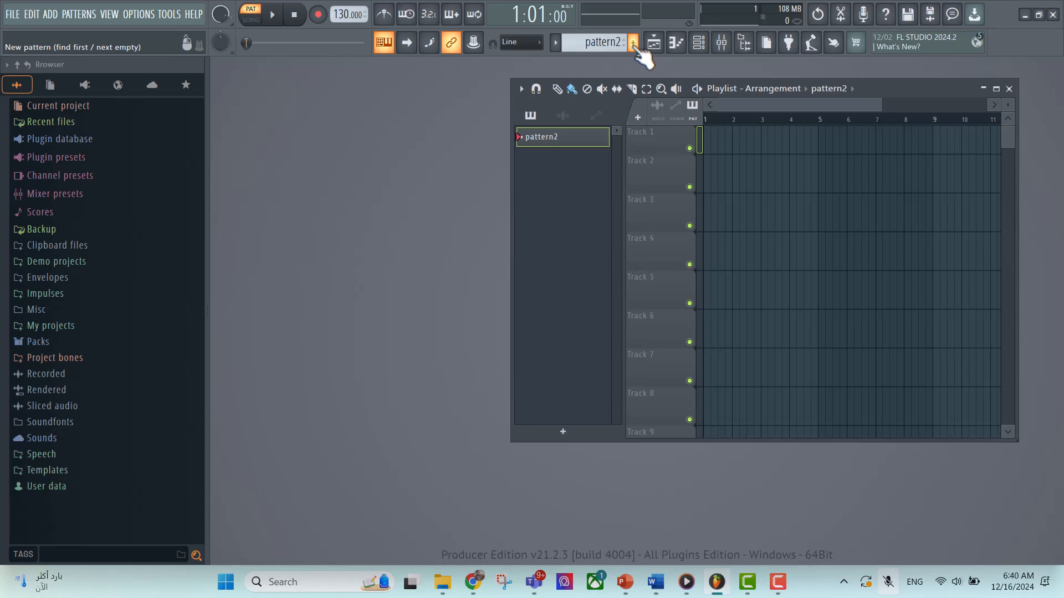
left_click(633, 45)
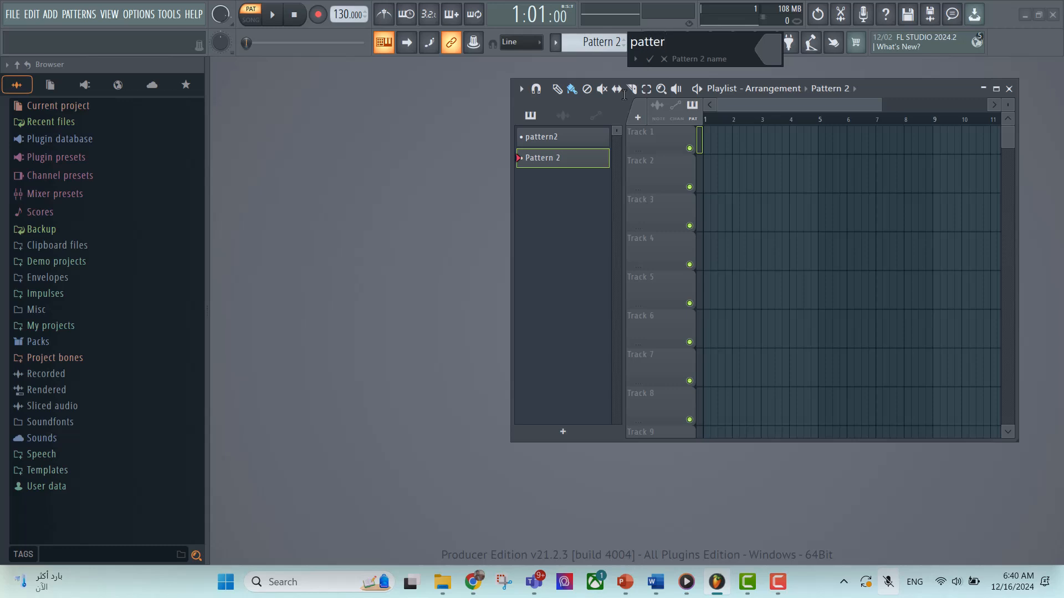
type("pattern3")
key("Return")
left_click(571, 138)
left_click(564, 159)
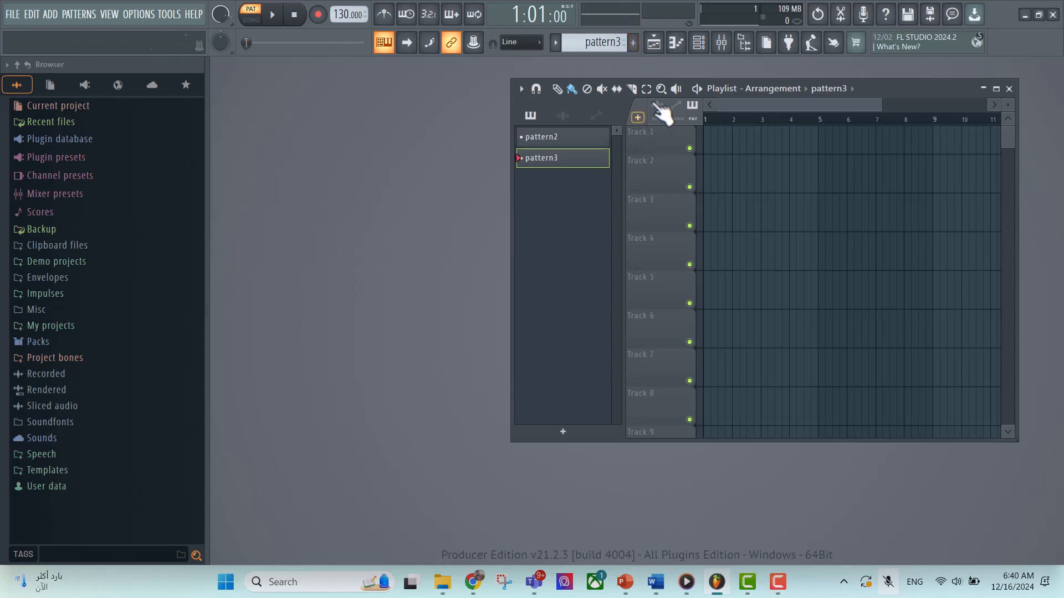
Step: Open the channel rack and place it next to the playlist window
left_click_drag(903, 93, 930, 97)
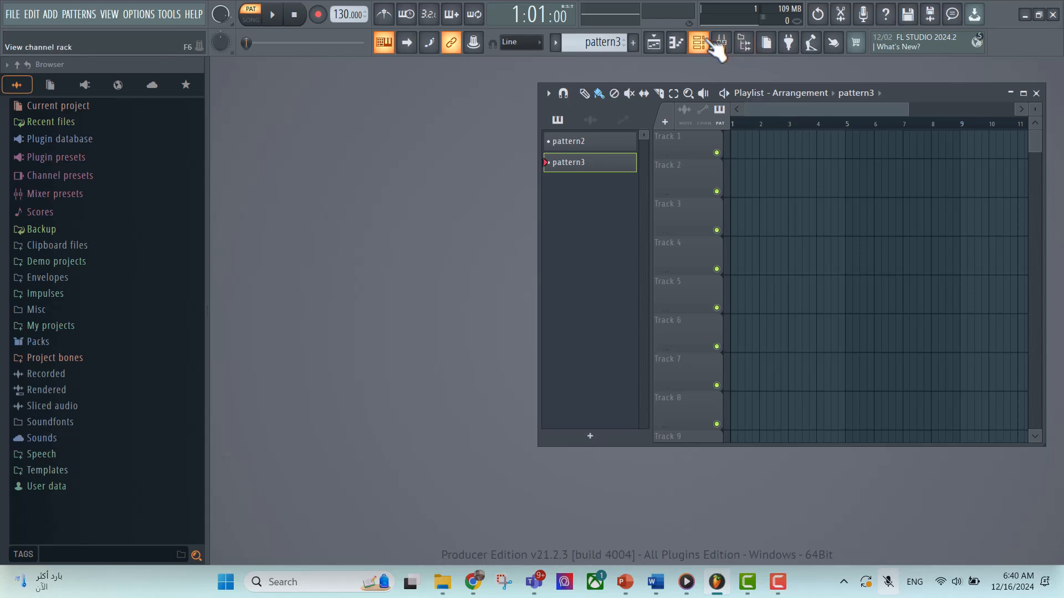
left_click(718, 50)
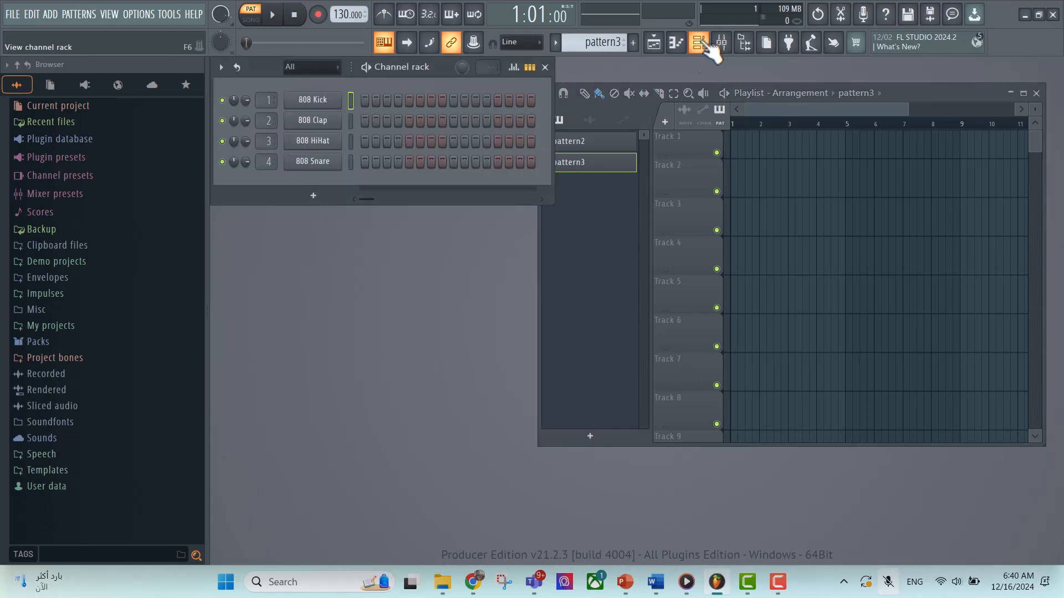
left_click_drag(261, 72, 254, 122)
Step: Delete pattern3 from the playlist's pattern list
left_click(603, 164)
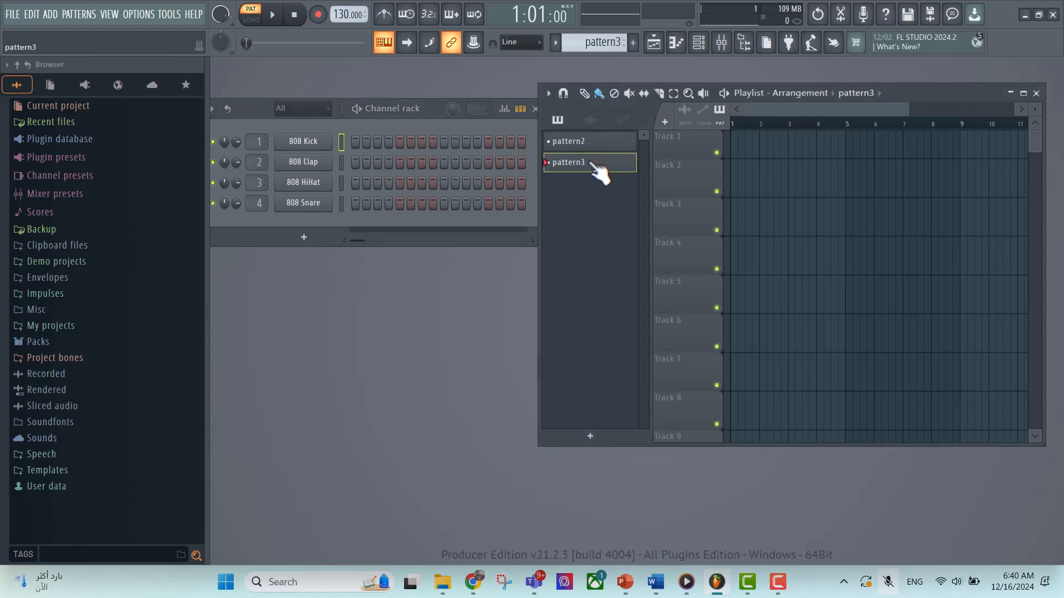
right_click(591, 163)
left_click(619, 323)
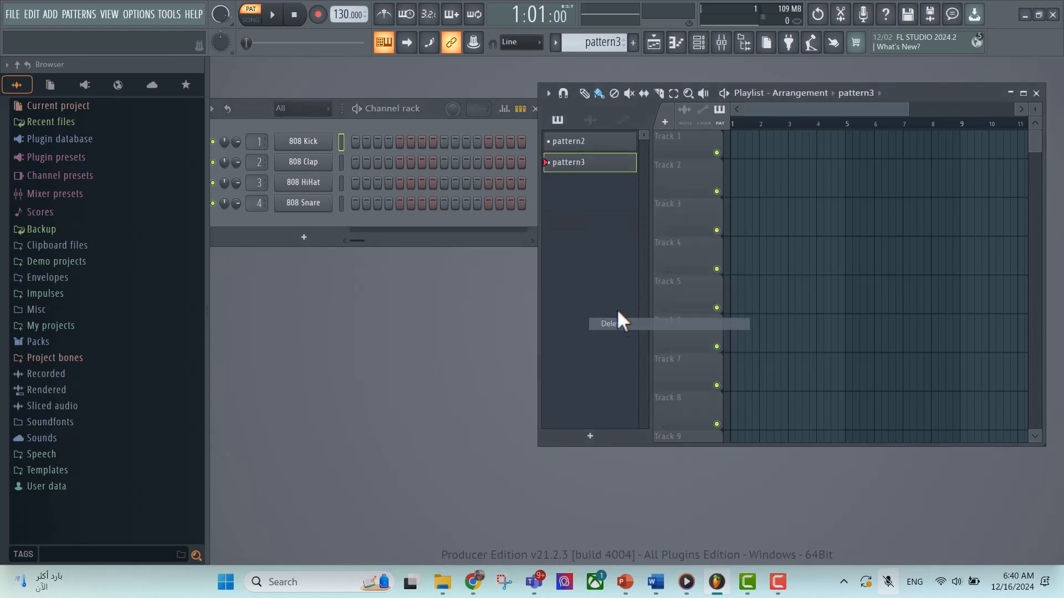
left_click(581, 333)
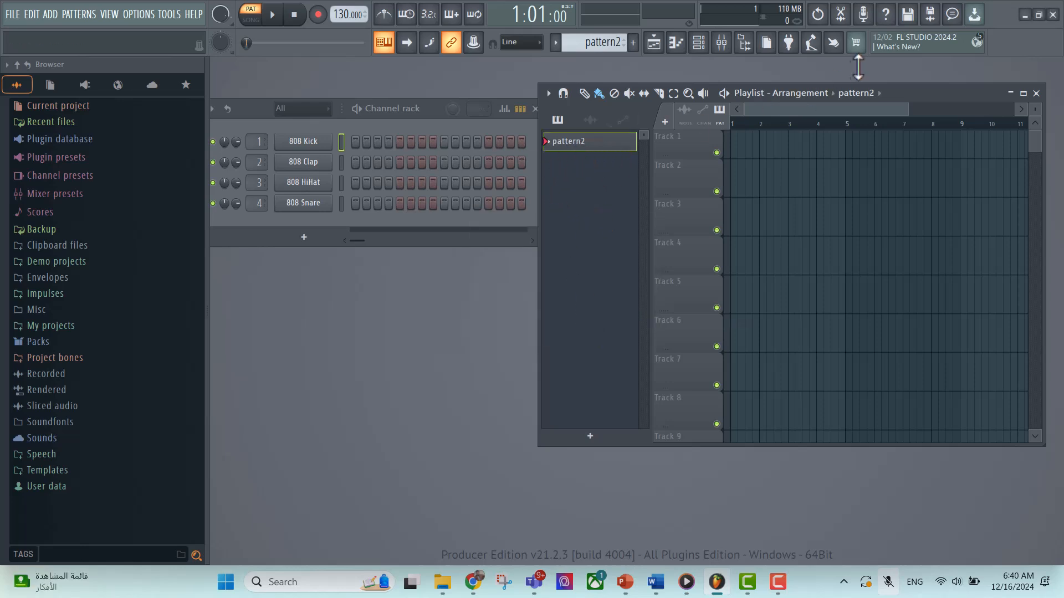
Step: Reposition the channel rack and narrow the playlist window so the two sit side by side without overlapping
left_click_drag(250, 111, 252, 97)
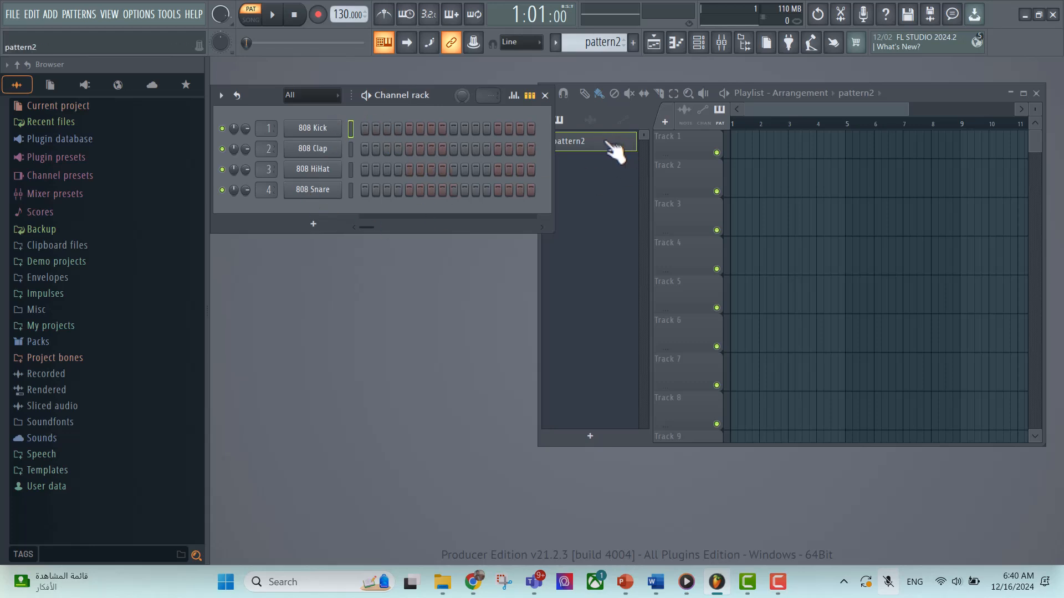
left_click_drag(267, 100, 267, 110)
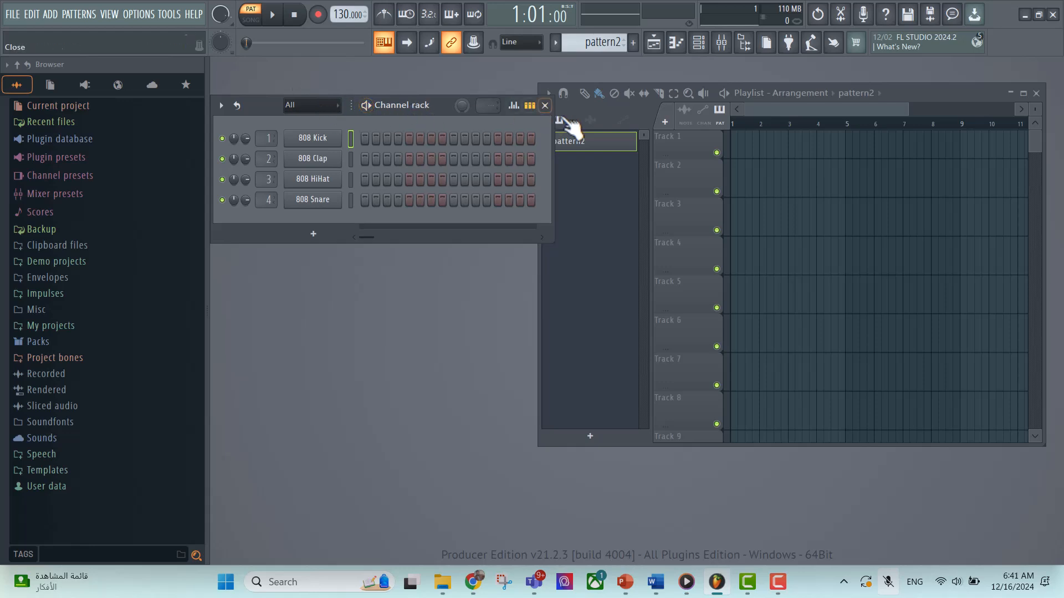
left_click_drag(265, 112, 262, 91)
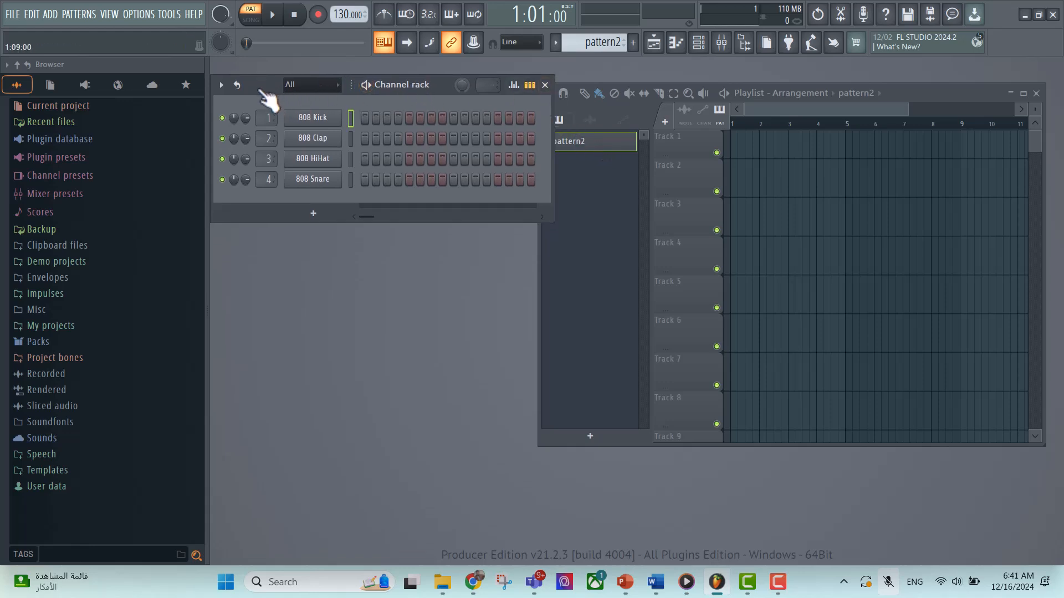
left_click_drag(539, 260, 565, 261)
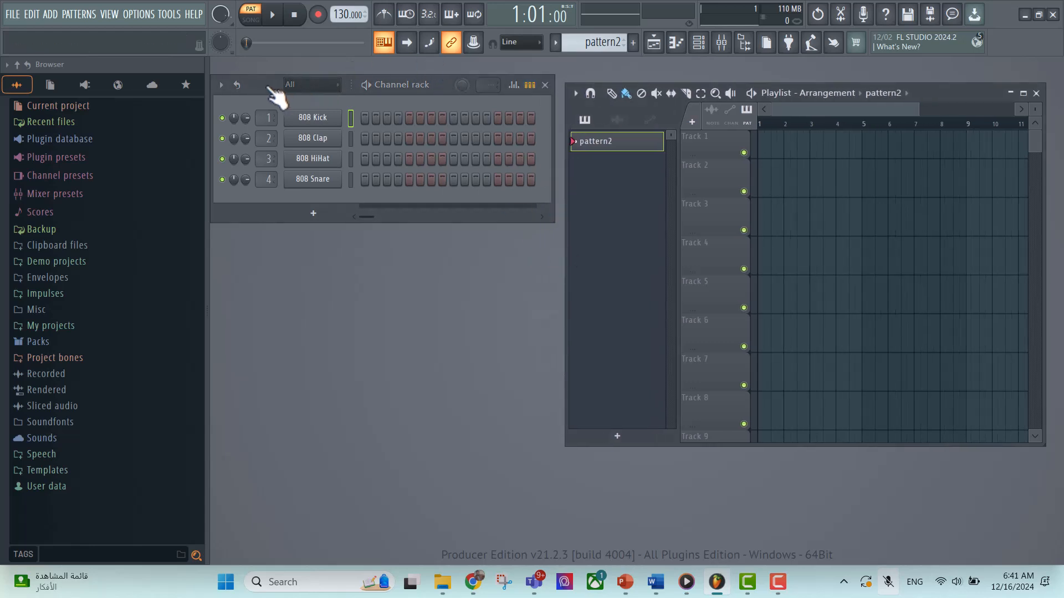
left_click_drag(270, 91, 277, 101)
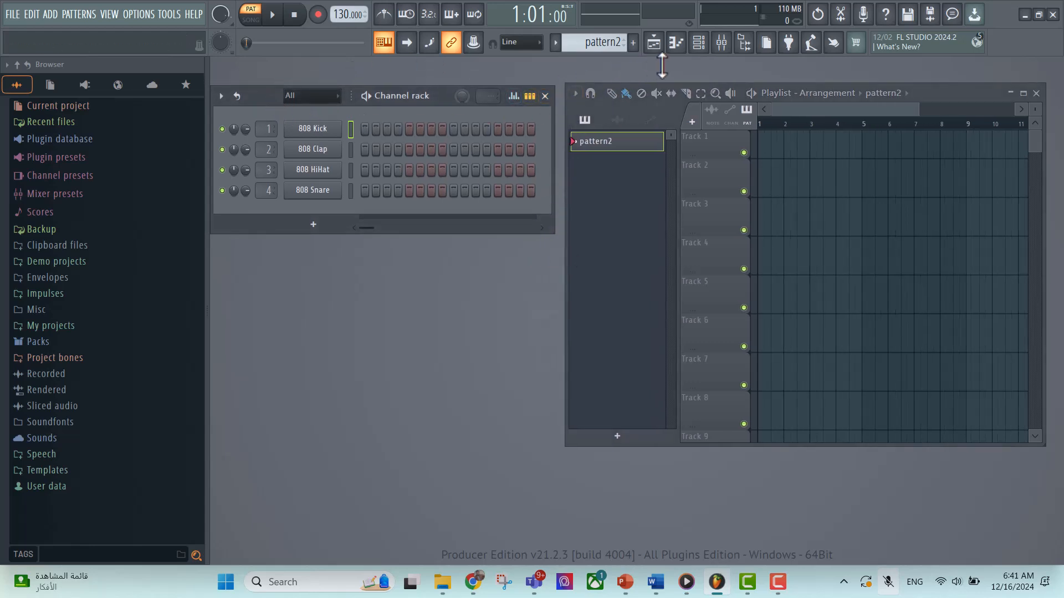
Step: Open the mixer, move its window up to view the insert tracks and Master effect slots, and close it
left_click(723, 45)
left_click_drag(604, 203, 608, 124)
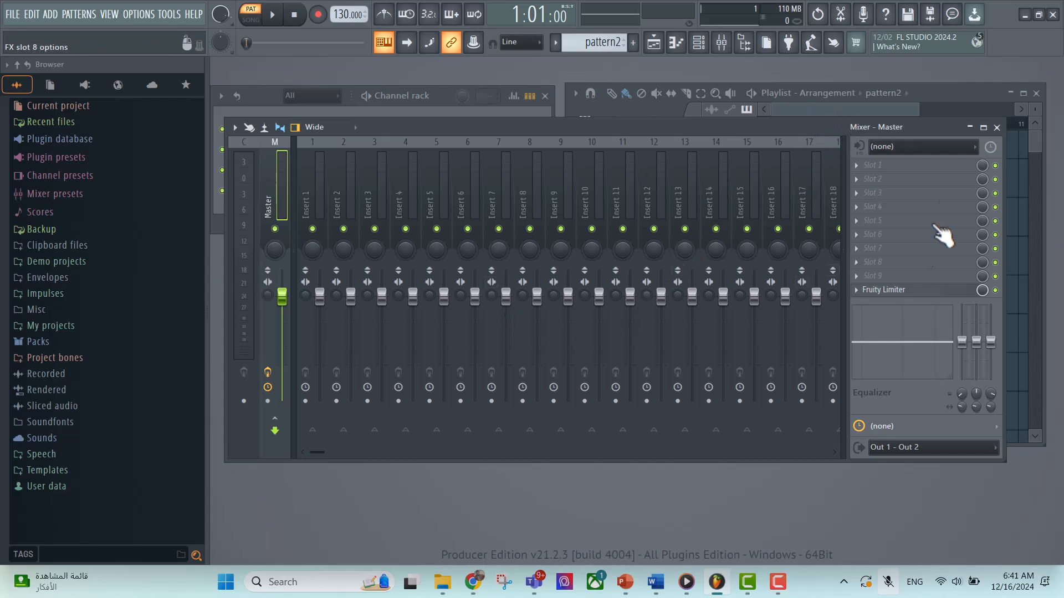
left_click(997, 128)
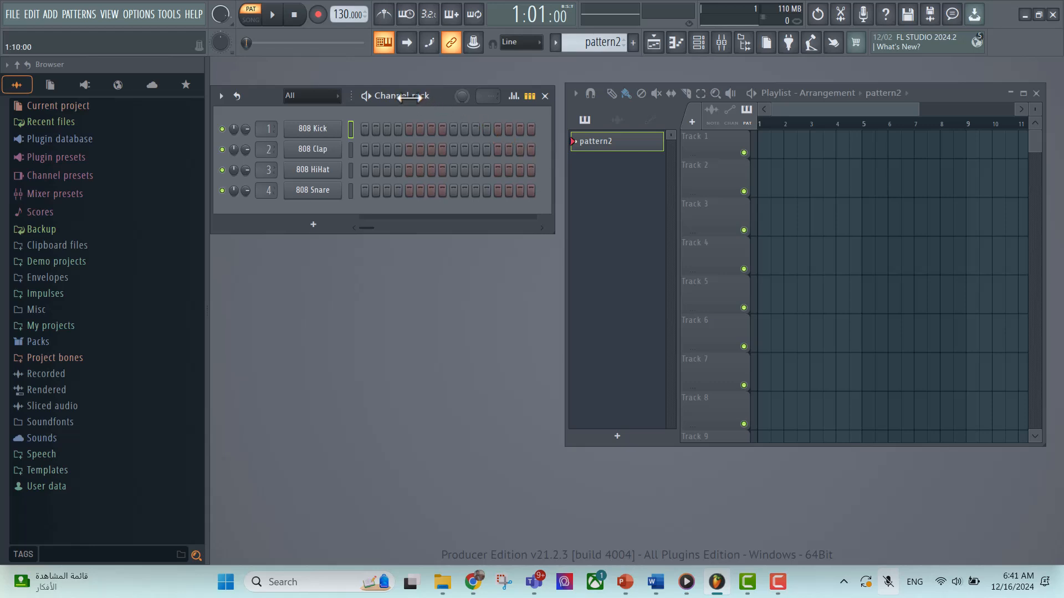
left_click(725, 47)
Step: Increase Track 1's height in the playlist and place a pattern2 clip on it starting at bar 1
left_click_drag(721, 157, 721, 188)
left_click_drag(919, 109, 803, 109)
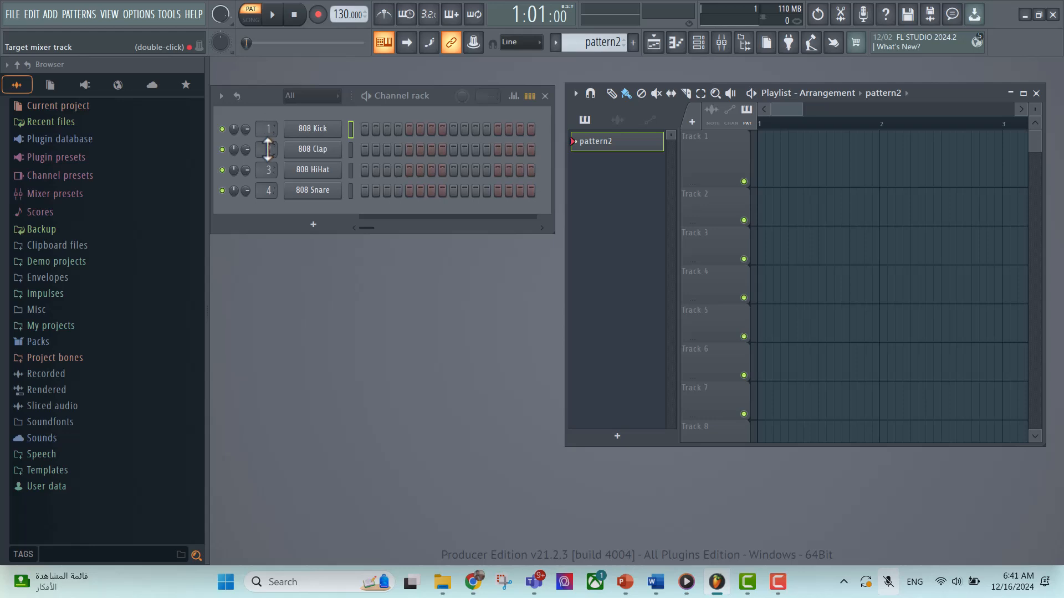
left_click_drag(273, 187, 273, 182)
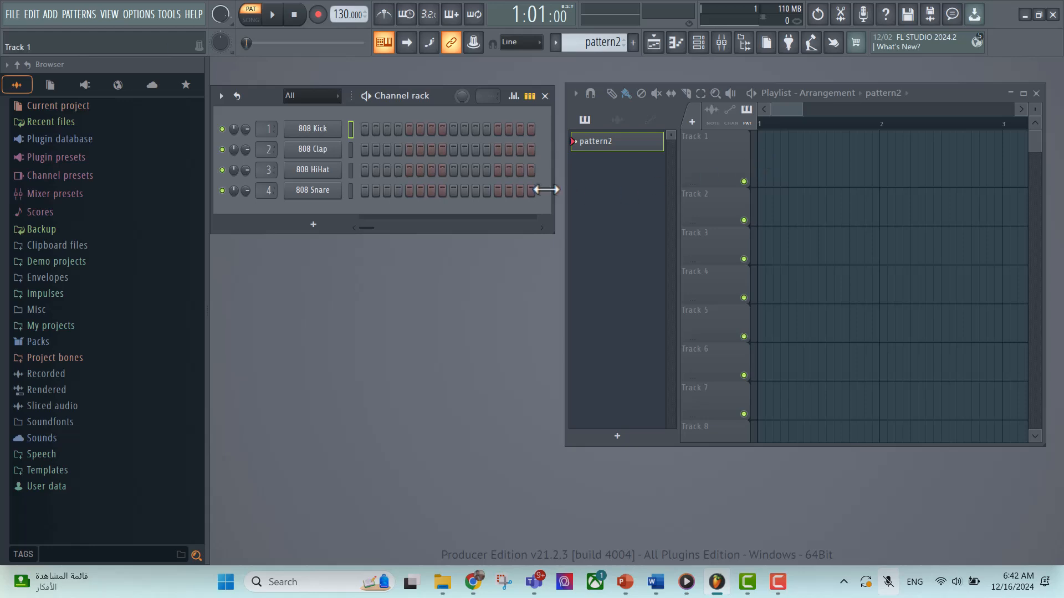
left_click(772, 156)
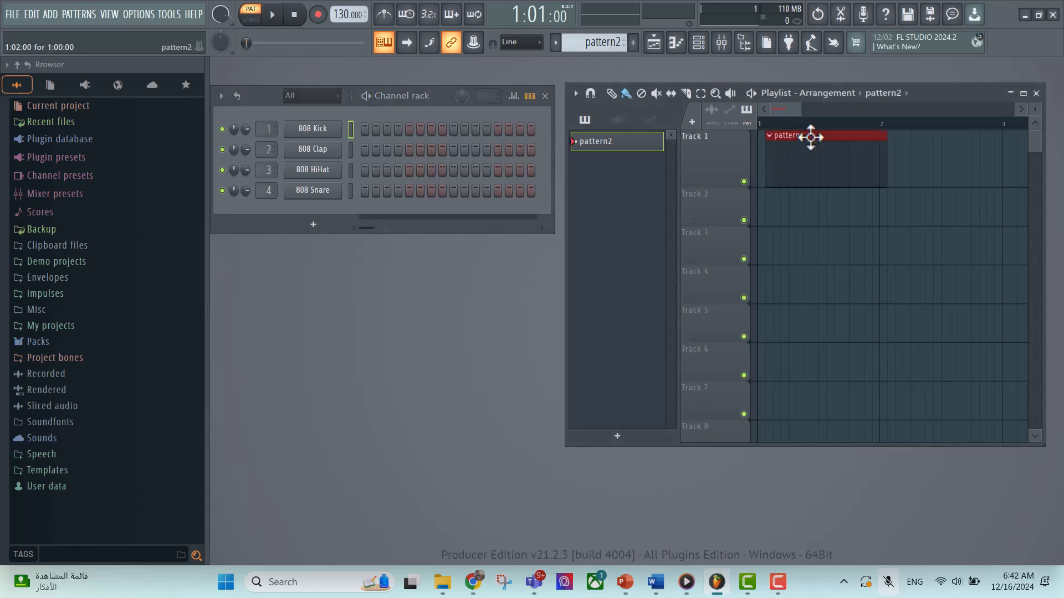
left_click_drag(814, 135, 805, 135)
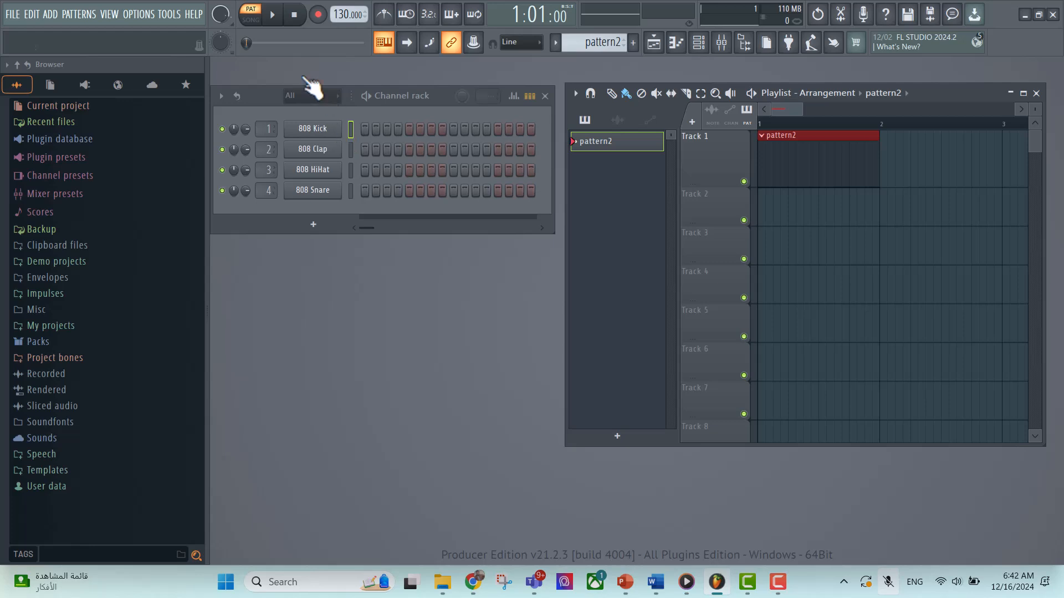
Step: Start playback in pattern mode and switch it to song mode so the playlist plays
left_click(273, 15)
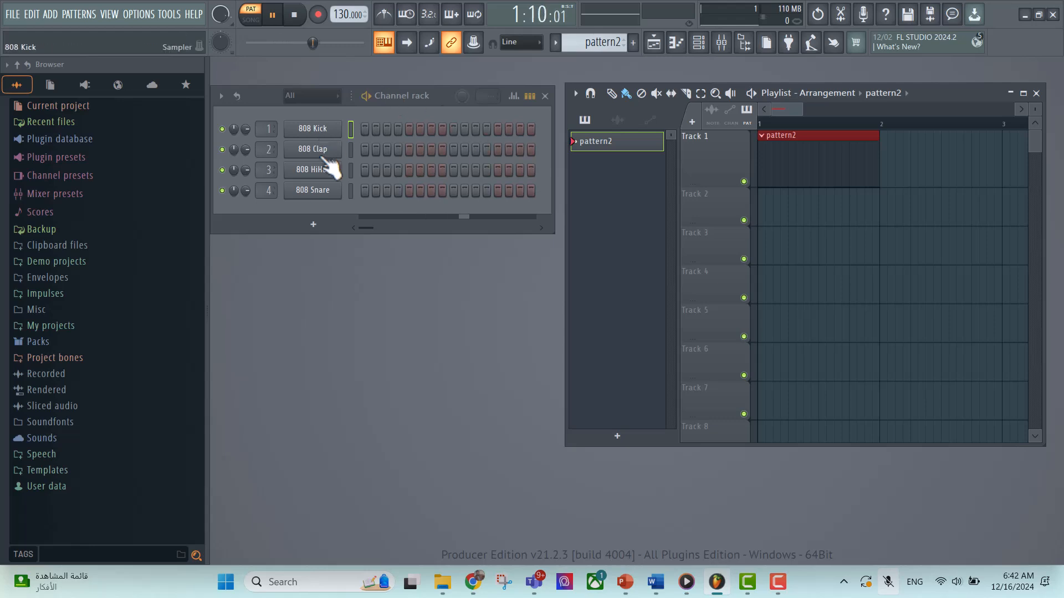
left_click(255, 22)
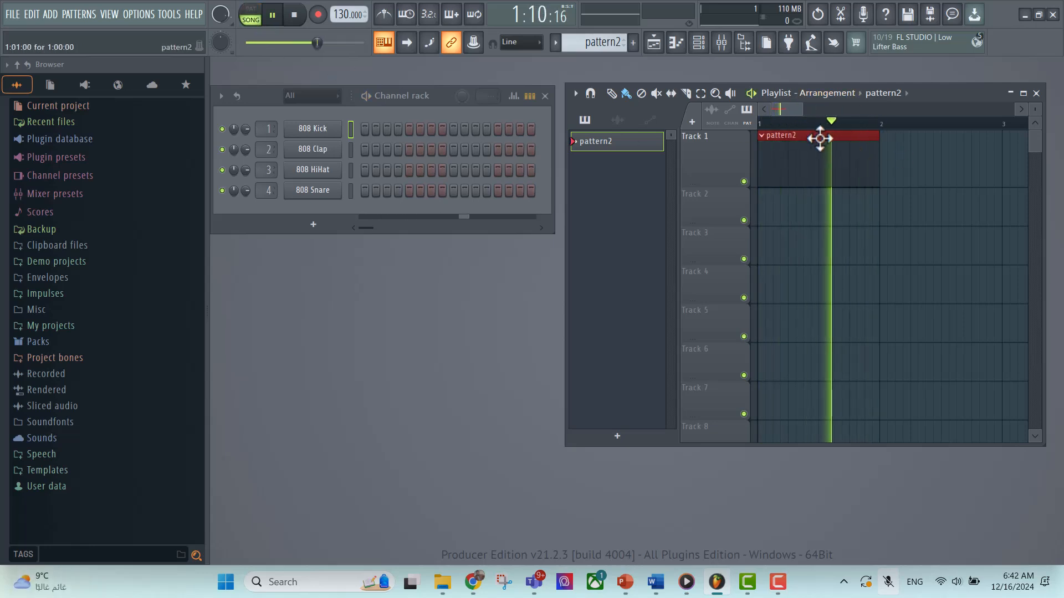
Step: Switch playback to pattern mode and inspect the sampler settings of the 808 Kick, Clap, HiHat and Snare channels one by one
left_click(254, 18)
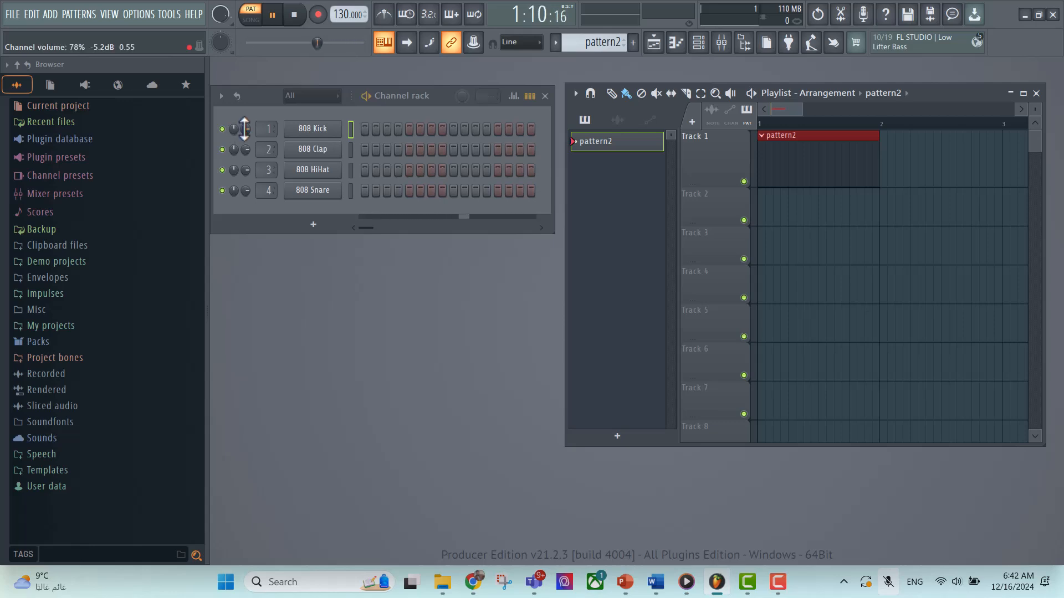
left_click(318, 132)
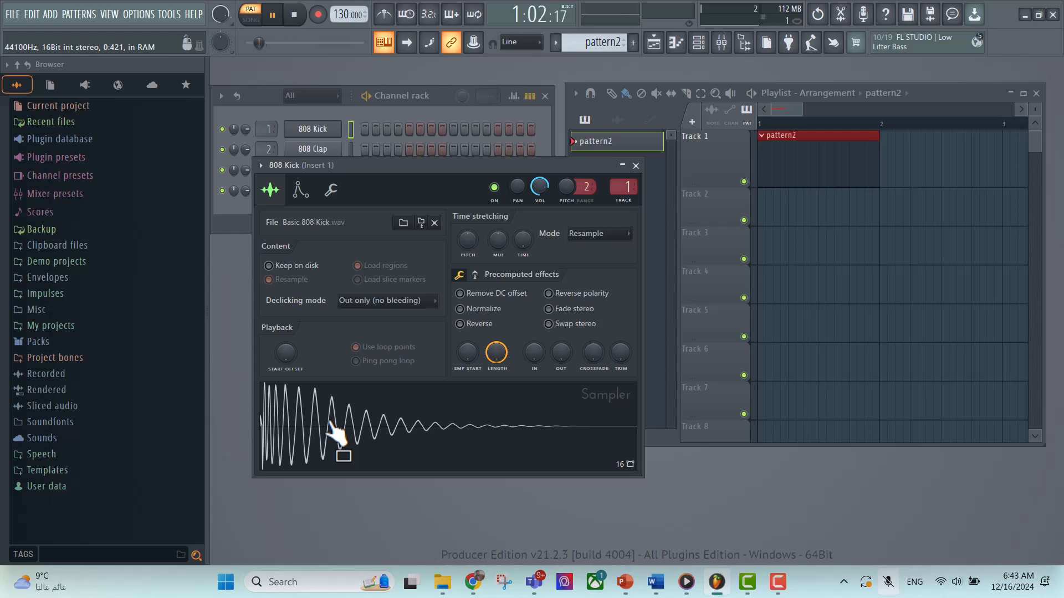
left_click(636, 166)
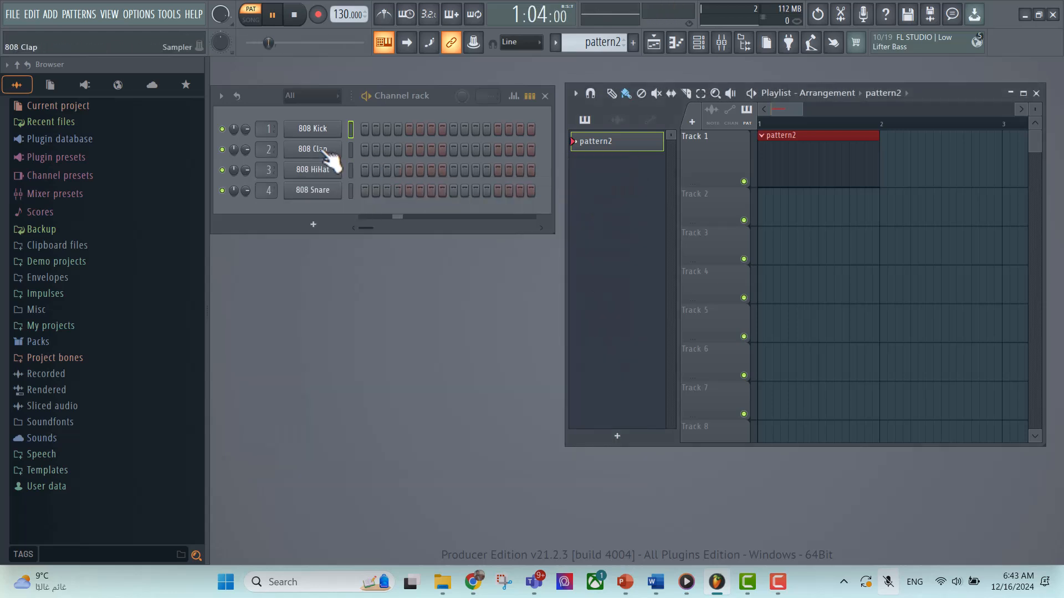
left_click(324, 150)
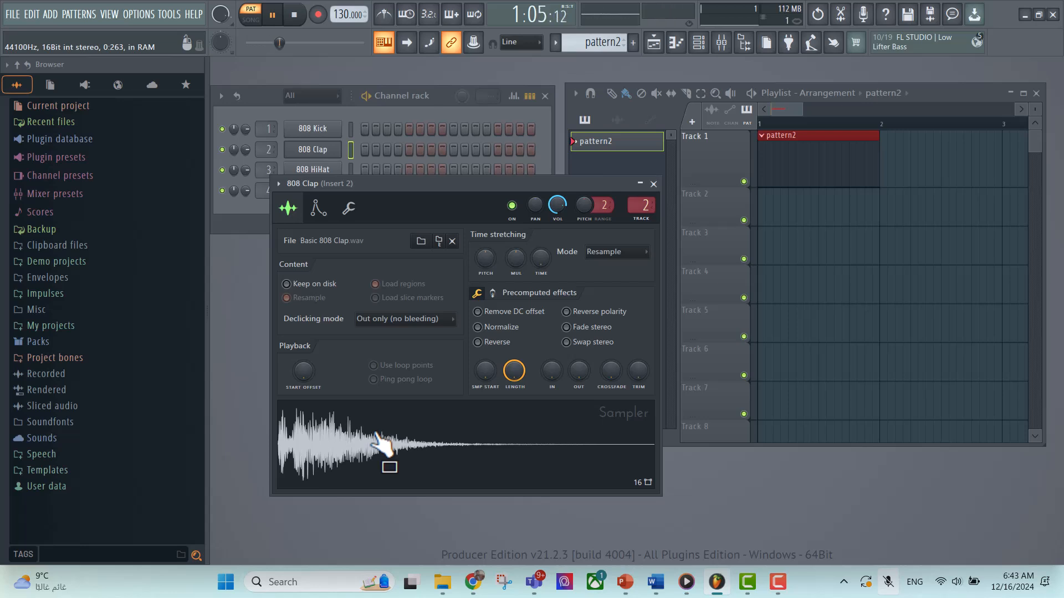
left_click(654, 184)
left_click(327, 172)
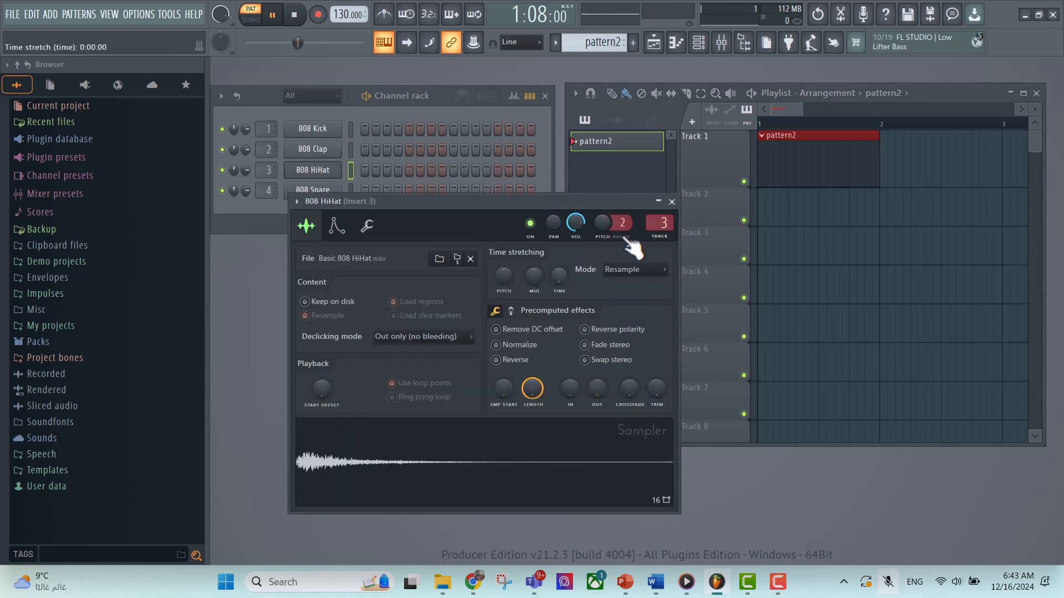
left_click(671, 202)
left_click(312, 191)
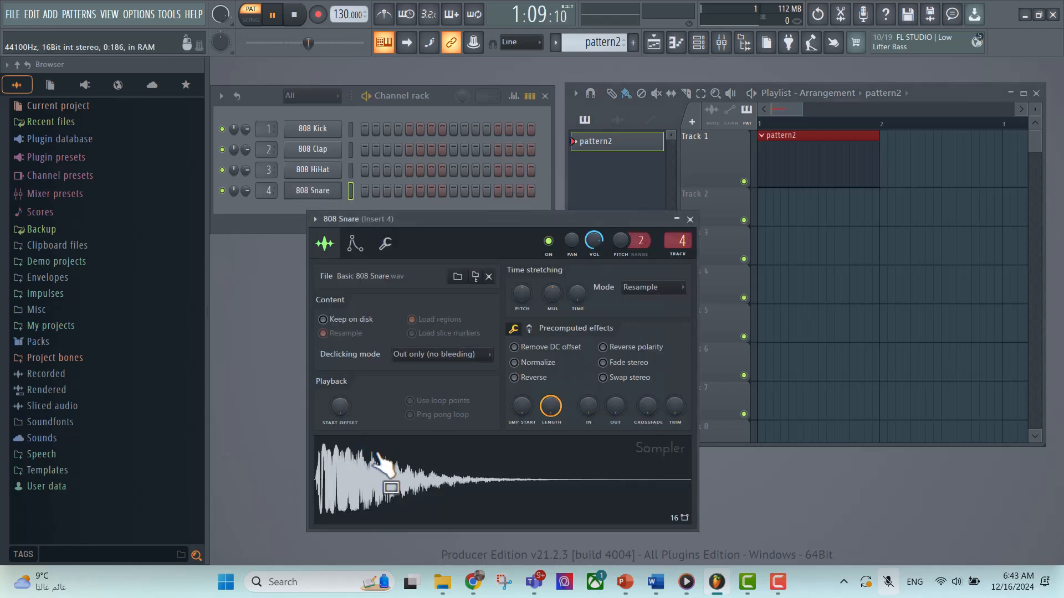
left_click(690, 219)
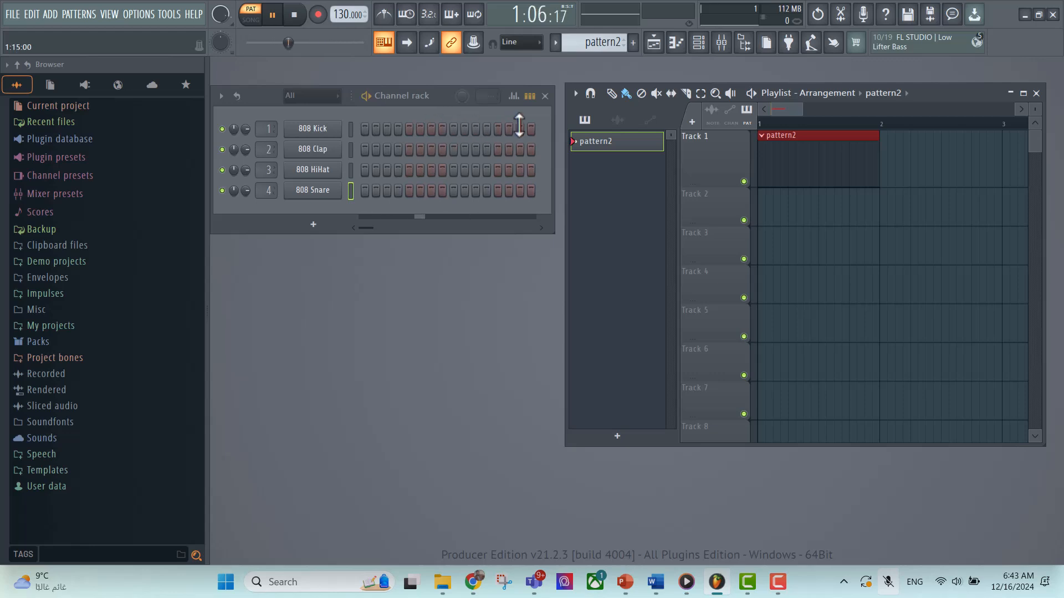
Step: Program the 808 Kick on steps 1, 5, 9 and 13 of pattern2, checking its sampler settings along the way
left_click(364, 131)
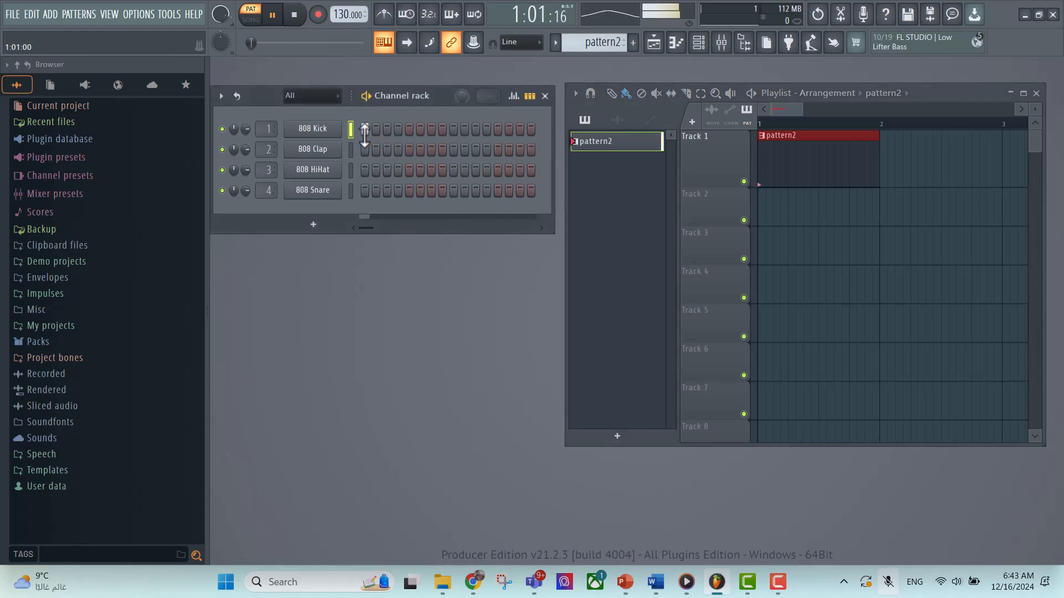
left_click(330, 134)
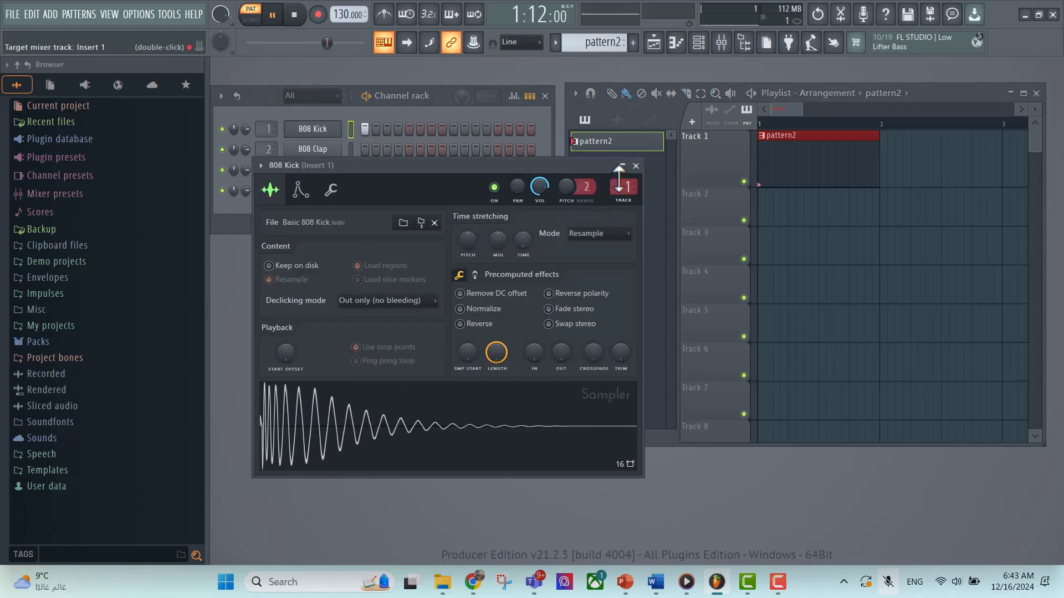
left_click(637, 167)
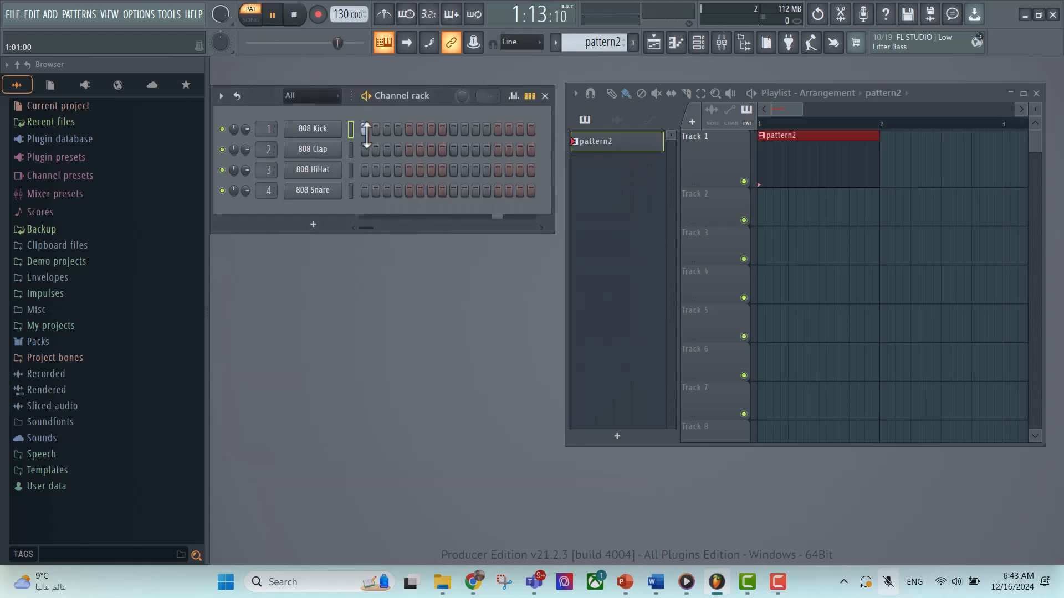
left_click(410, 130)
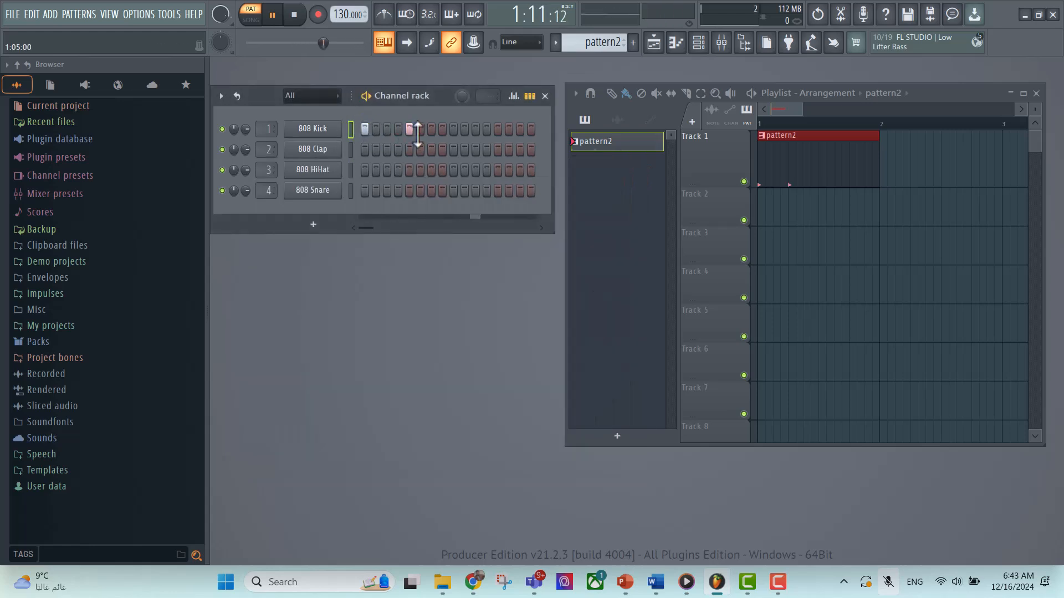
left_click(453, 129)
left_click(498, 129)
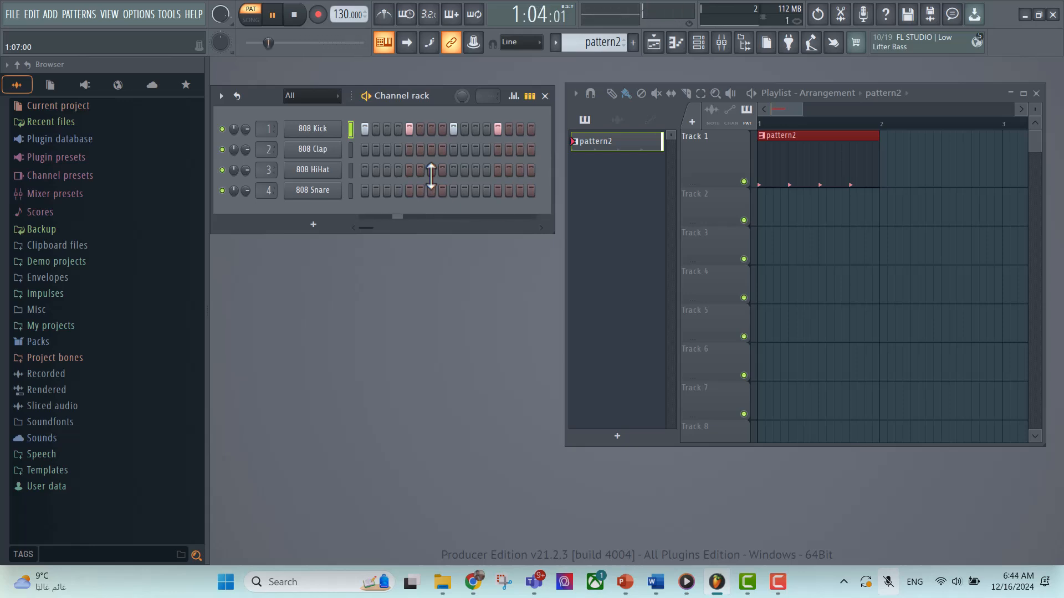
Step: View the 808 Clap's sampler settings and program the clap on steps 3, 7, 11 and 15
left_click(326, 150)
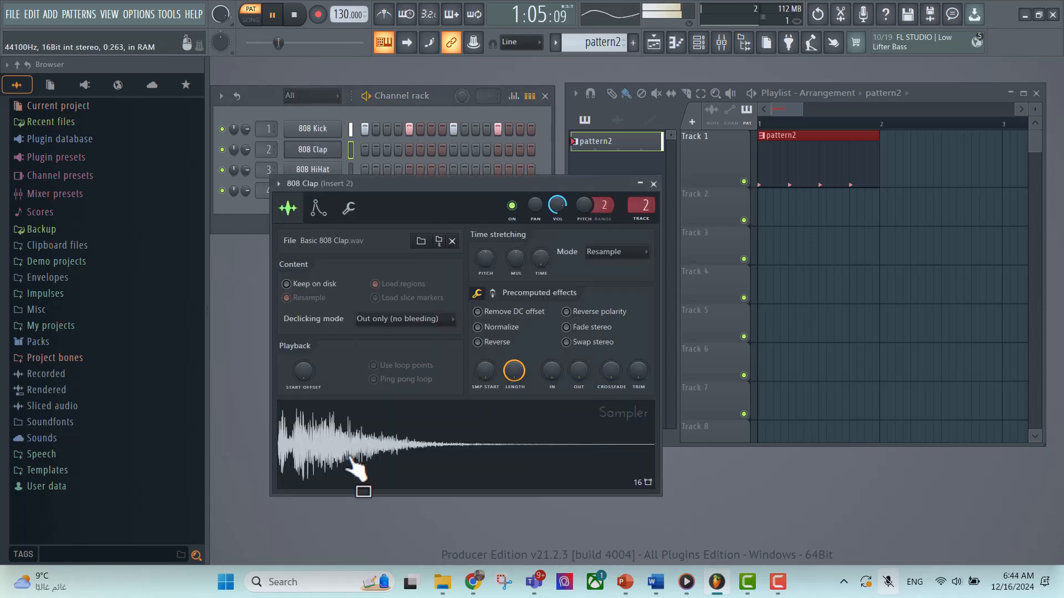
left_click(653, 184)
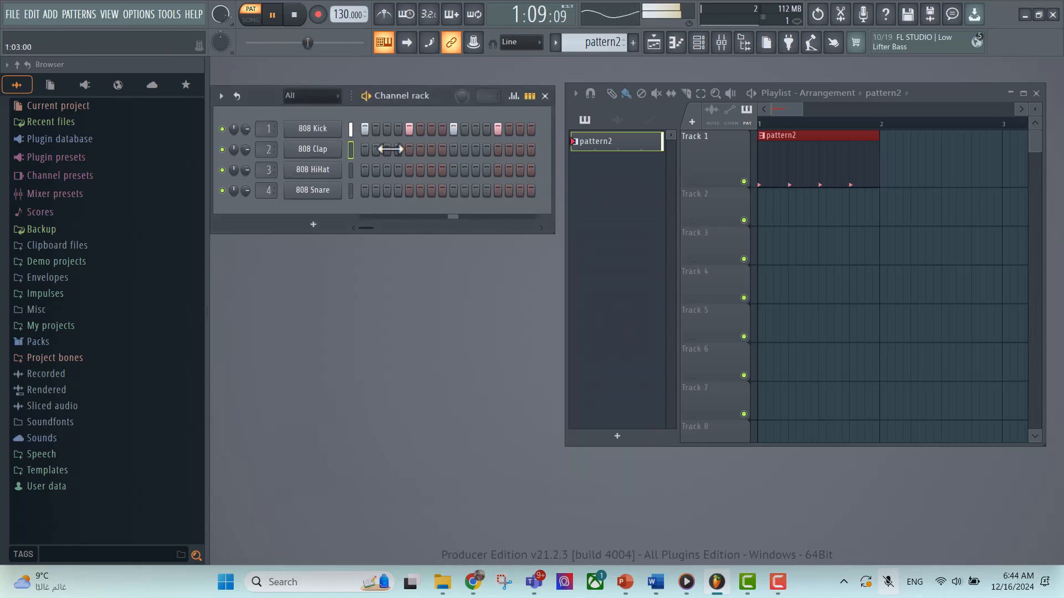
left_click(431, 150)
left_click(475, 149)
left_click(520, 149)
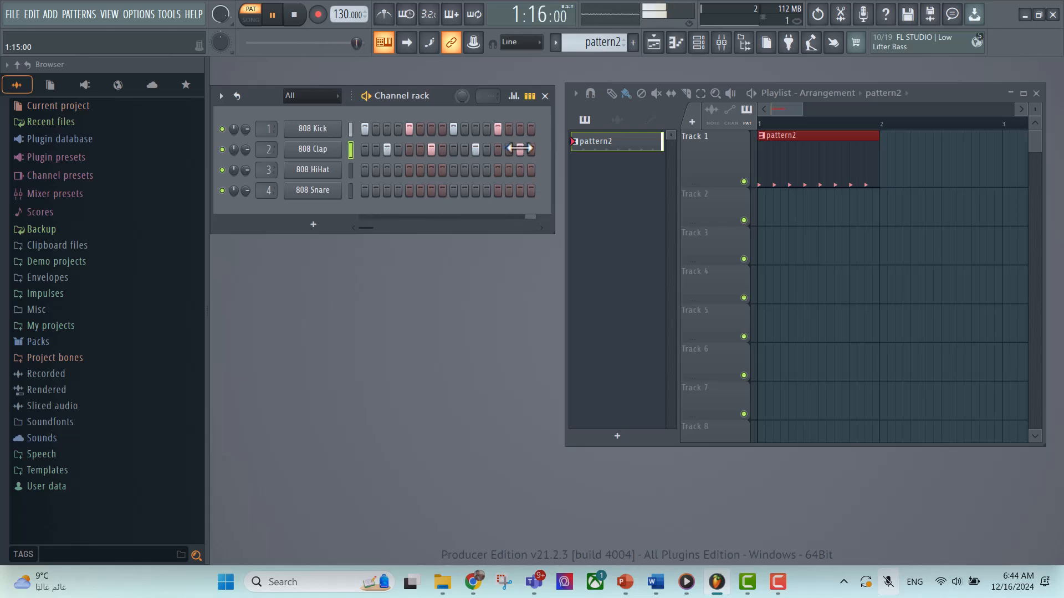
Step: Pause playback and audition the 808 HiHat sample in its channel settings window
left_click(272, 15)
left_click(313, 170)
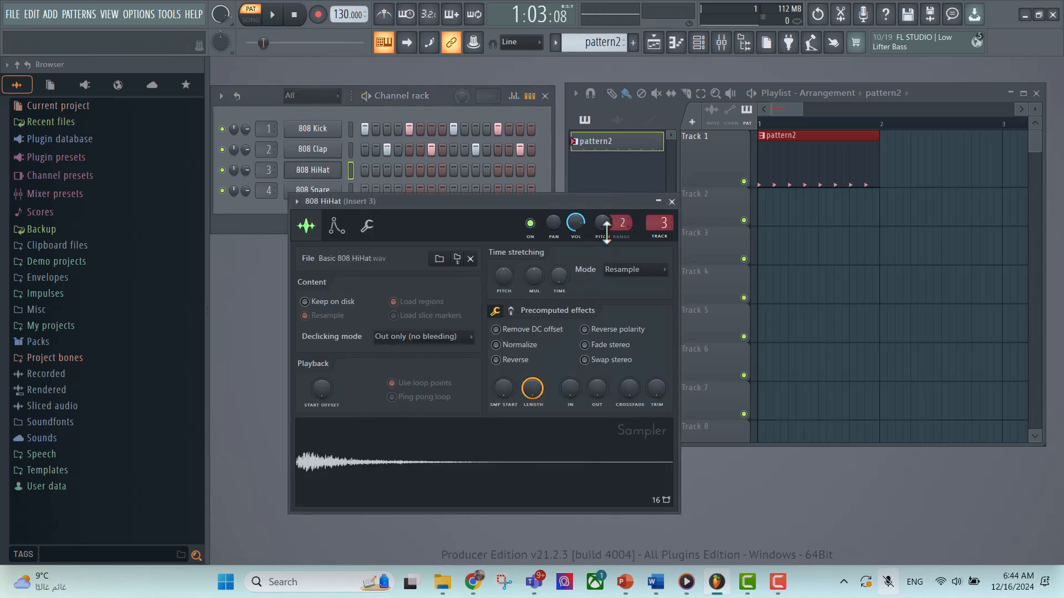
left_click(364, 447)
left_click(364, 448)
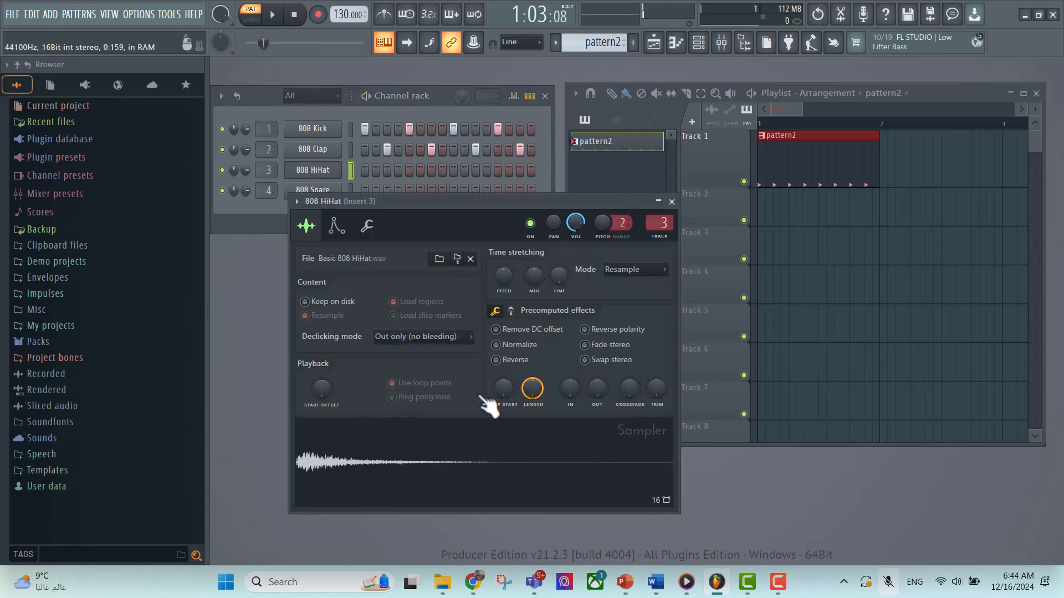
left_click(671, 202)
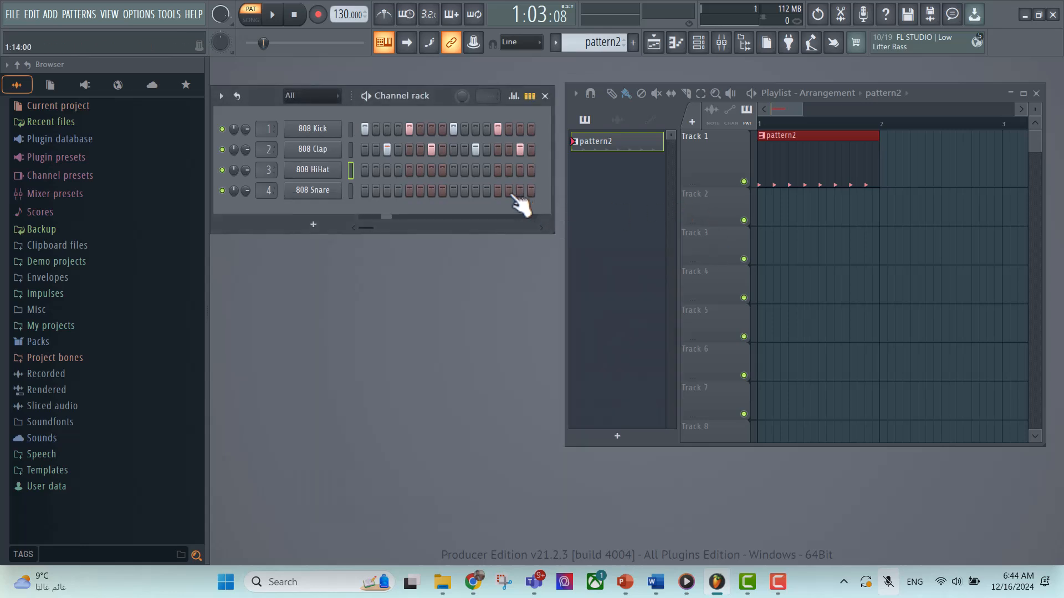
Step: Program the 808 HiHat on every odd step from 1 to 15
left_click(364, 171)
left_click(387, 170)
left_click(409, 170)
left_click(431, 171)
left_click(453, 170)
left_click(476, 170)
left_click(498, 170)
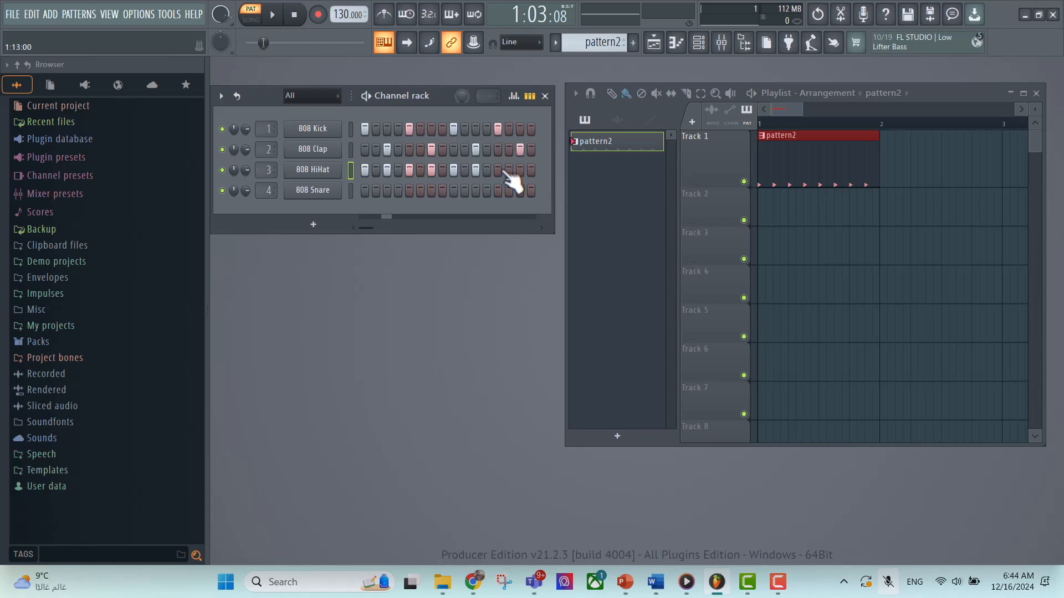
left_click(520, 170)
Step: View the 808 Snare's sampler settings, resume playback and program the snare on steps 5, 6, 8, 14 and 16
left_click(313, 190)
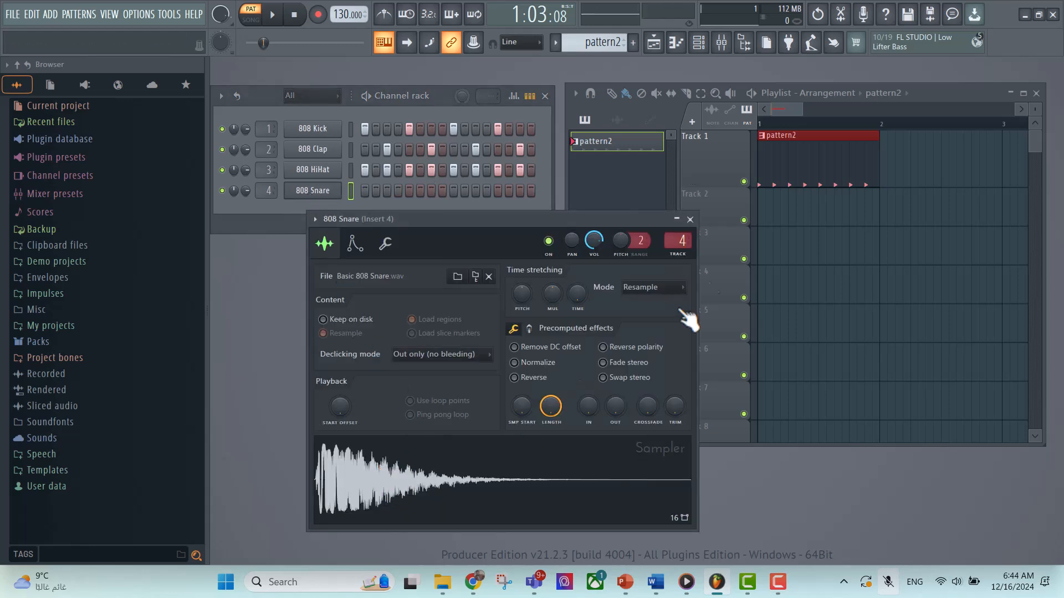
left_click(690, 219)
left_click(272, 15)
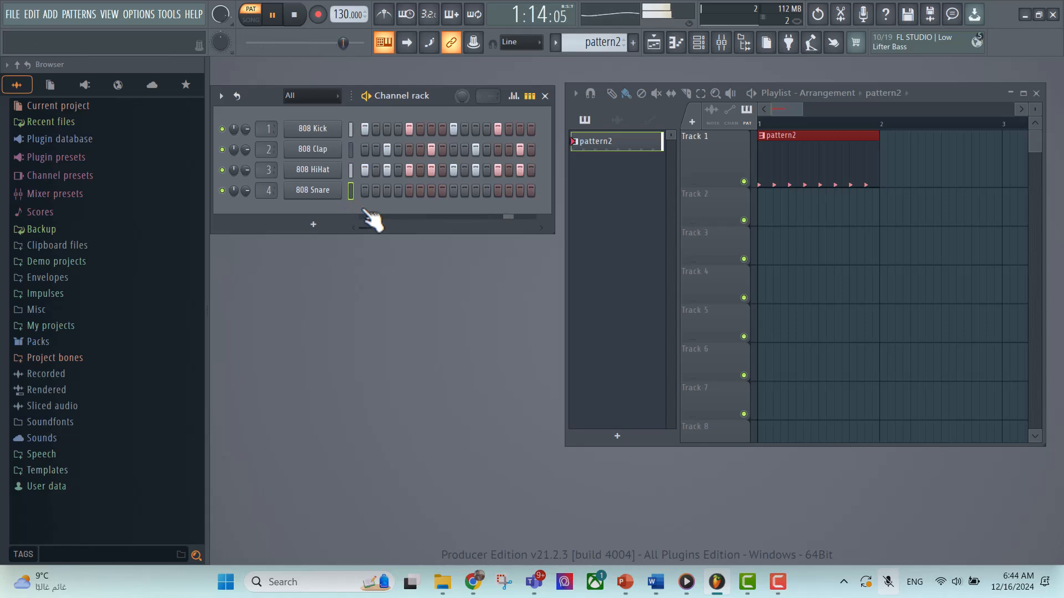
left_click(410, 190)
left_click(420, 190)
left_click(442, 190)
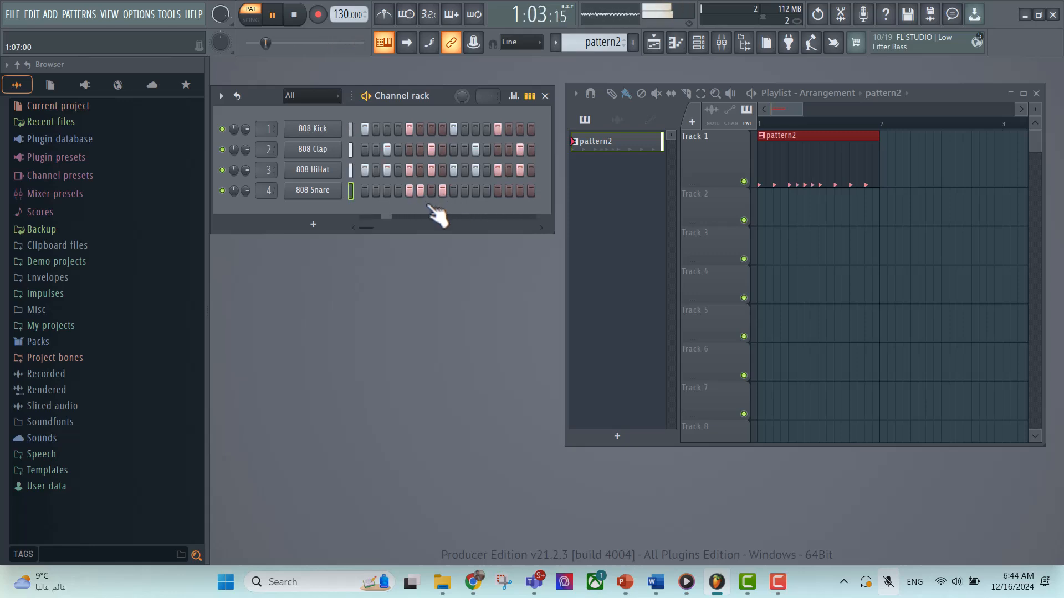
left_click(509, 190)
left_click(532, 191)
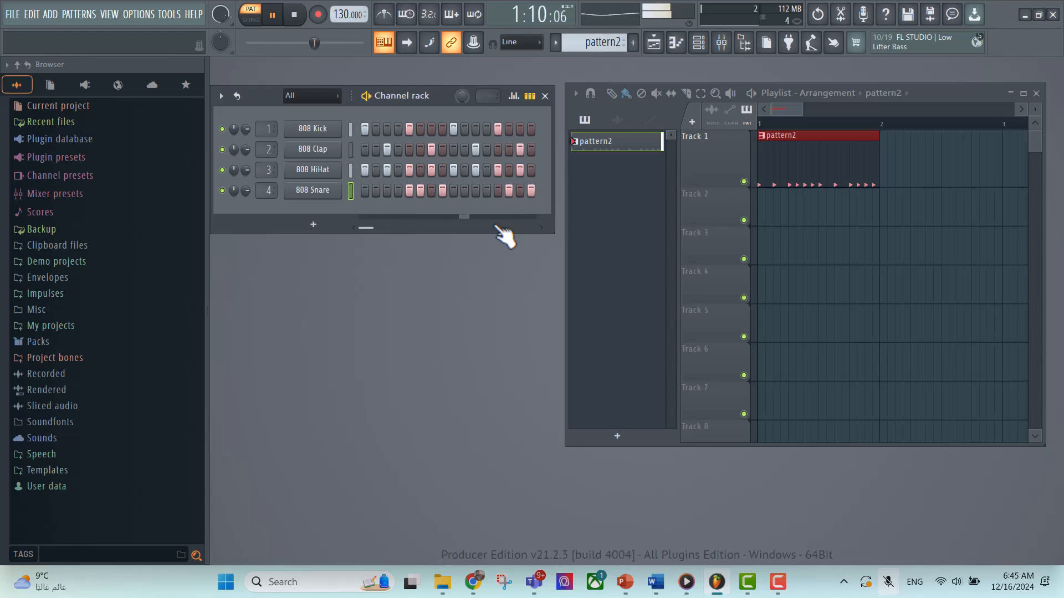
Step: Pause and resume the pattern playback, and add an 808 Snare hit on step 13
left_click(272, 15)
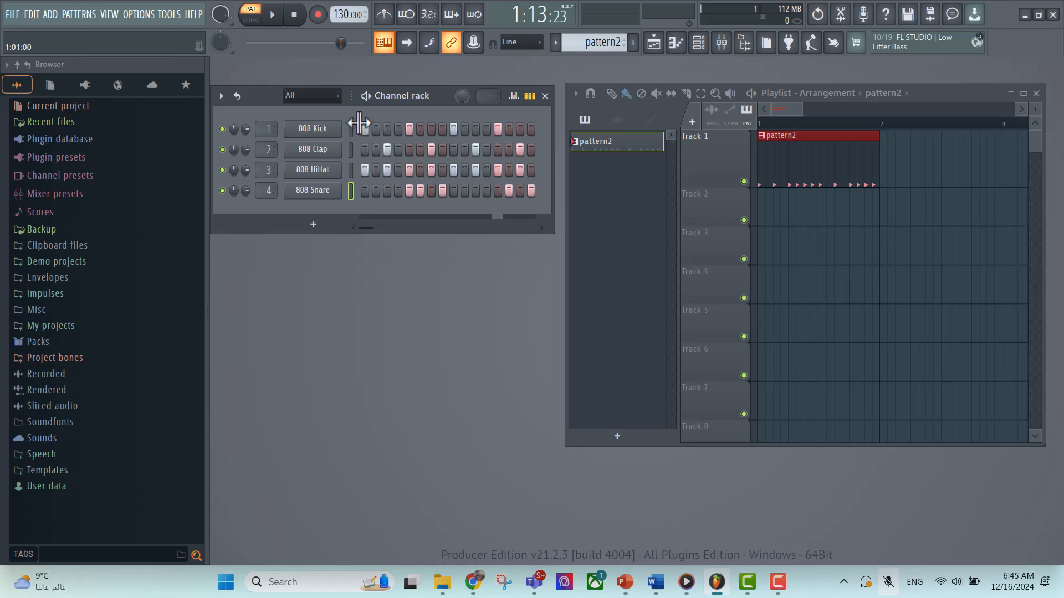
left_click(509, 191)
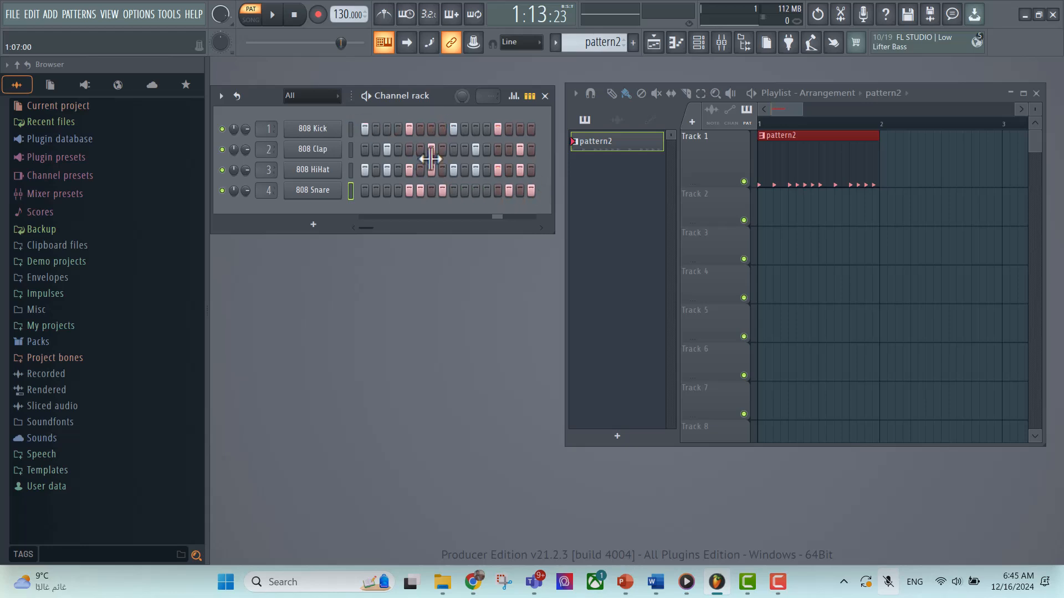
left_click(274, 19)
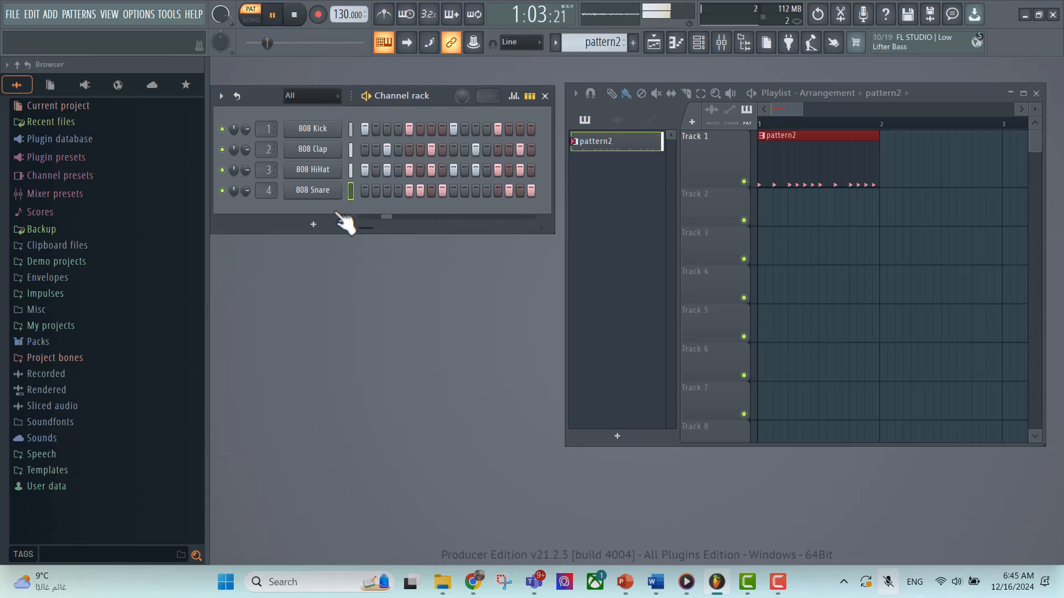
left_click(498, 191)
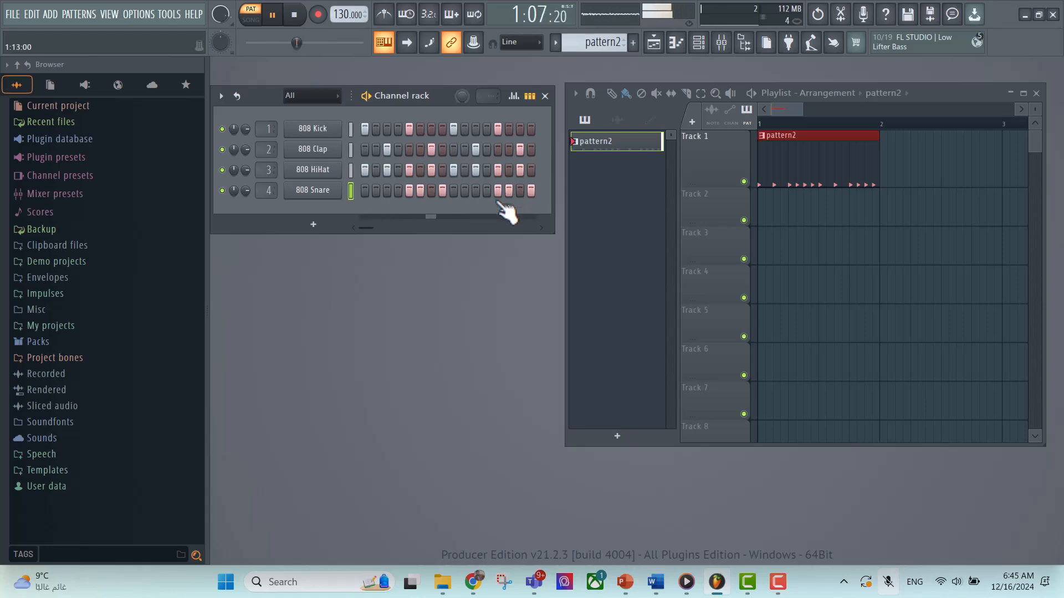
Step: Pause playback and look through the plugins available for a new channel without adding one
left_click(314, 228)
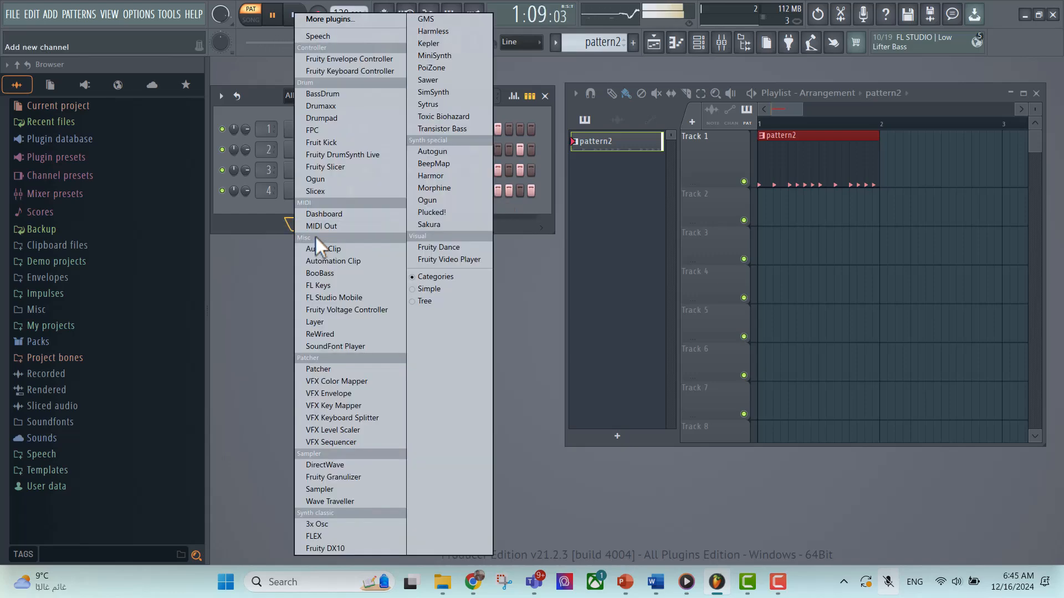
left_click(250, 89)
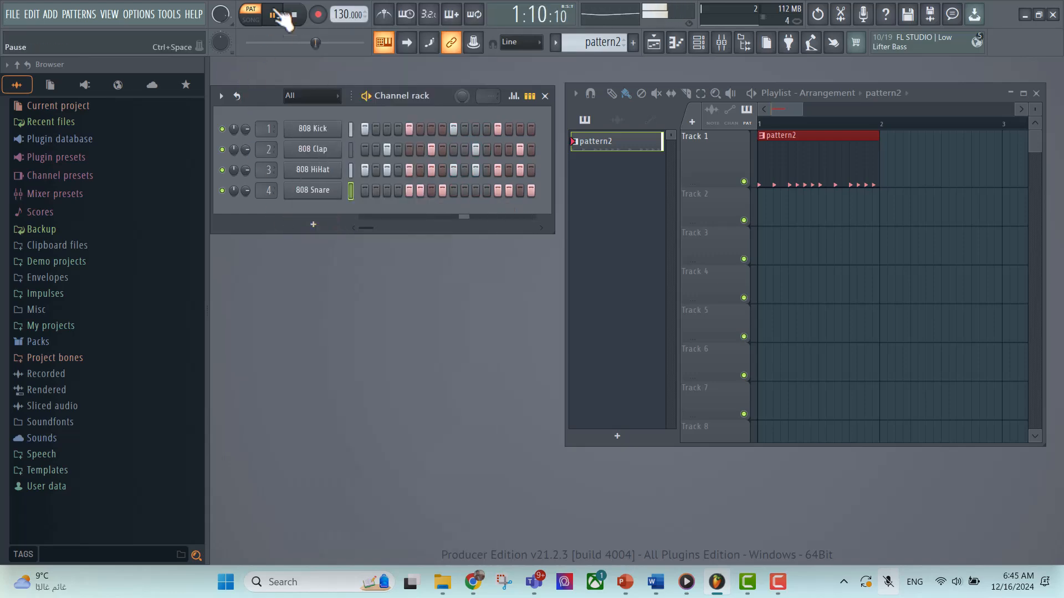
left_click(275, 16)
left_click(313, 225)
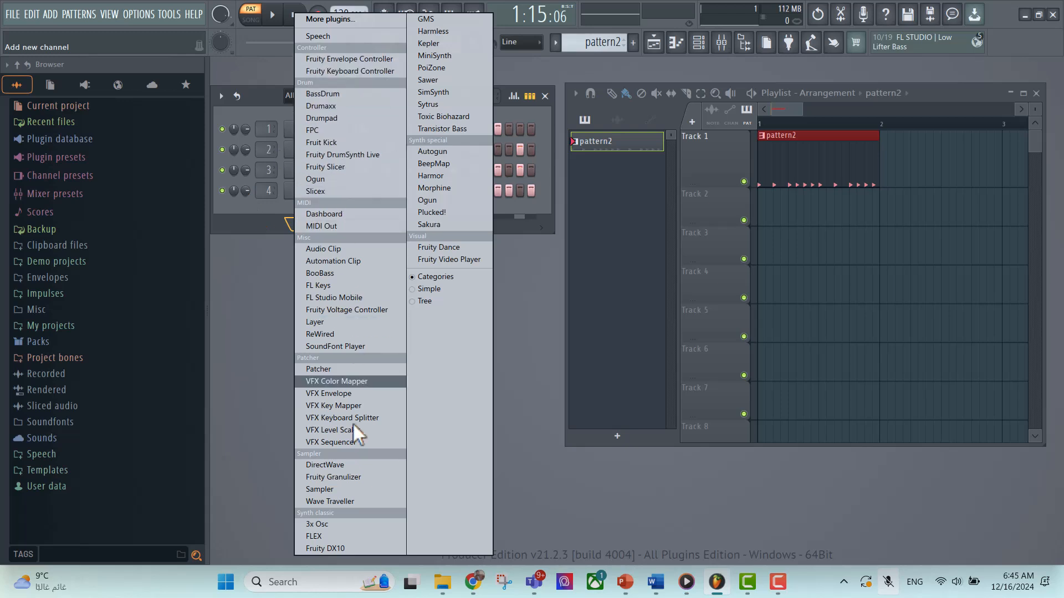
left_click(223, 88)
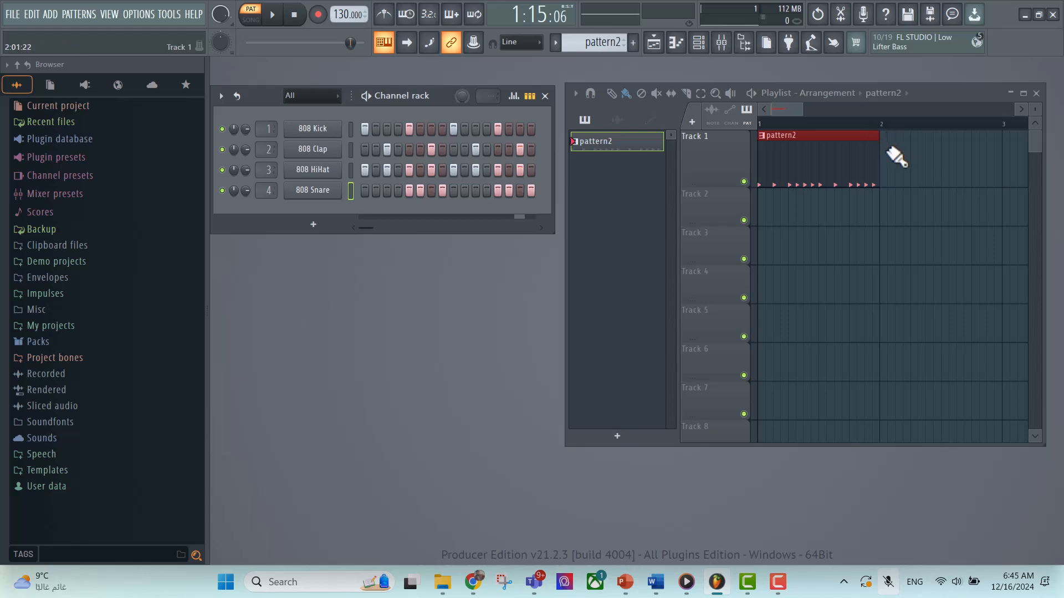
Step: Set the playlist's snap to Line and place a second pattern2 clip on Track 1 starting at bar 2
left_click(600, 94)
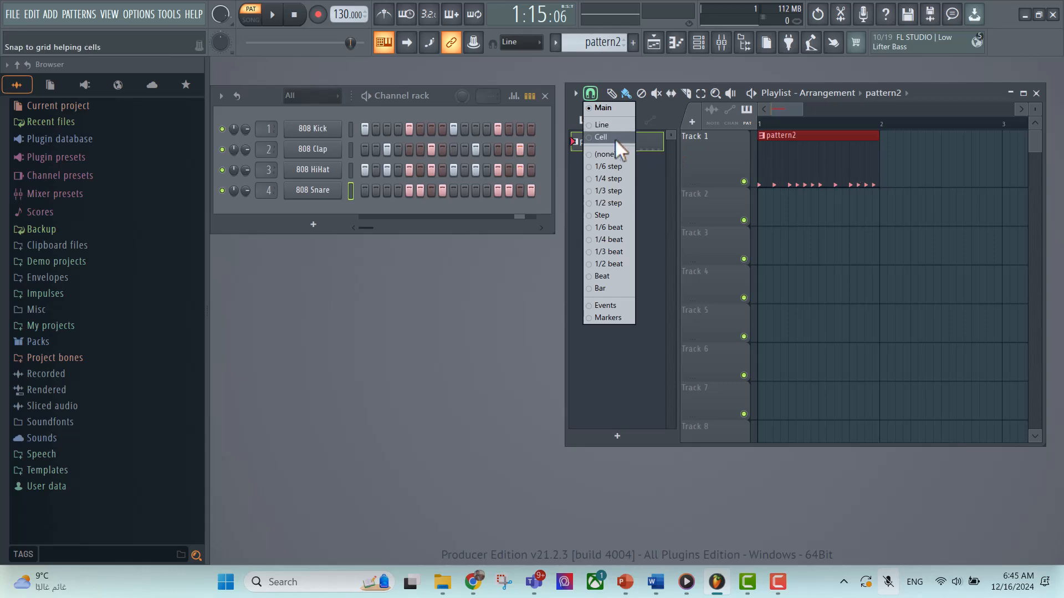
left_click(888, 123)
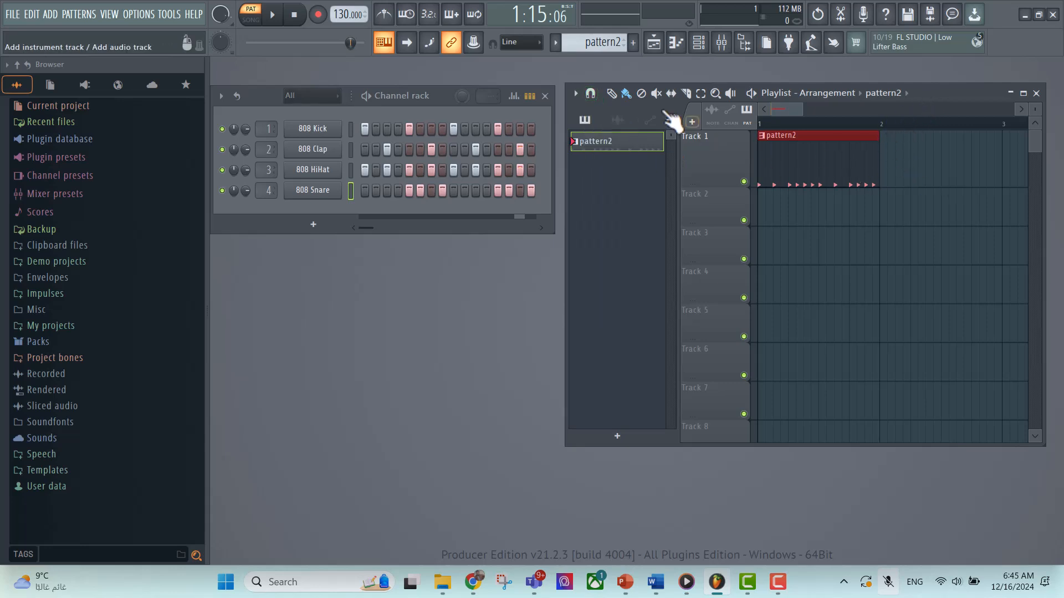
left_click(590, 93)
left_click(607, 124)
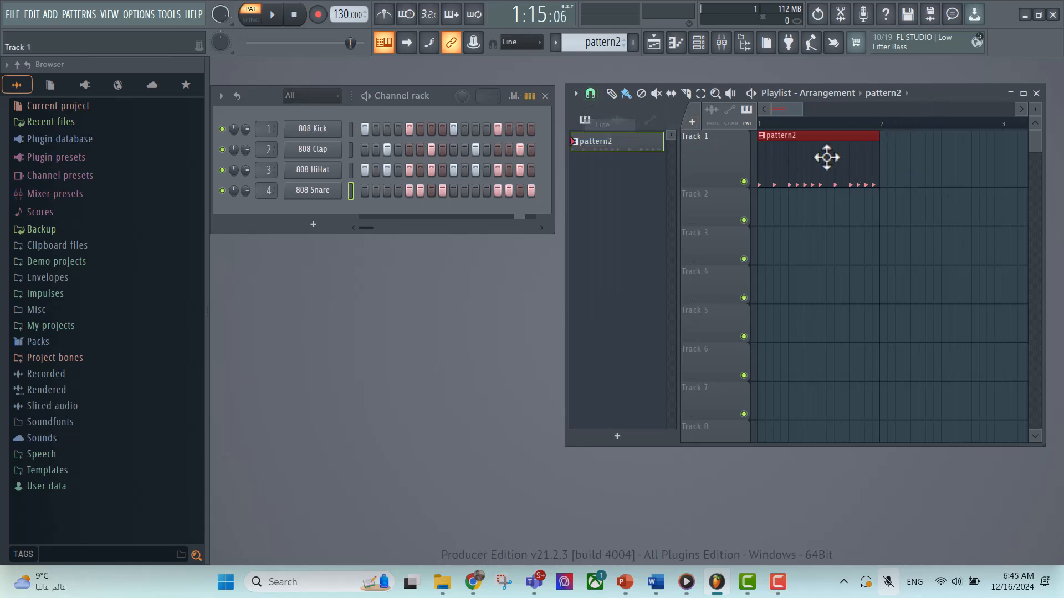
left_click(889, 157)
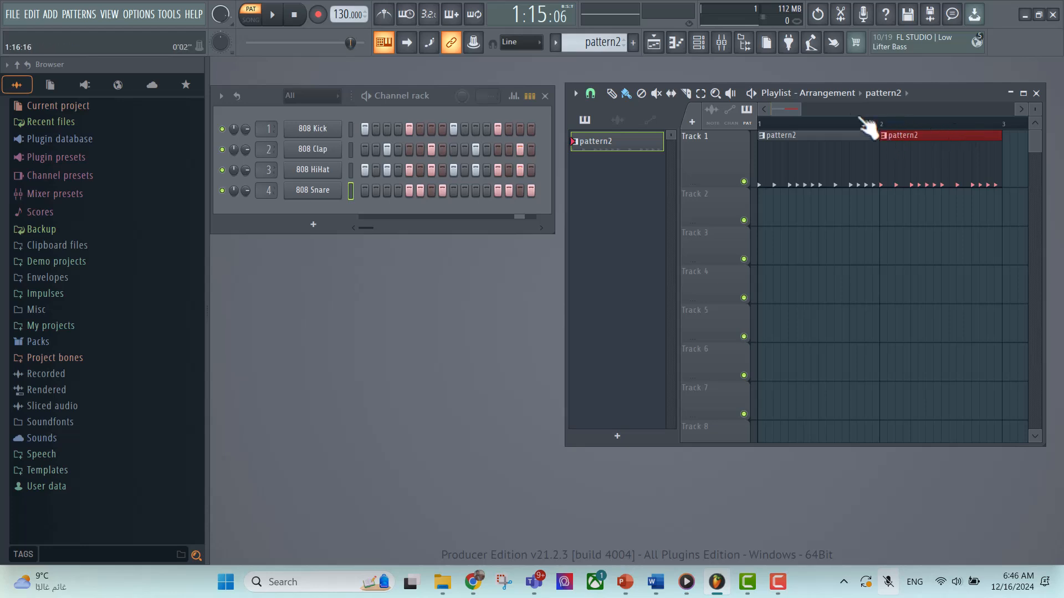
Step: Set the playlist's snap to Main and place a third pattern2 clip on Track 1, aligned to start at bar 3
left_click_drag(803, 109, 862, 108)
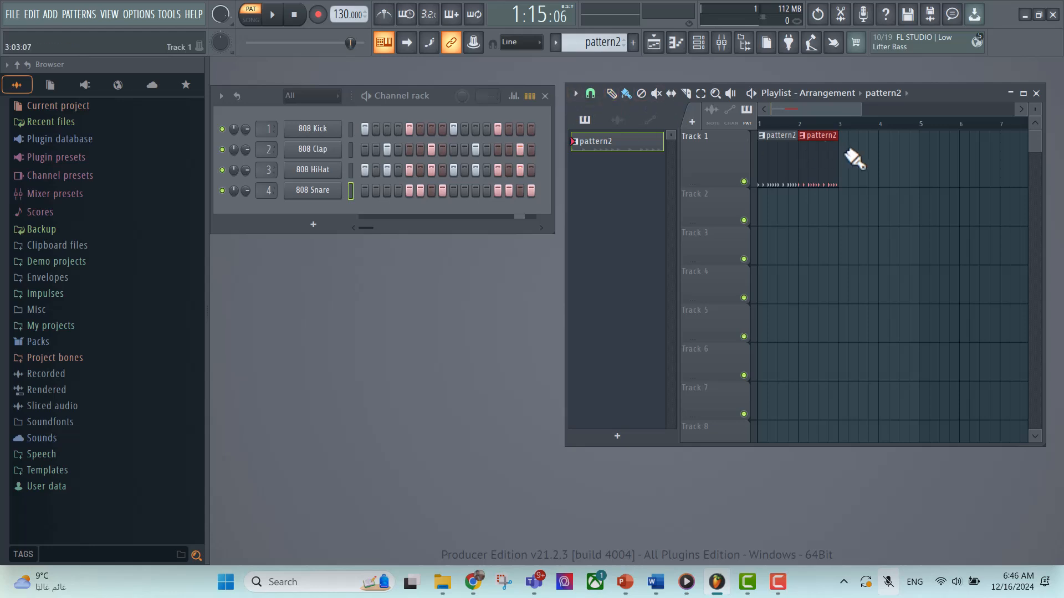
left_click(590, 93)
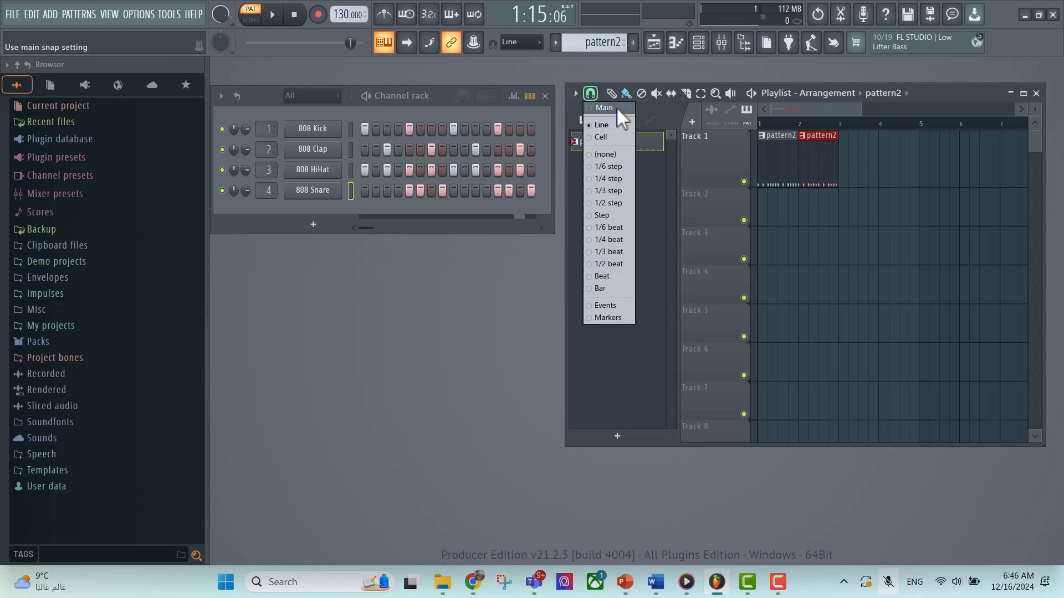
left_click(616, 107)
left_click(857, 158)
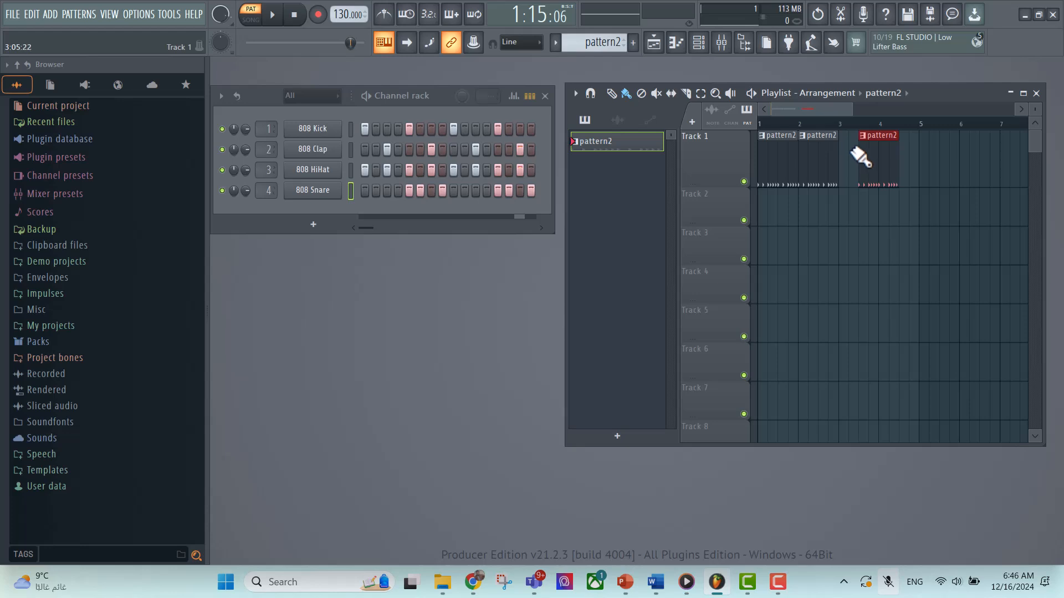
left_click_drag(877, 139, 855, 136)
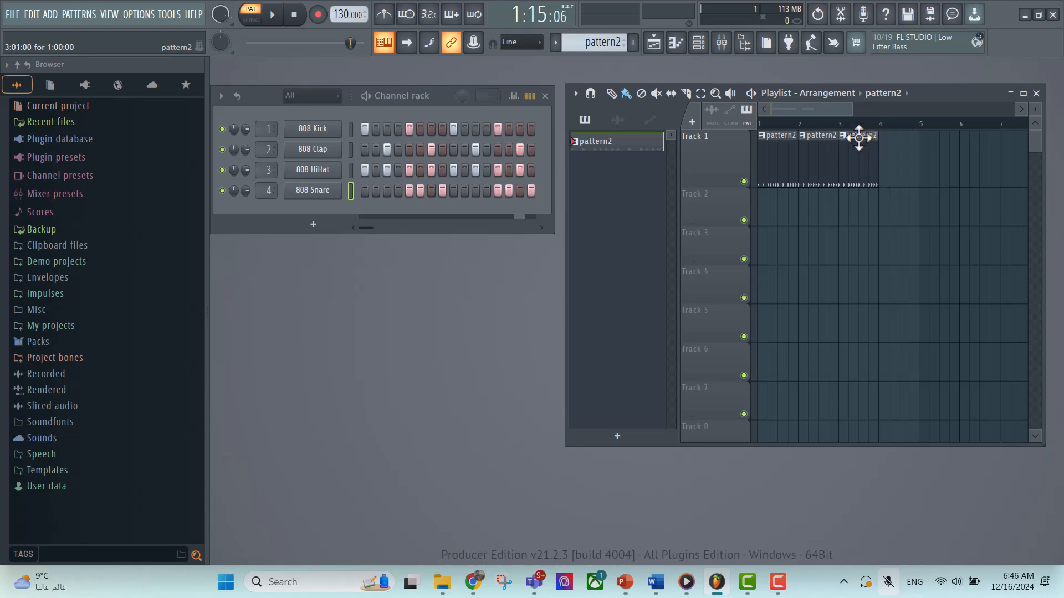
Step: Set the playlist's snap back to Line and place a fourth pattern2 clip on Track 1 at bar 4
left_click(590, 93)
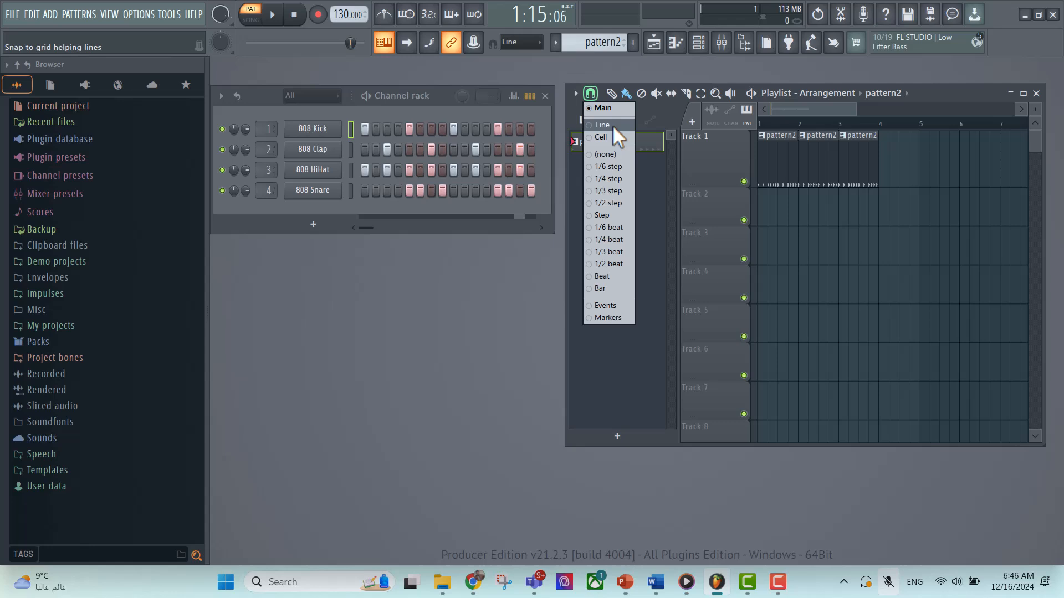
left_click(613, 126)
left_click(882, 143)
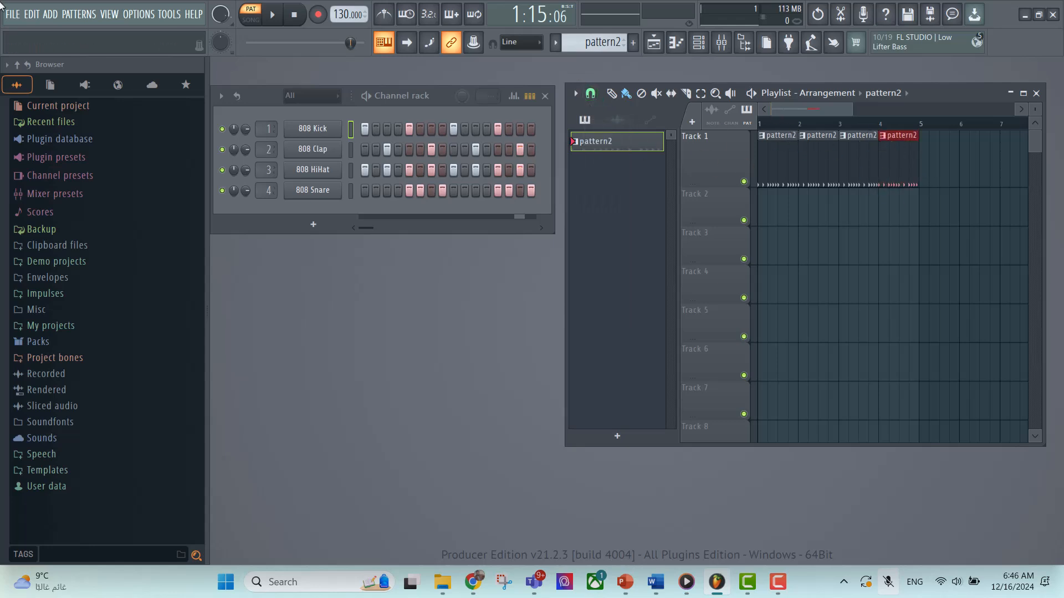
Step: Play the beat in pattern mode and in song mode, return to pattern mode and halt playback
left_click(272, 13)
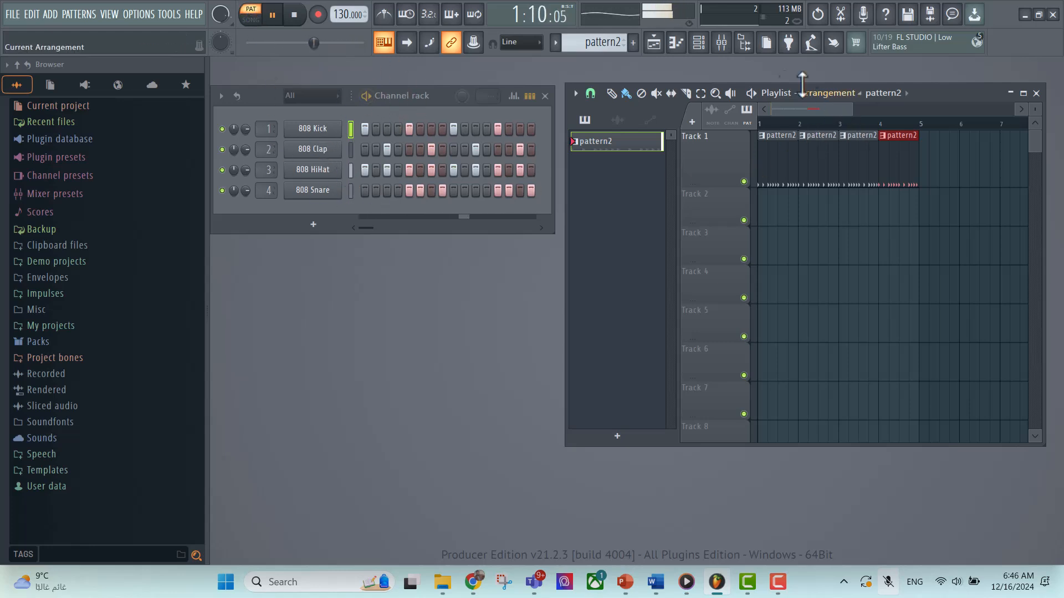
left_click(250, 20)
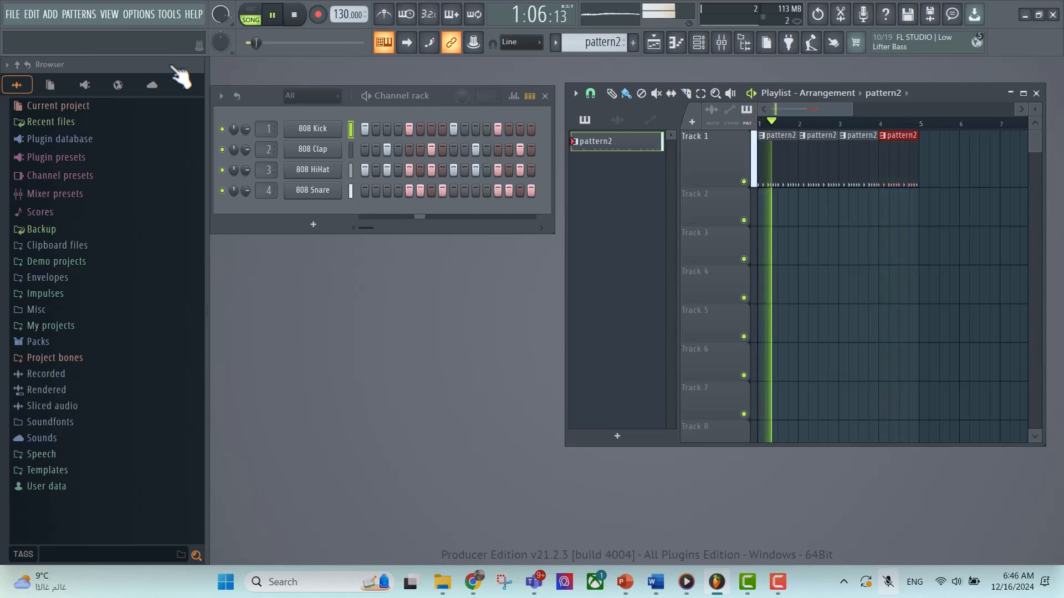
left_click(250, 9)
left_click(272, 15)
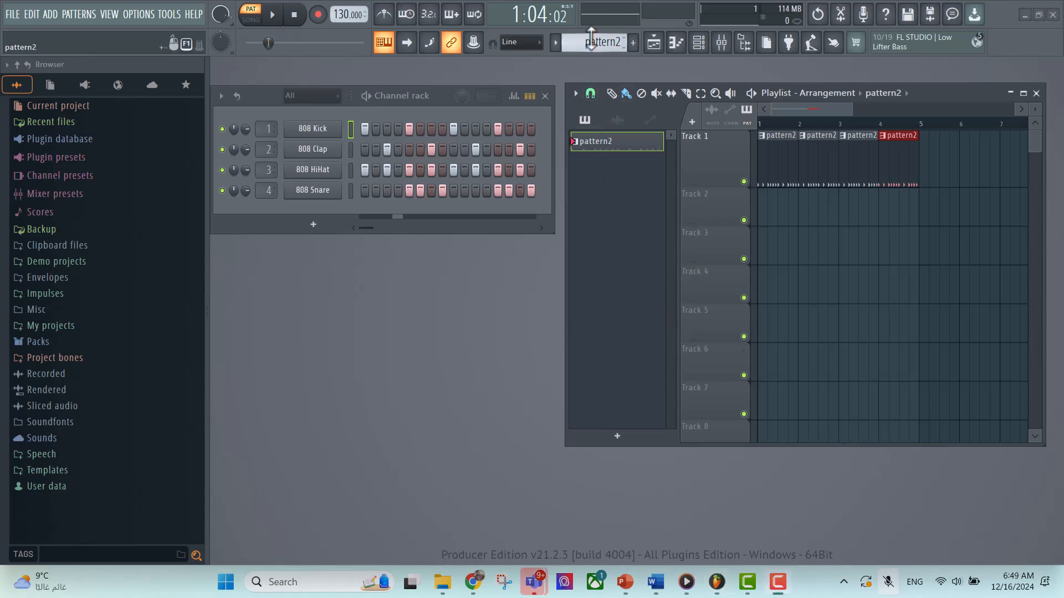
left_click(591, 41)
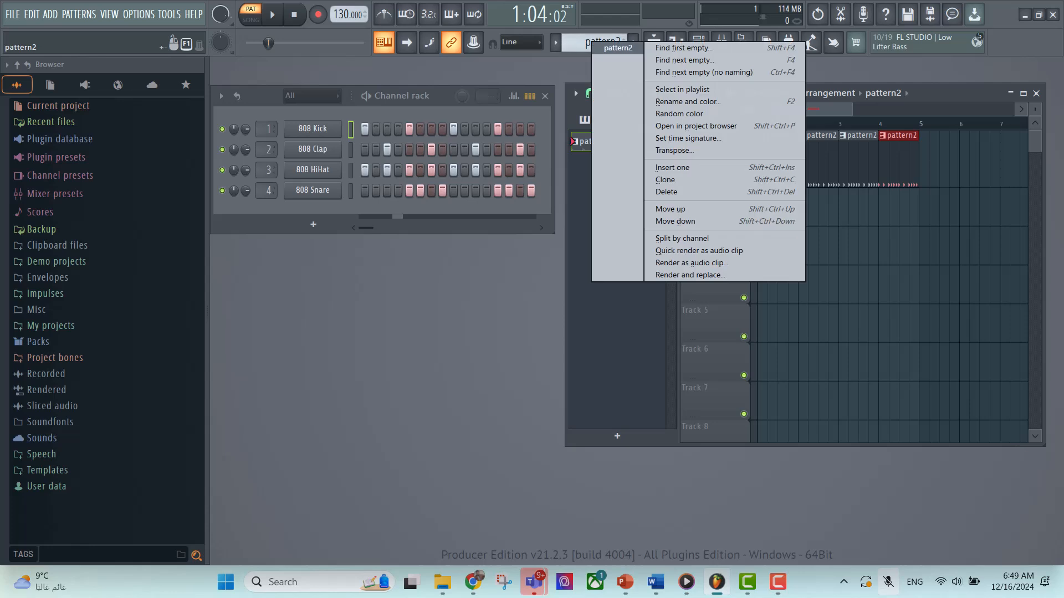
left_click(654, 48)
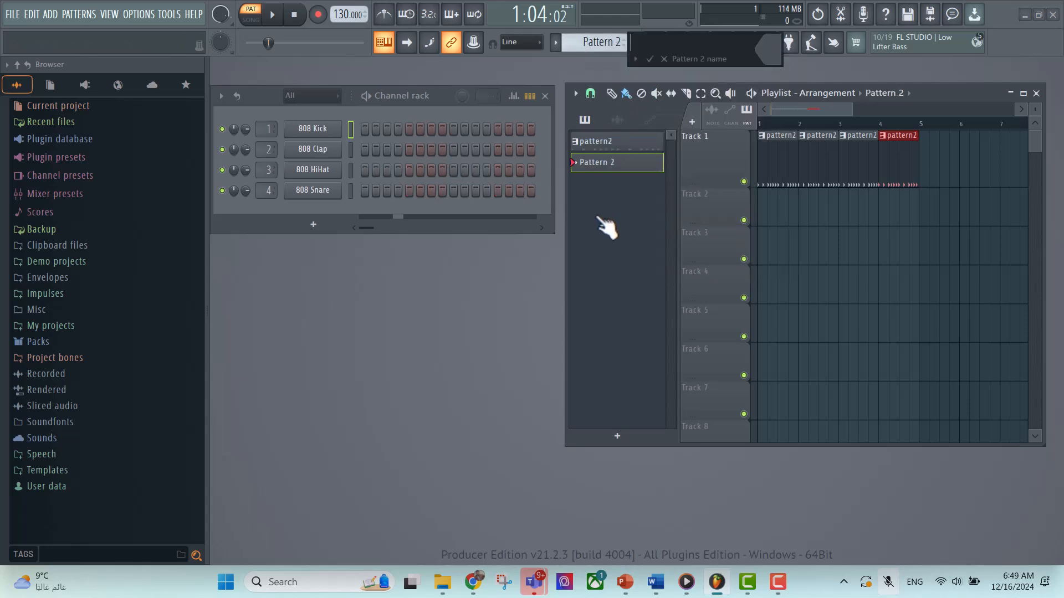
left_click(650, 58)
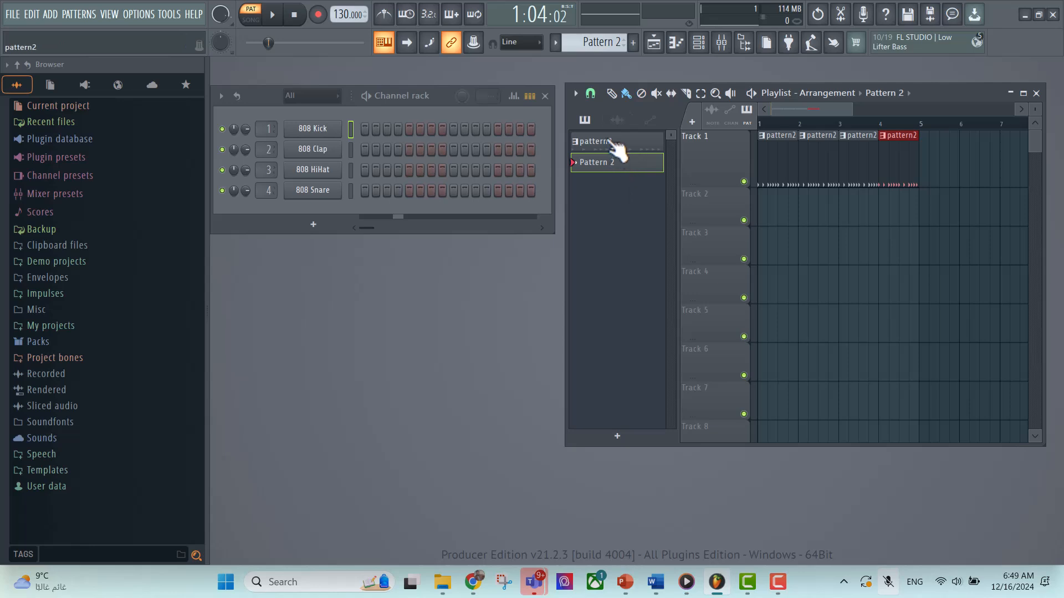
left_click(612, 143)
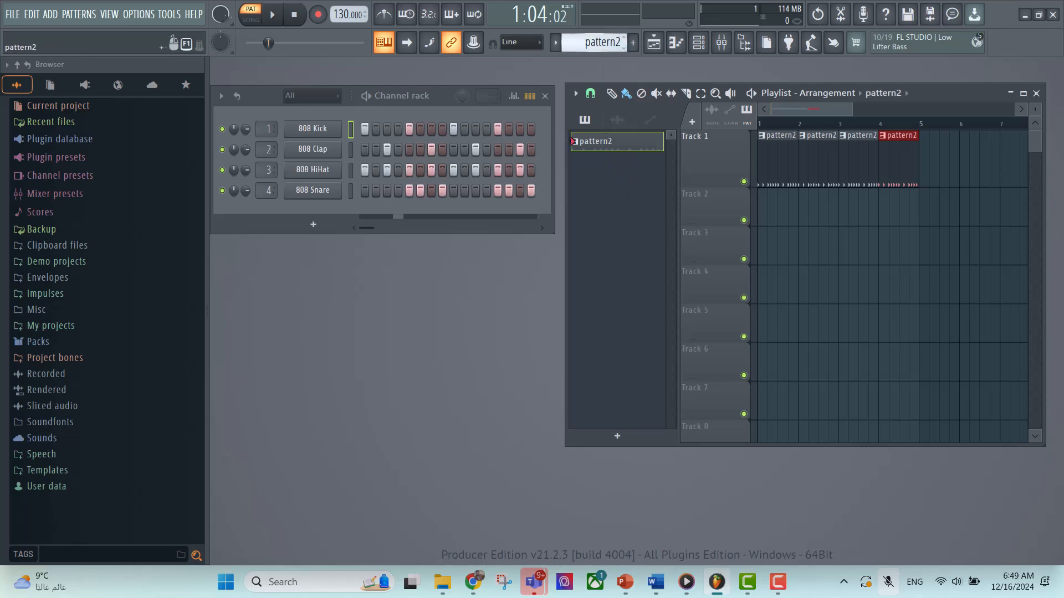
right_click(620, 41)
left_click(605, 43)
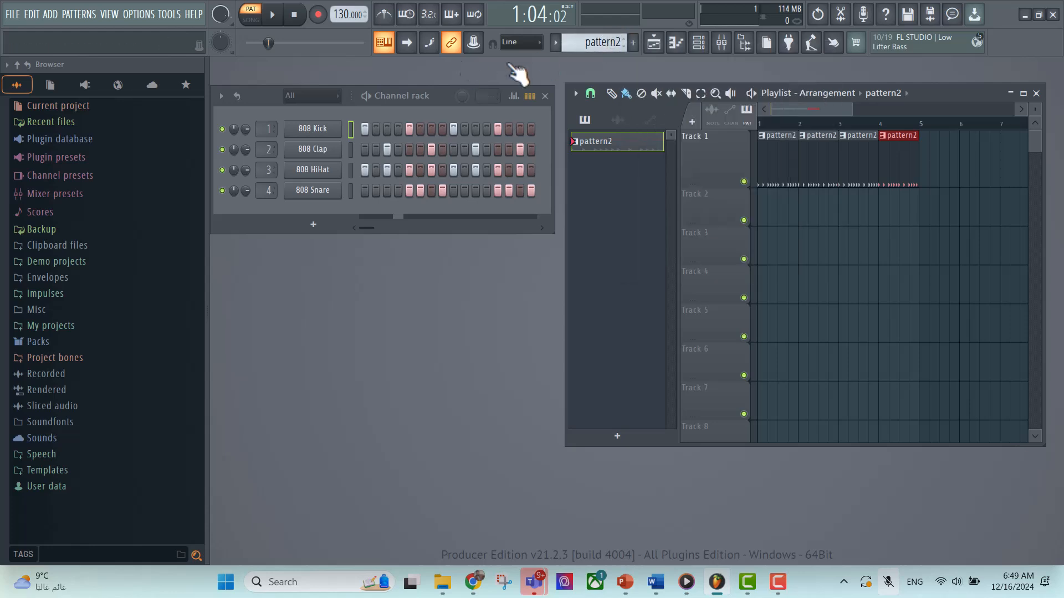
Step: Add a new empty pattern named Pattern 1, switch briefly to pattern2 and select Pattern 1 again
left_click(633, 43)
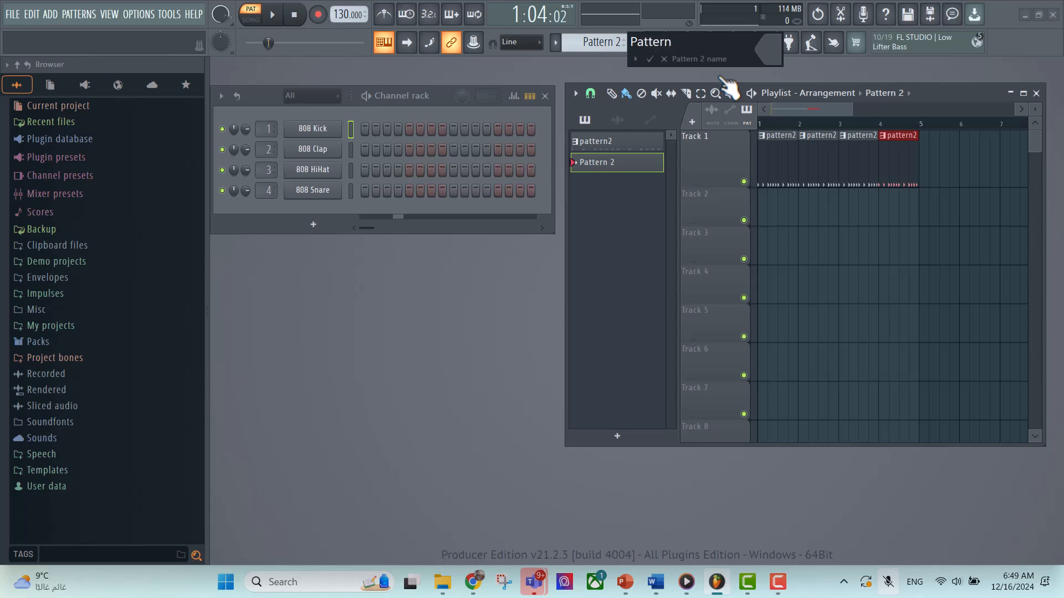
left_click(649, 59)
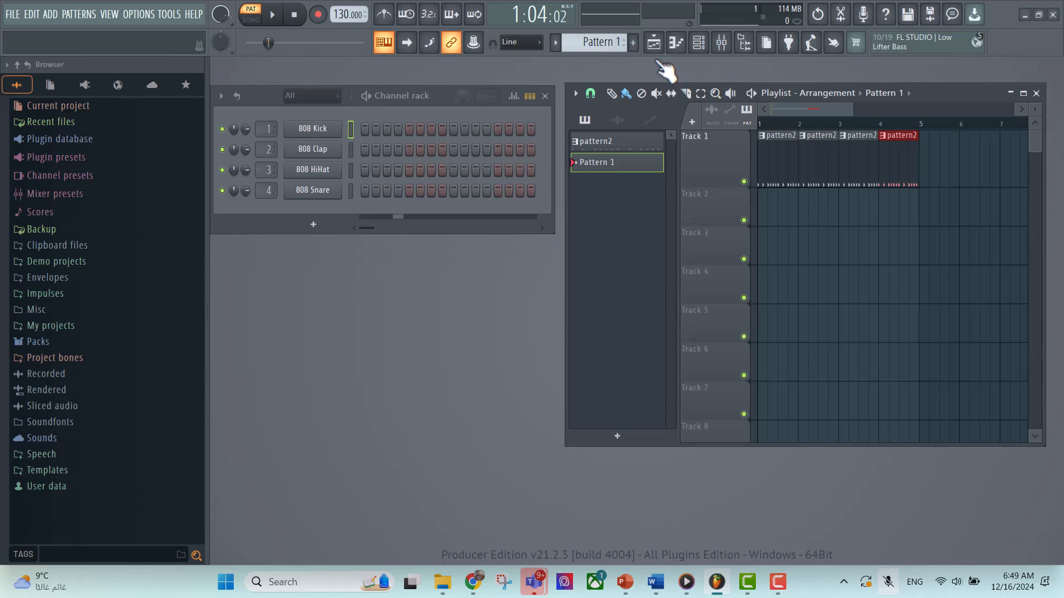
left_click(615, 146)
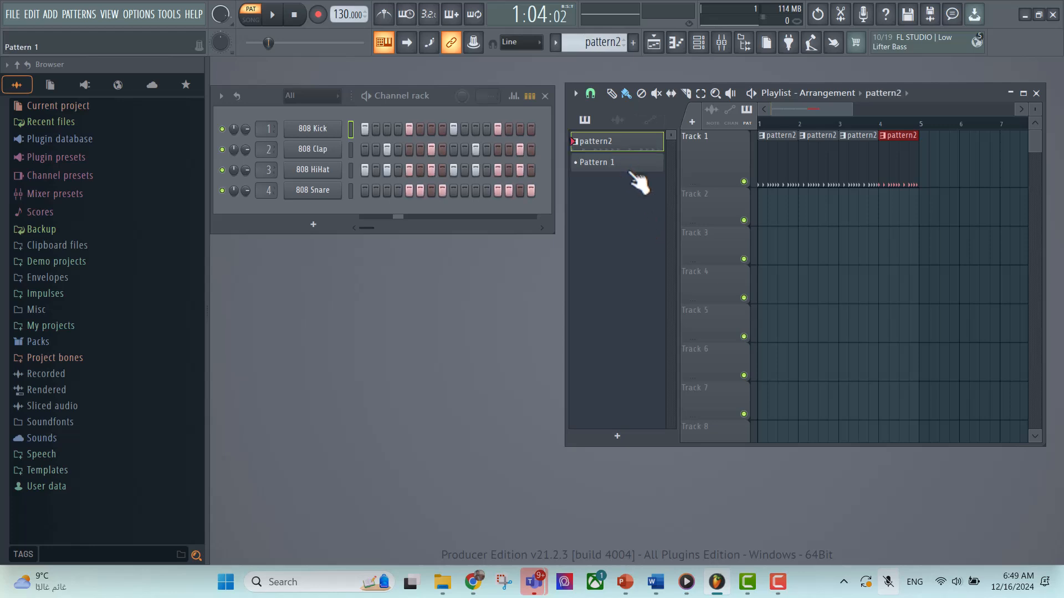
left_click(631, 166)
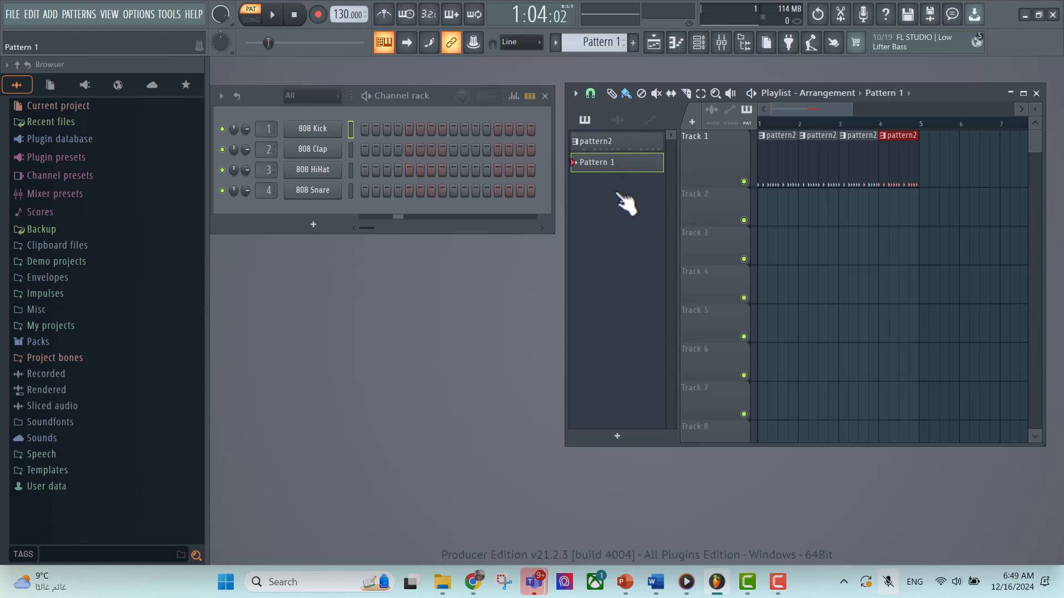
Step: Reselect Pattern 1 after picking a pattern2 clip, and reduce the height of the playlist's Track 1
left_click(772, 185)
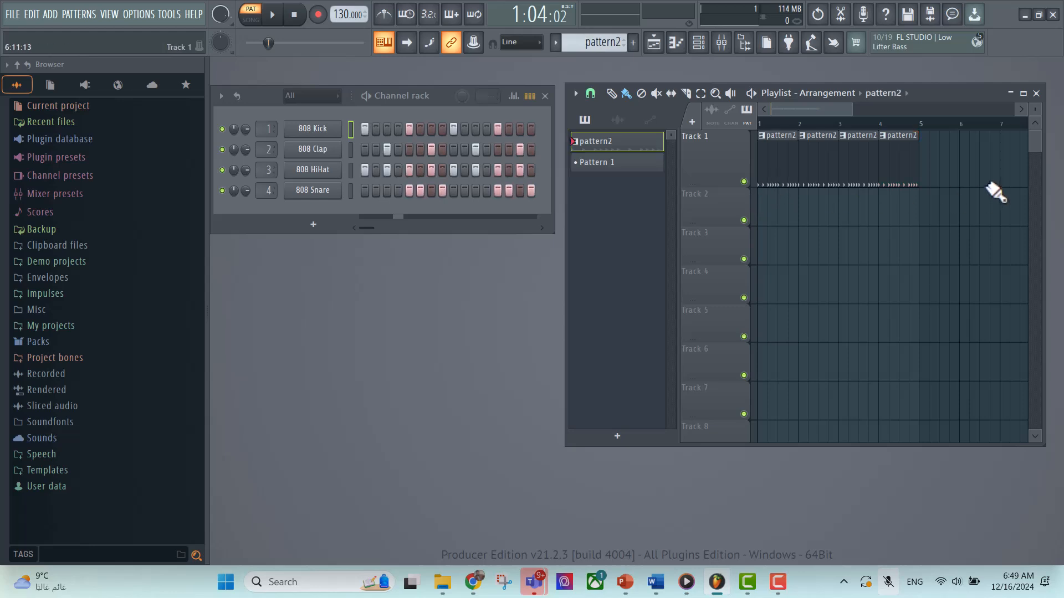
left_click(648, 165)
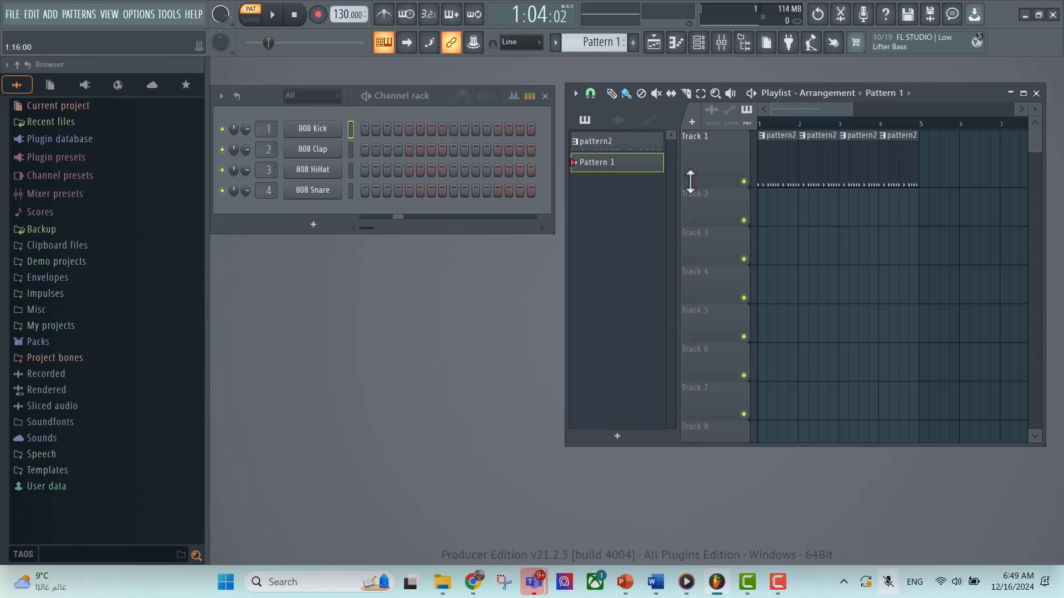
left_click_drag(724, 187, 724, 157)
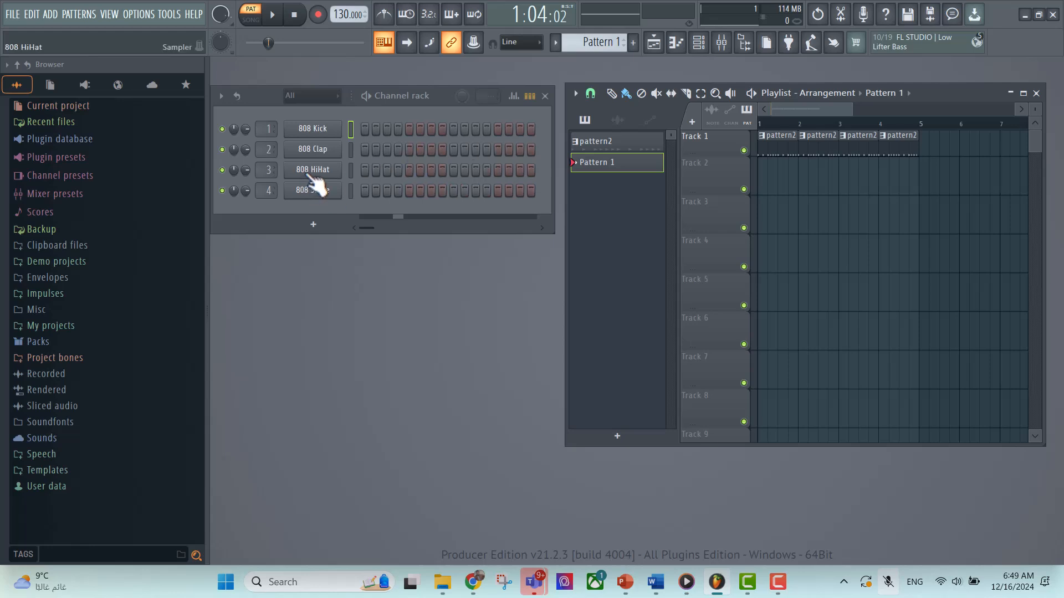
Step: Start playback and program Pattern 1's 808 HiHat on steps 1, 2, 3, 5, 6, 7, 9, 11, 12, 13, 15 and 16
left_click(271, 17)
left_click(365, 170)
left_click(375, 170)
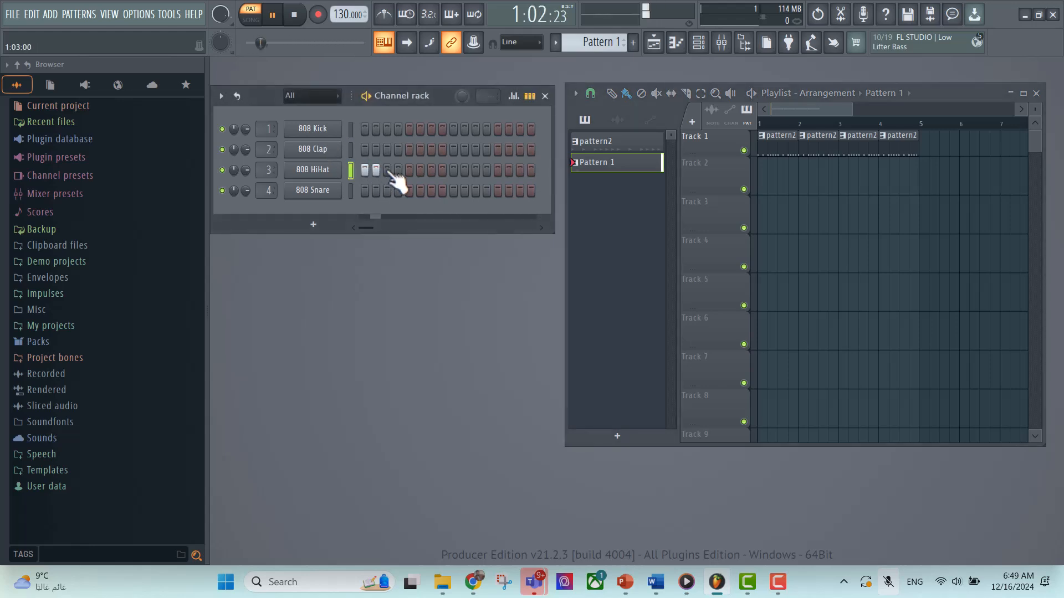
left_click(387, 170)
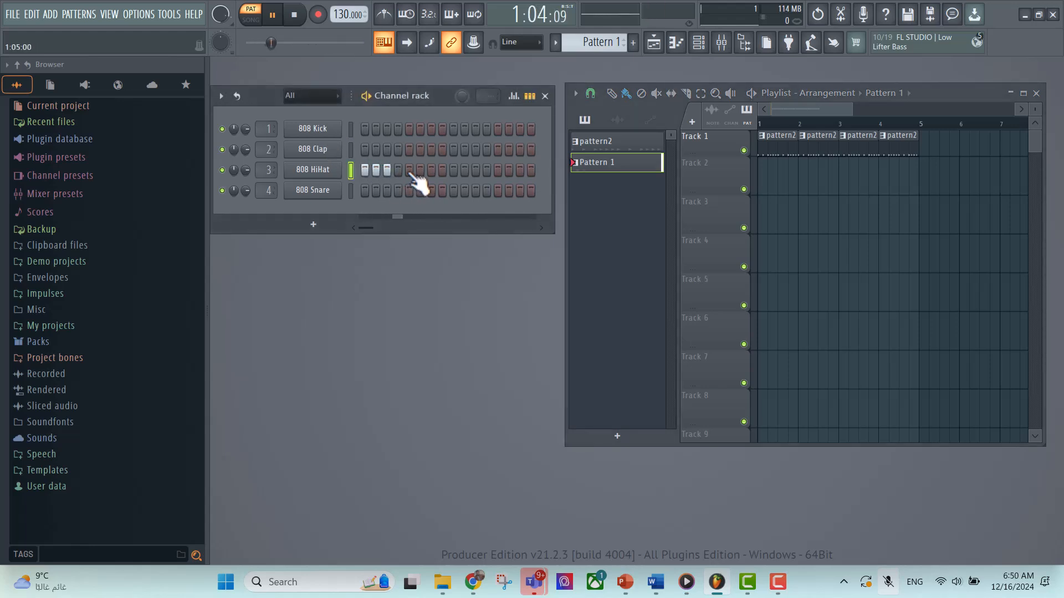
left_click(409, 170)
left_click(420, 170)
left_click(431, 170)
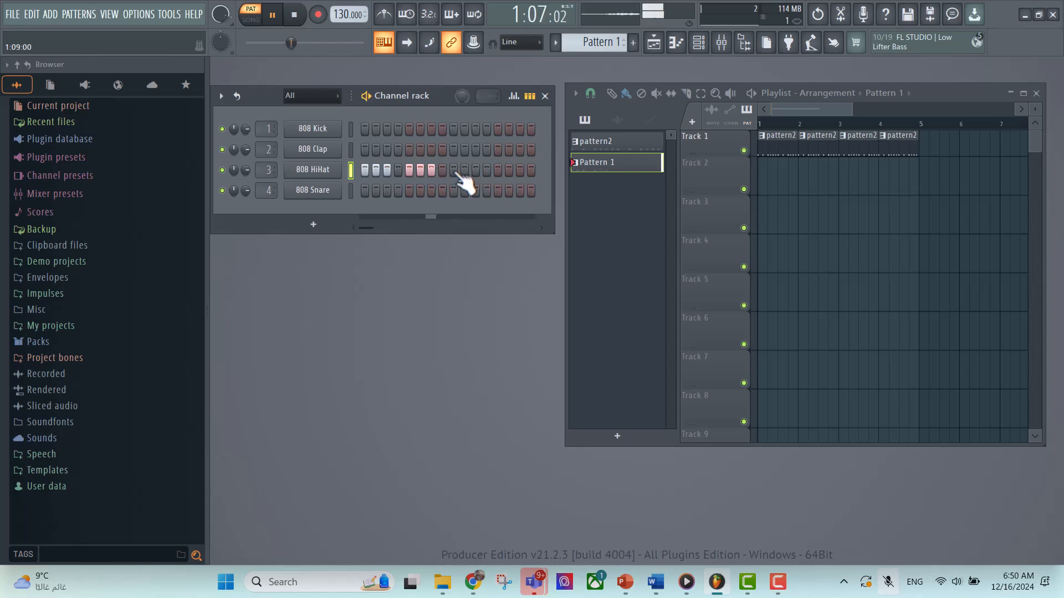
left_click(453, 170)
left_click(475, 170)
left_click(487, 170)
left_click(498, 171)
left_click(530, 170)
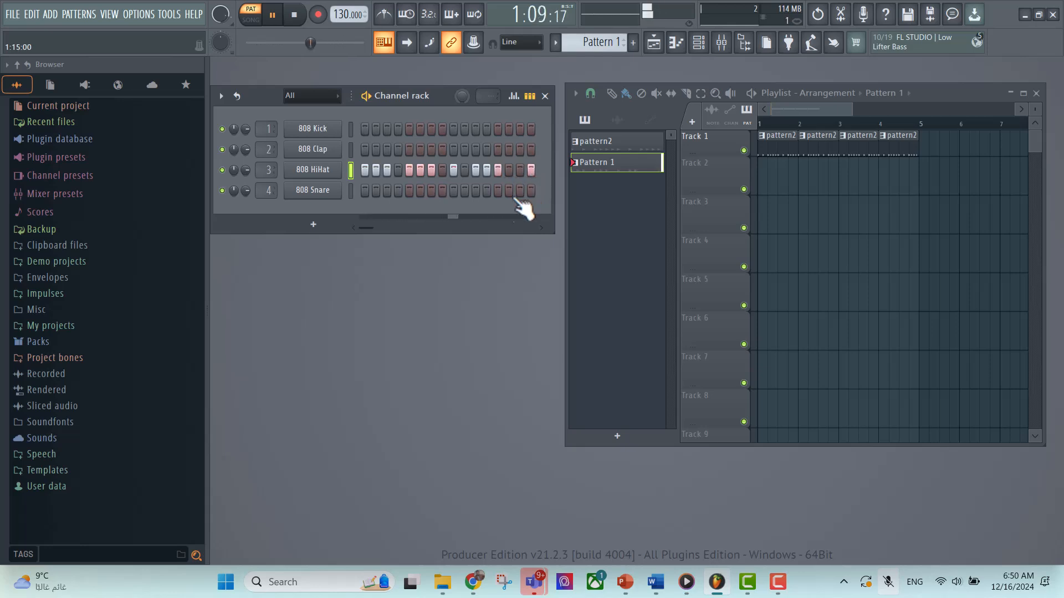
left_click(520, 170)
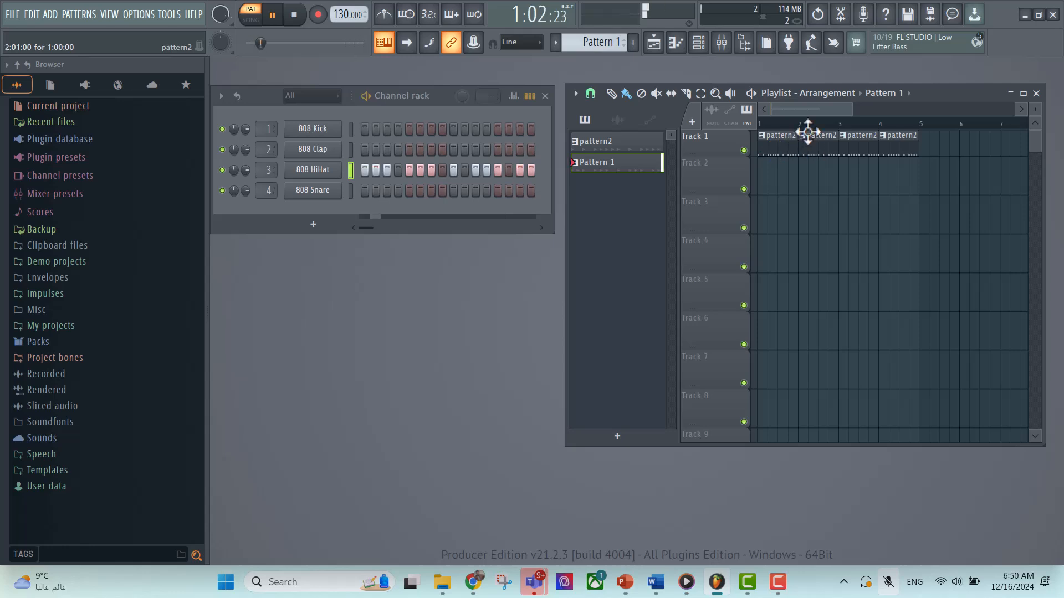
Step: Place Pattern 1 clips on Track 2 at bars 3, 4 and 5, undoing the stray clip on Track 1
left_click(843, 188)
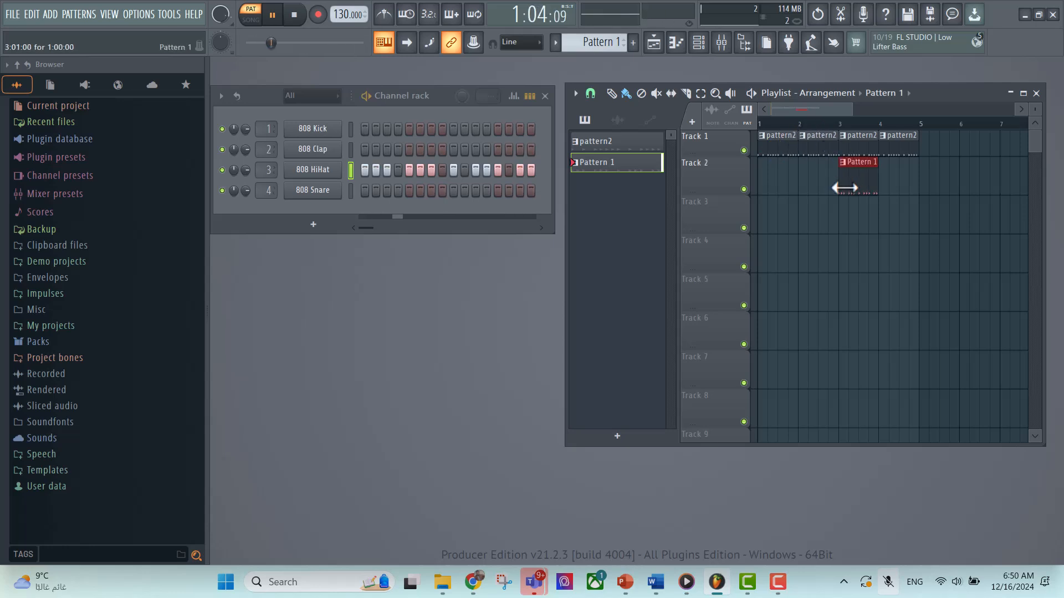
left_click(890, 183)
left_click(924, 183)
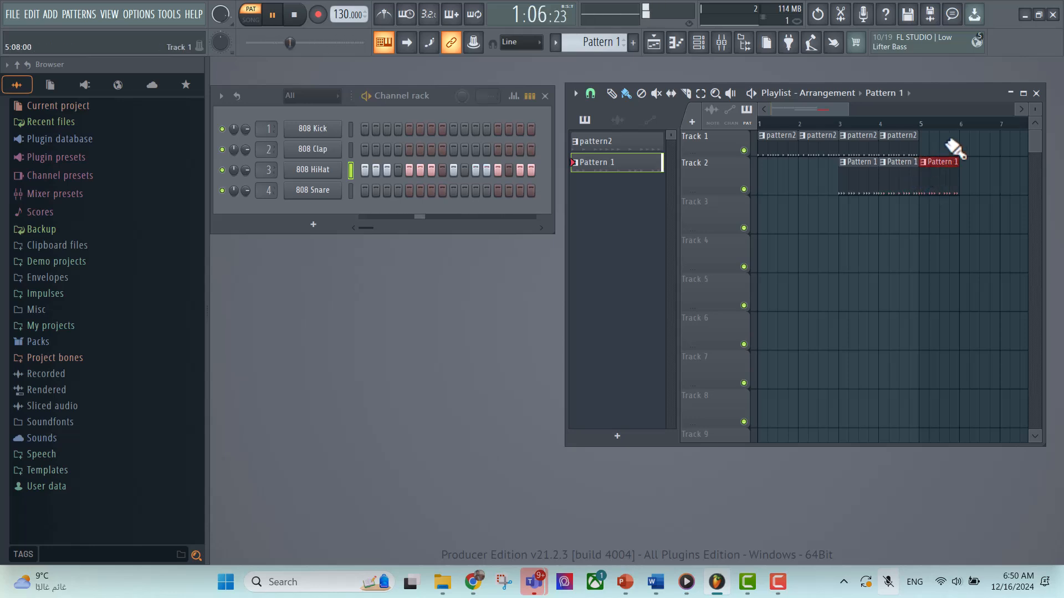
left_click(967, 142)
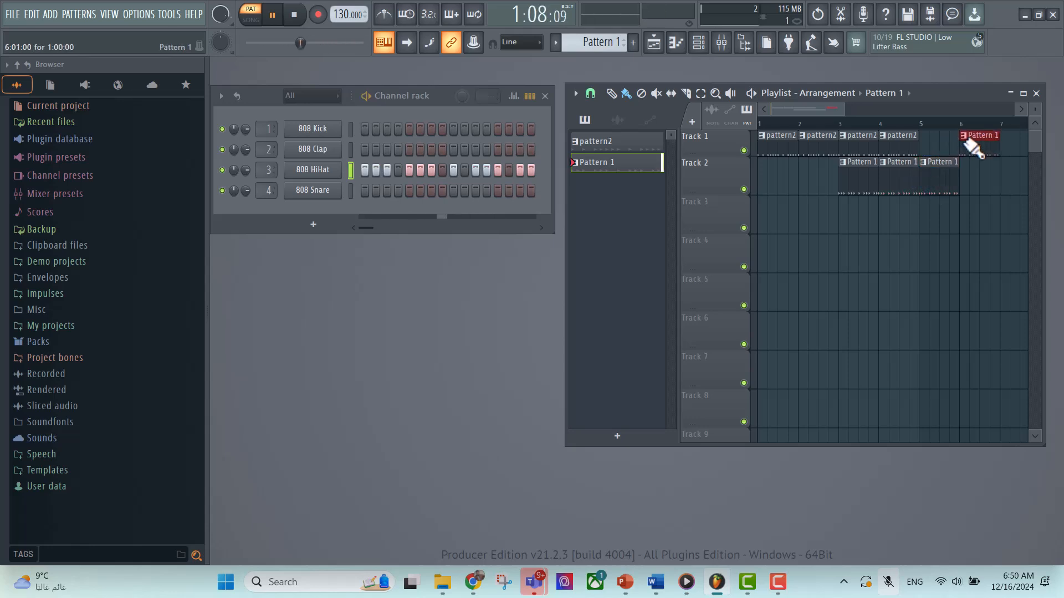
key("ctrl+z")
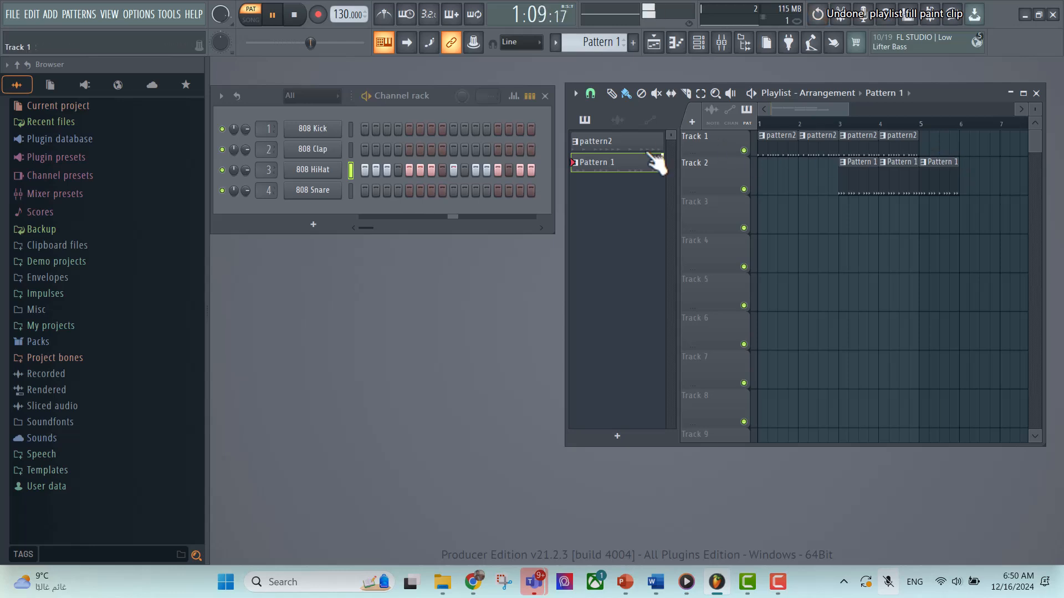
Step: Select pattern2 and place its clips on Track 1 at bars 6 and 7
left_click(612, 145)
left_click(968, 143)
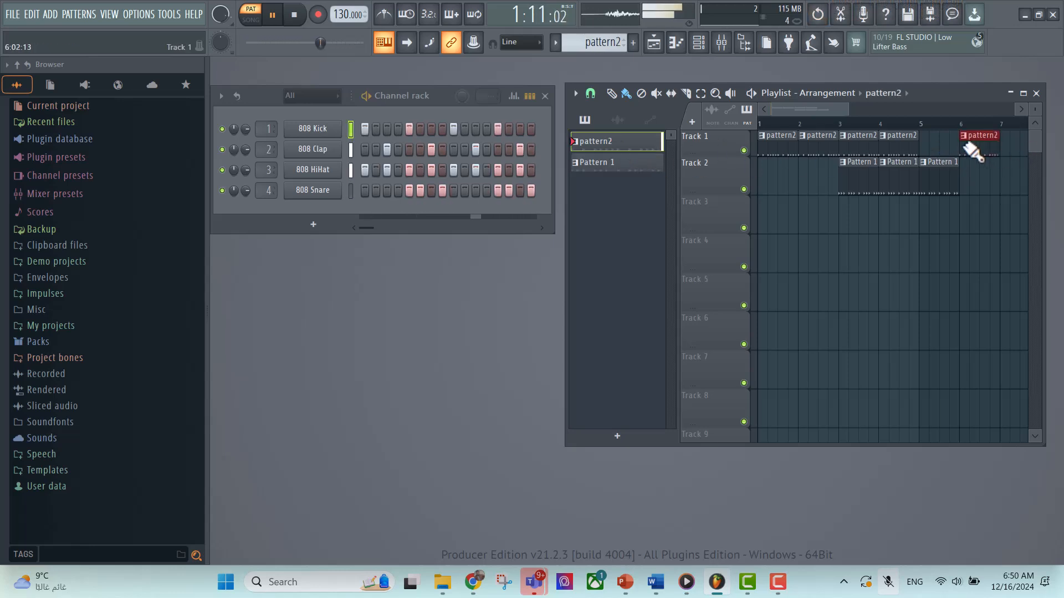
left_click(1014, 143)
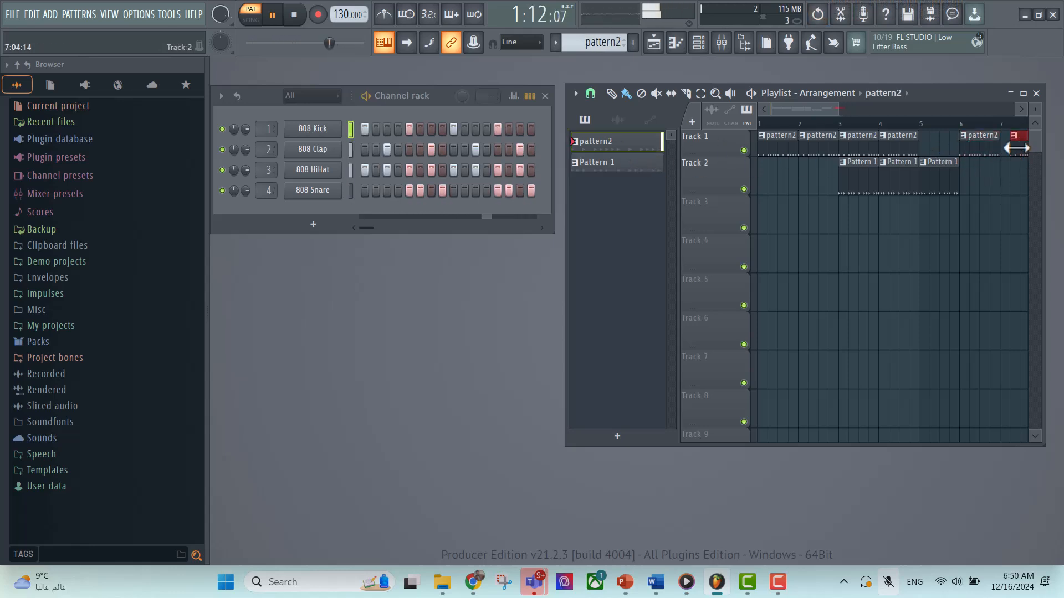
left_click(1011, 136)
left_click(1019, 134)
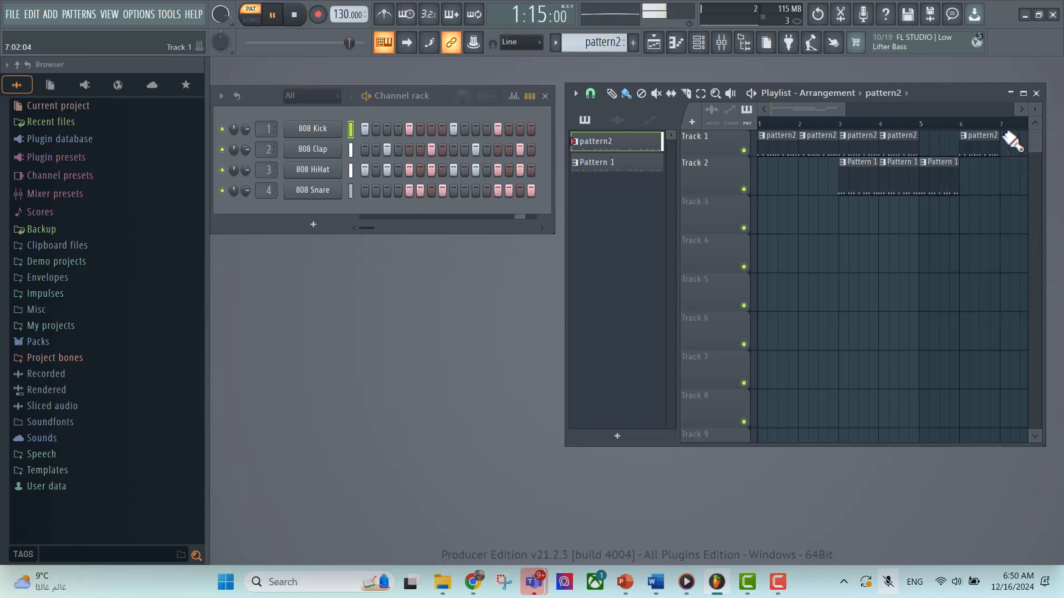
Step: Switch to song mode, listen to the playlist arrangement and pause playback
left_click(252, 22)
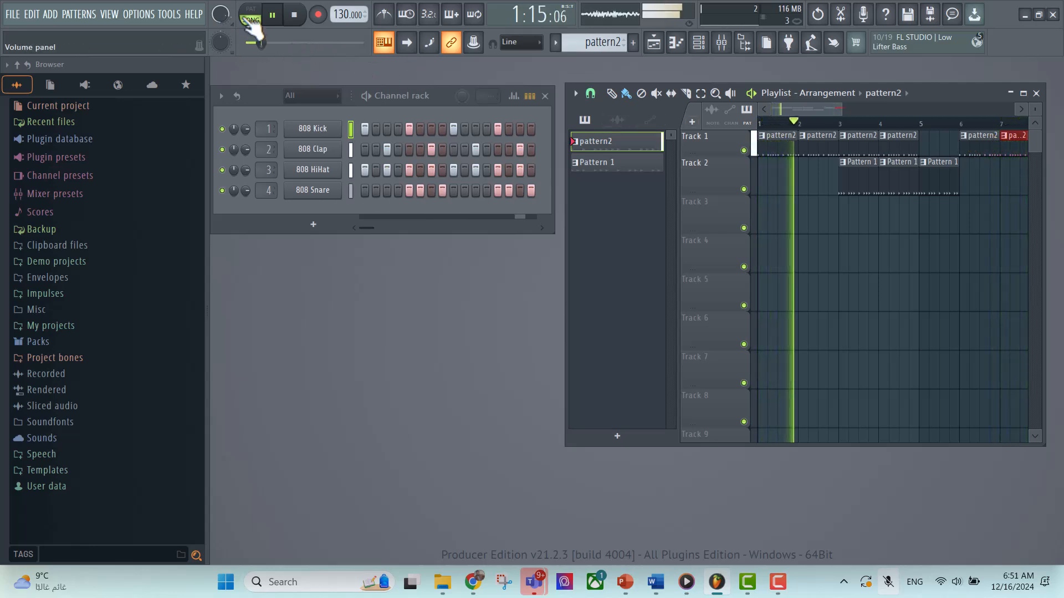
left_click(272, 15)
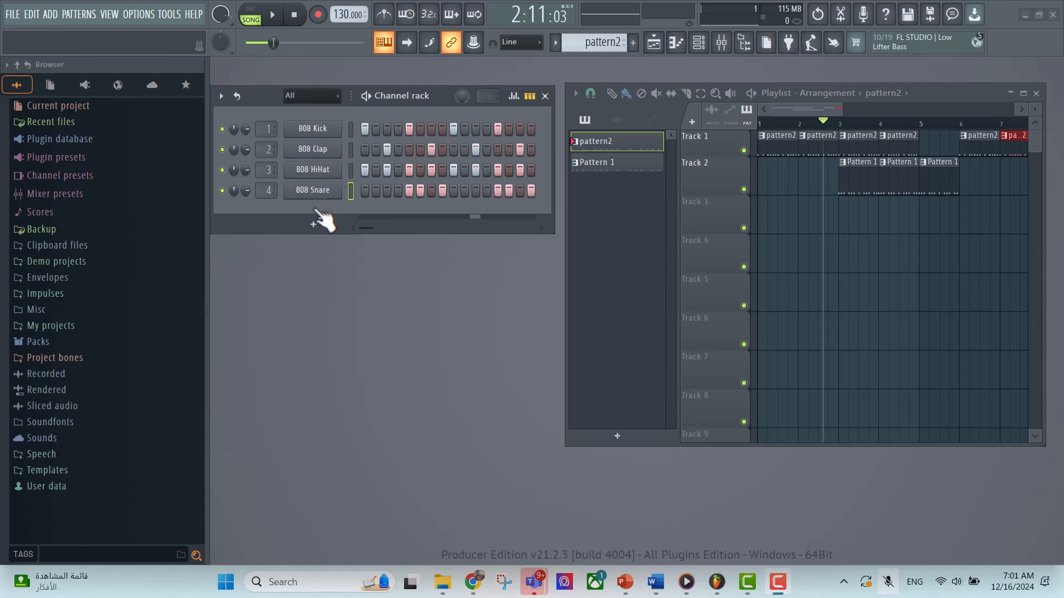
Step: Insert an empty Sampler channel above 808 HiHat and view the 808 Snare channel's sample settings
right_click(326, 169)
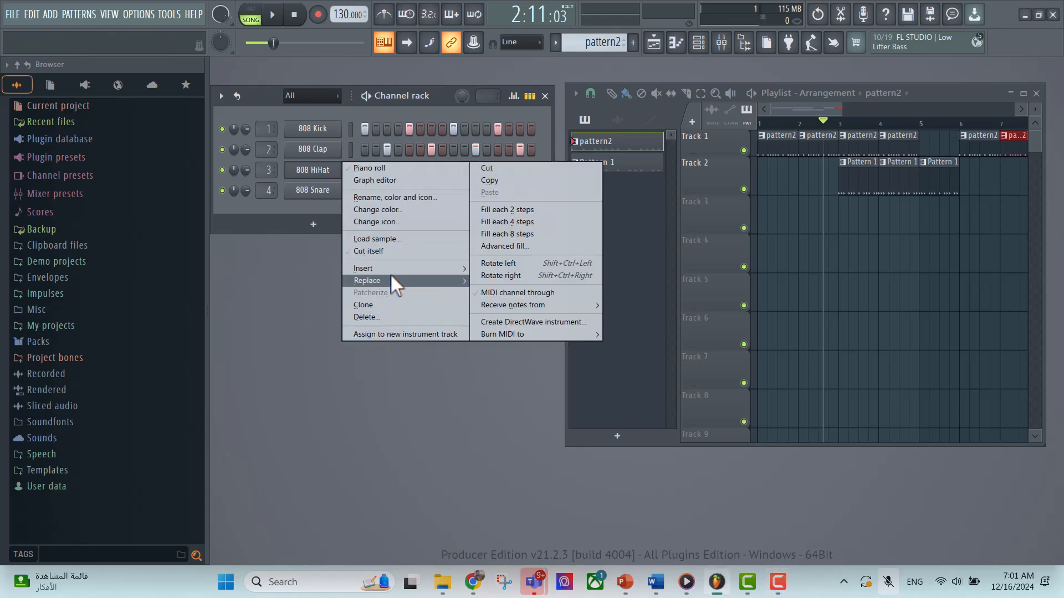
mouse_move(394, 268)
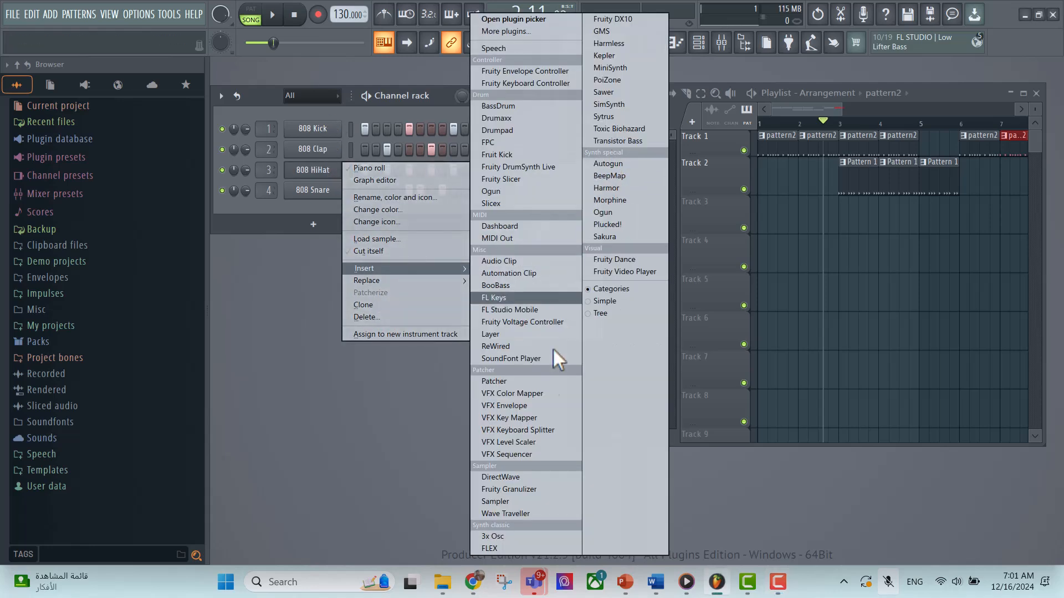
left_click(505, 501)
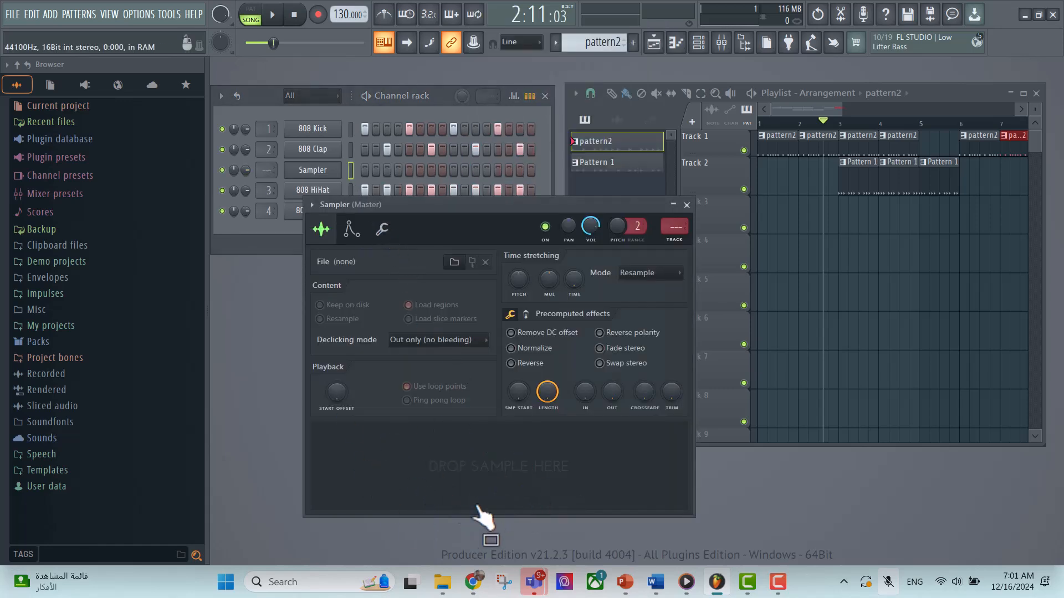
left_click(688, 204)
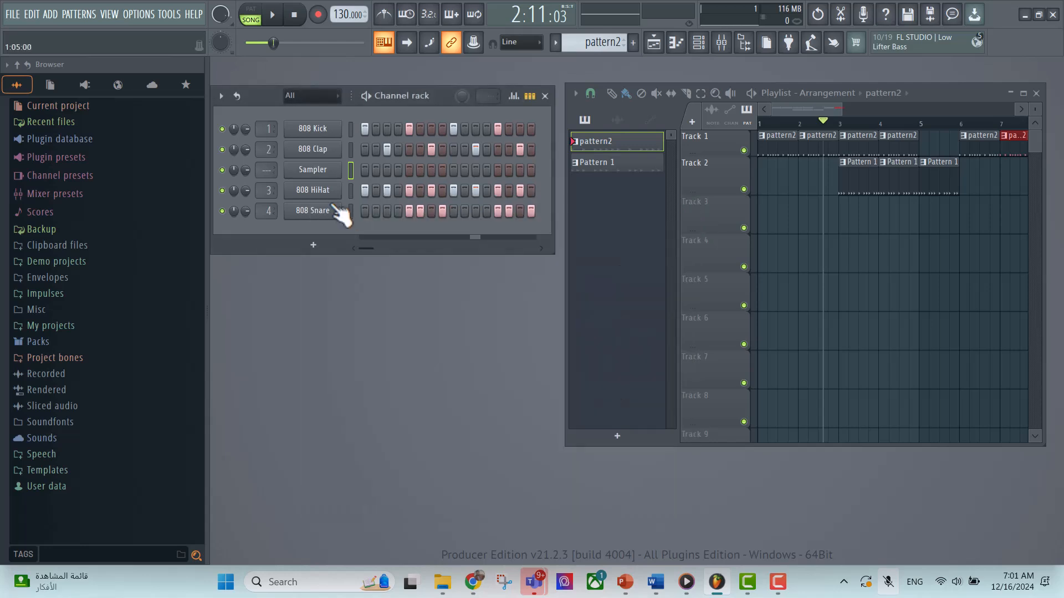
left_click(309, 211)
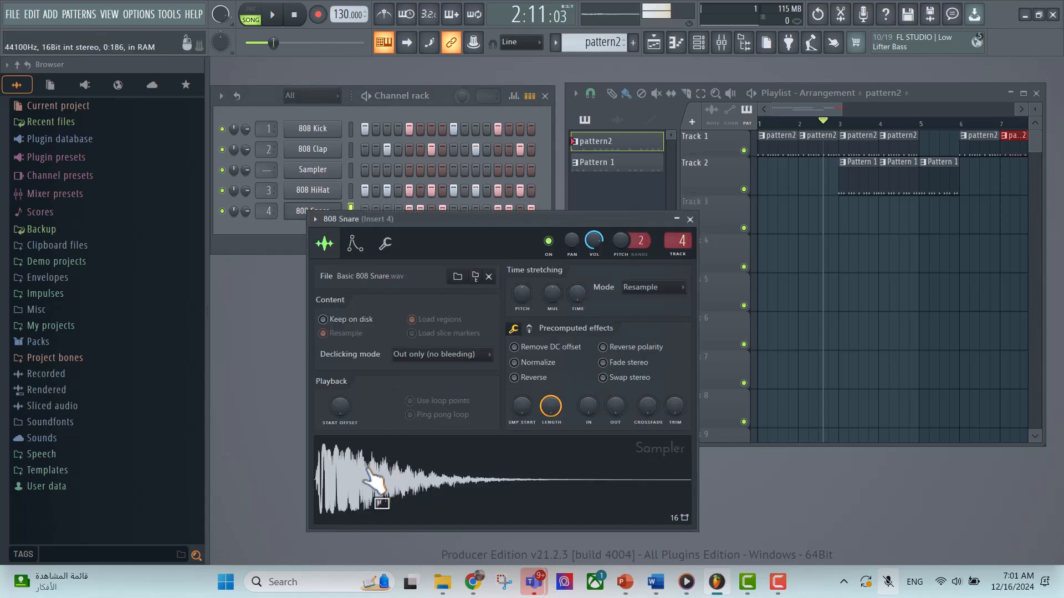
left_click(690, 220)
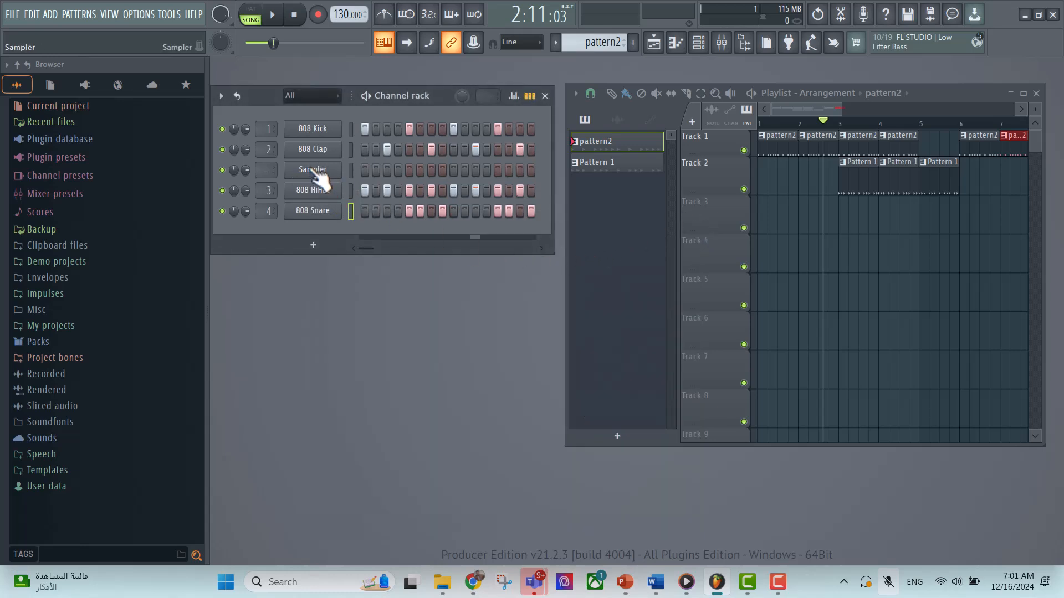
Step: Switch to File Explorer, create a folder named IUGSAMPLE inside the 020 resources folder and open it
left_click(440, 590)
left_click(518, 489)
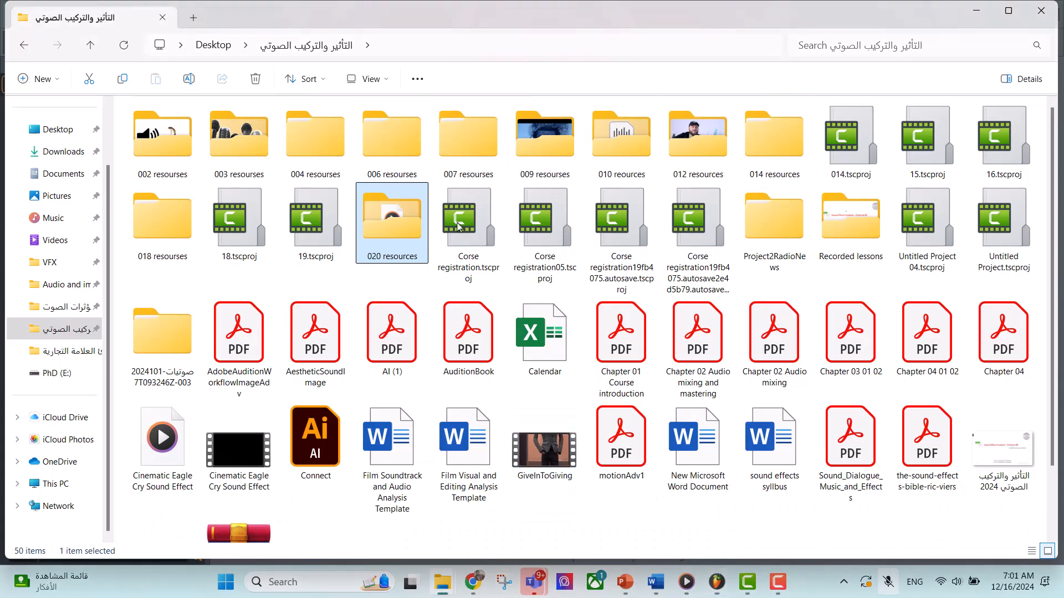
double_click(404, 228)
right_click(164, 202)
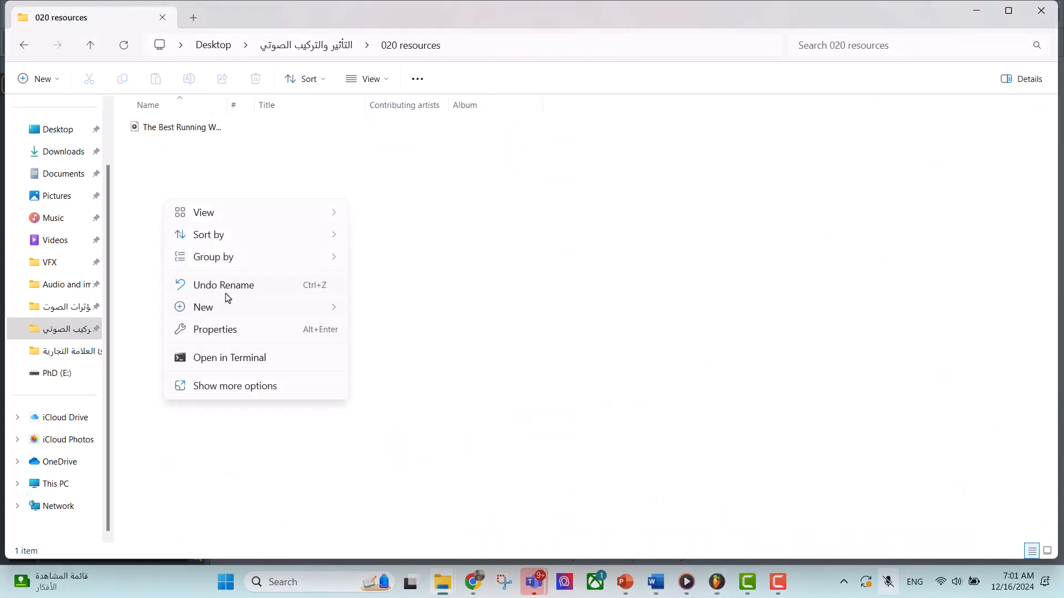
mouse_move(235, 316)
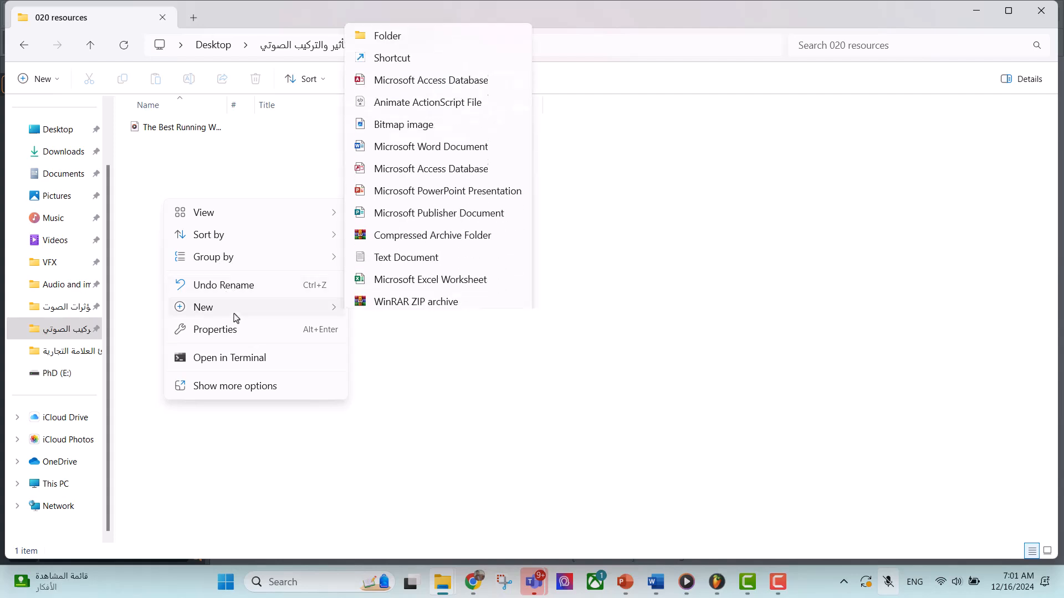
left_click(434, 22)
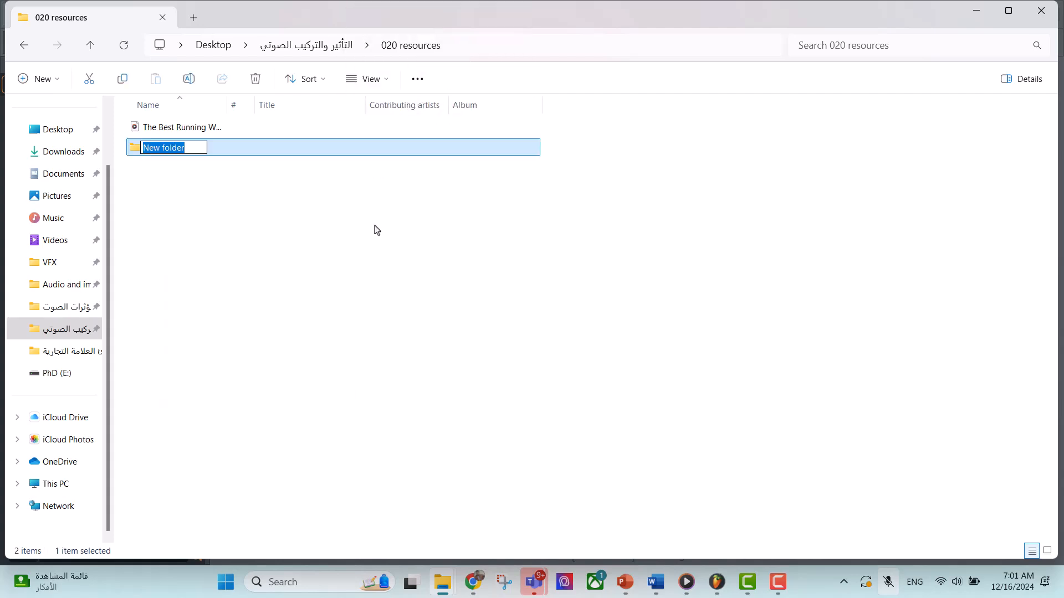
type("IUGSAMPLE")
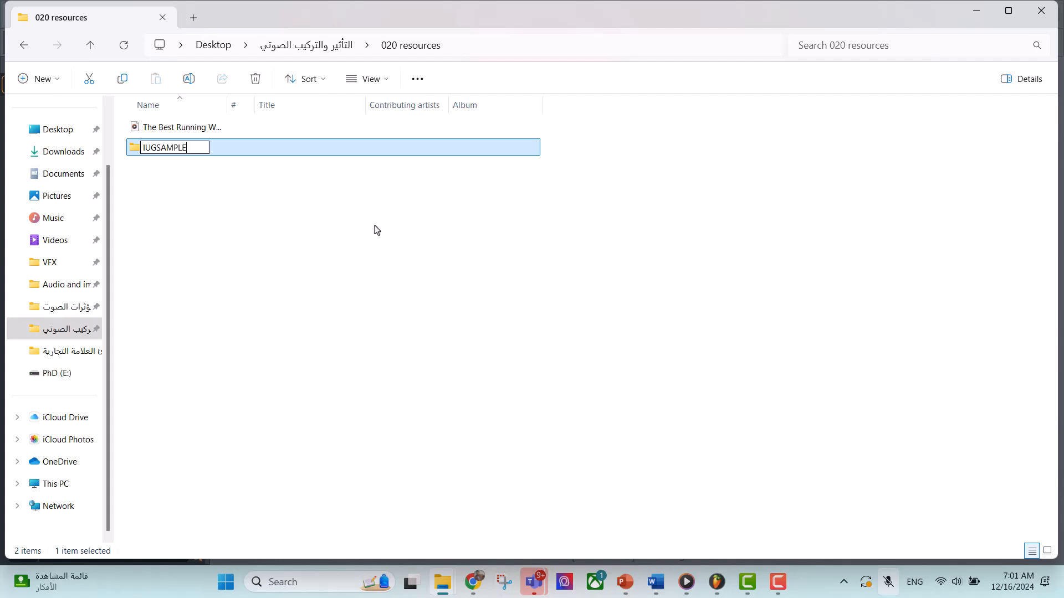
key("Return")
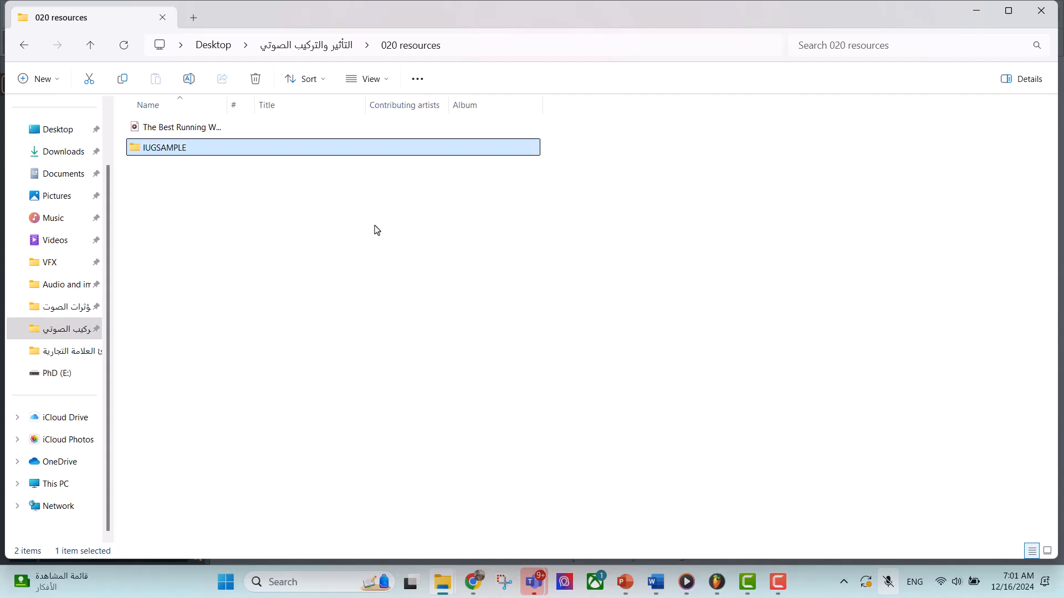
double_click(197, 131)
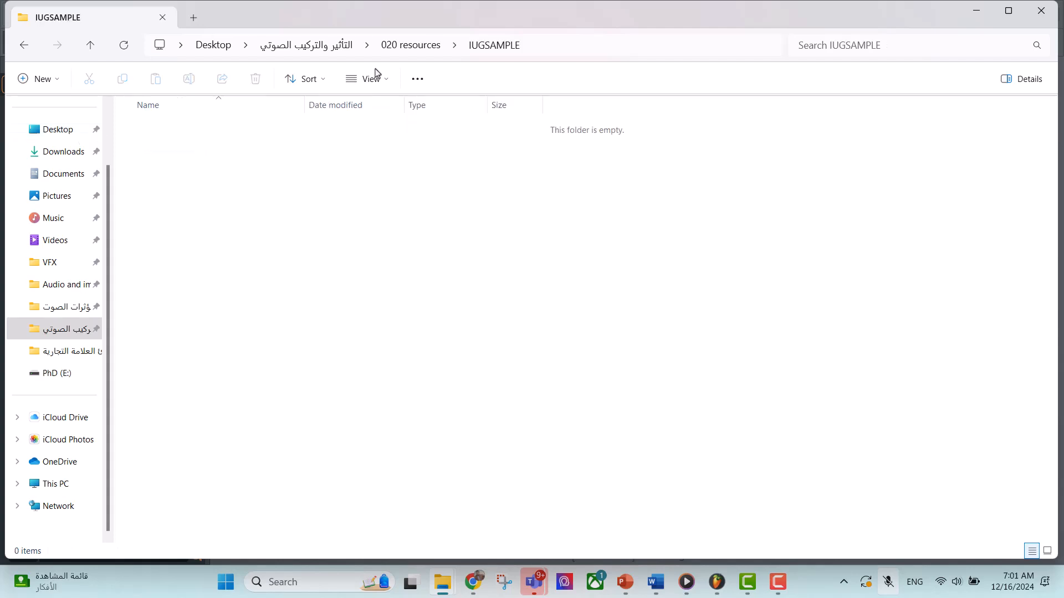
left_click(541, 48)
left_click(509, 247)
Step: Search for and launch Adobe Audition 2025
key("super")
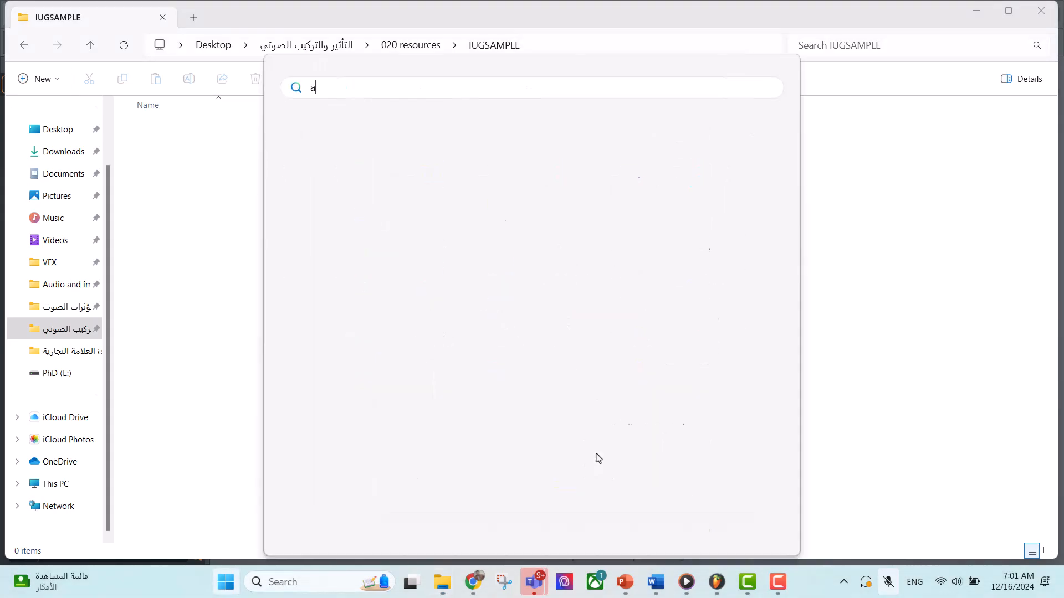
type("audi")
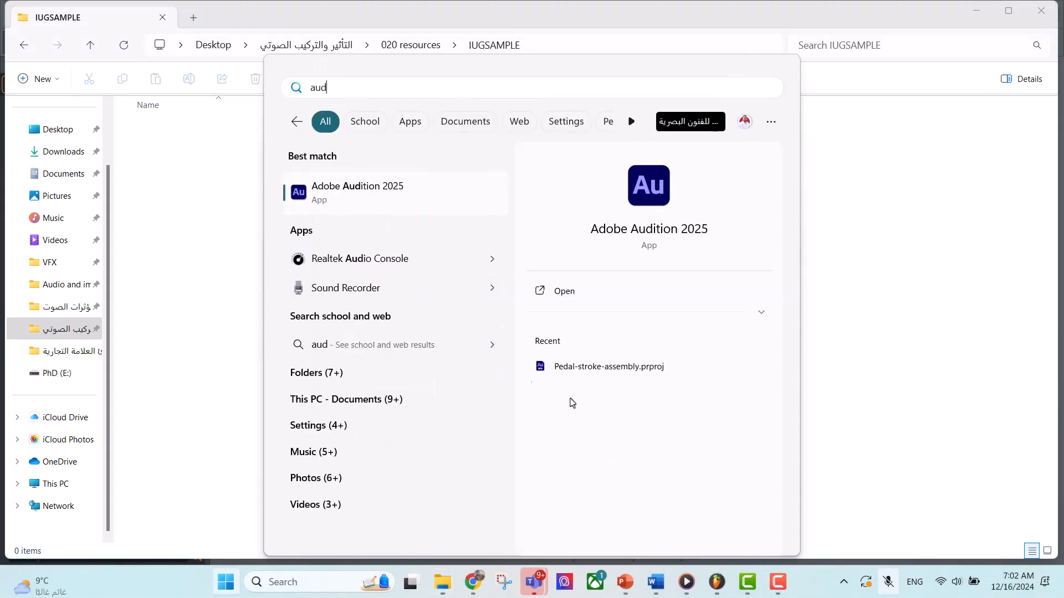
key("Return")
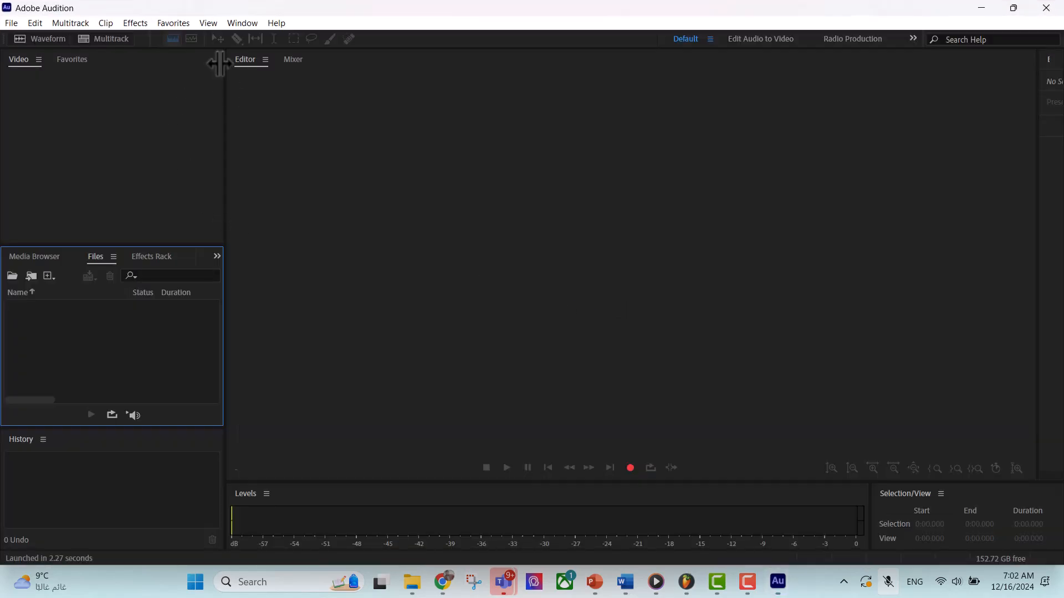
Step: Create a new mono audio file named IUG at 48000 Hz and 32-bit (float)
left_click(11, 23)
mouse_move(35, 39)
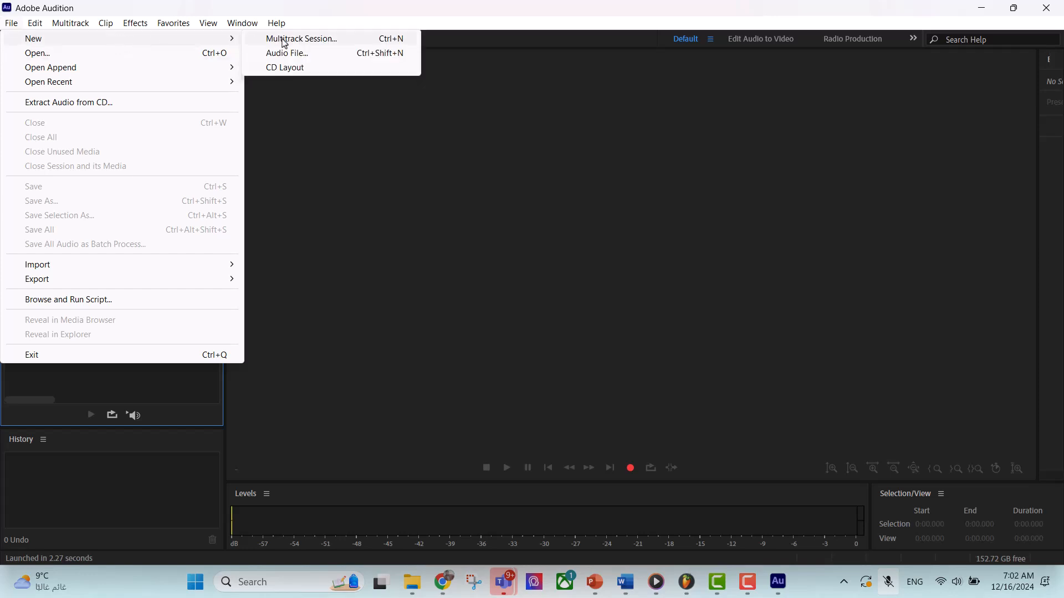
left_click(315, 59)
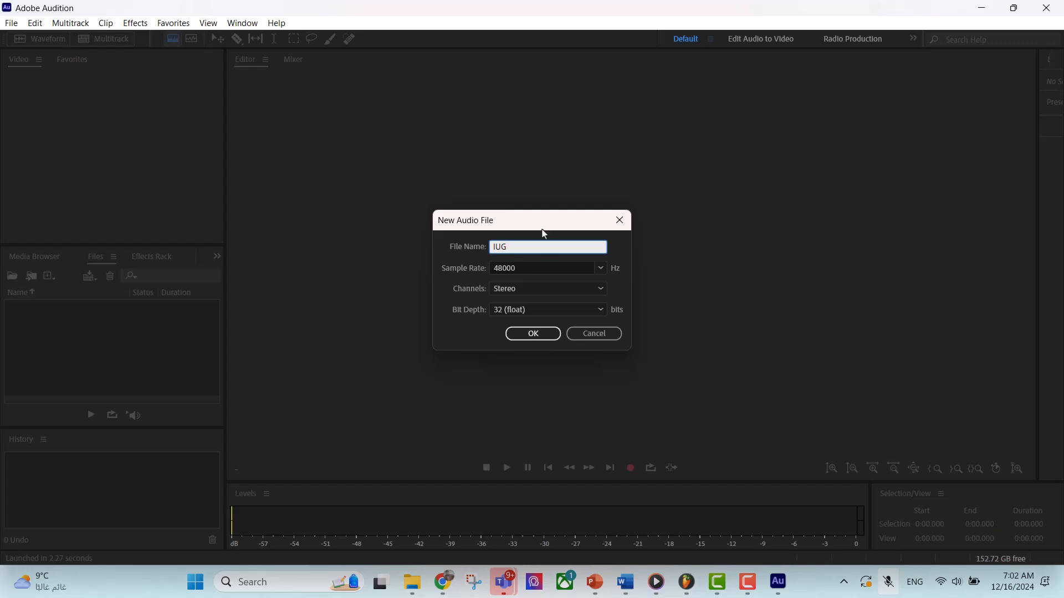
type("IUG")
left_click(529, 288)
left_click(527, 304)
left_click(533, 333)
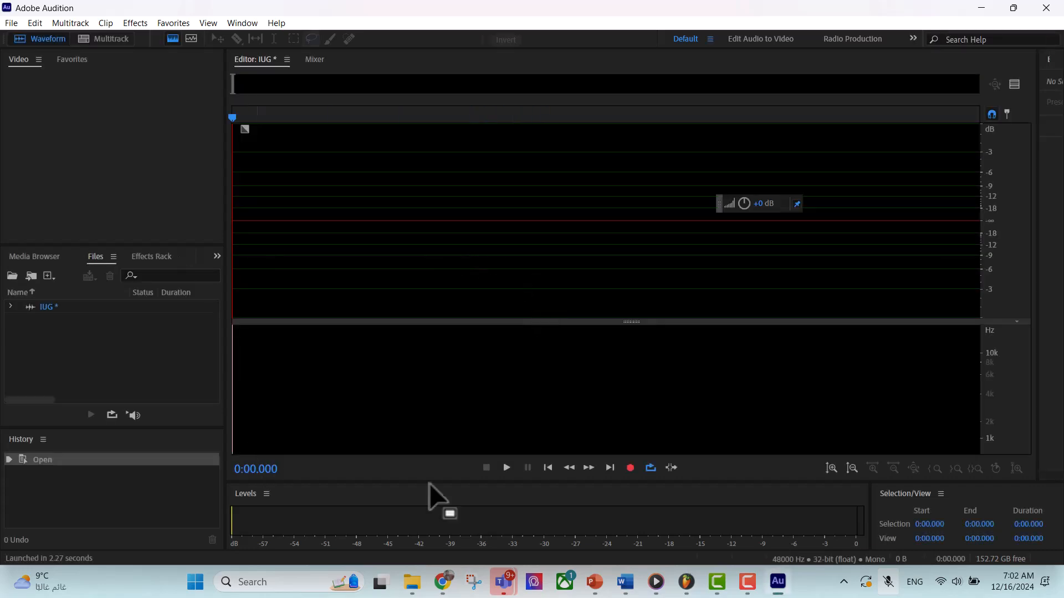
Step: Record a voice take of about 2.6 seconds into IUG and play back its silent part from about 1.2 s
left_click(631, 469)
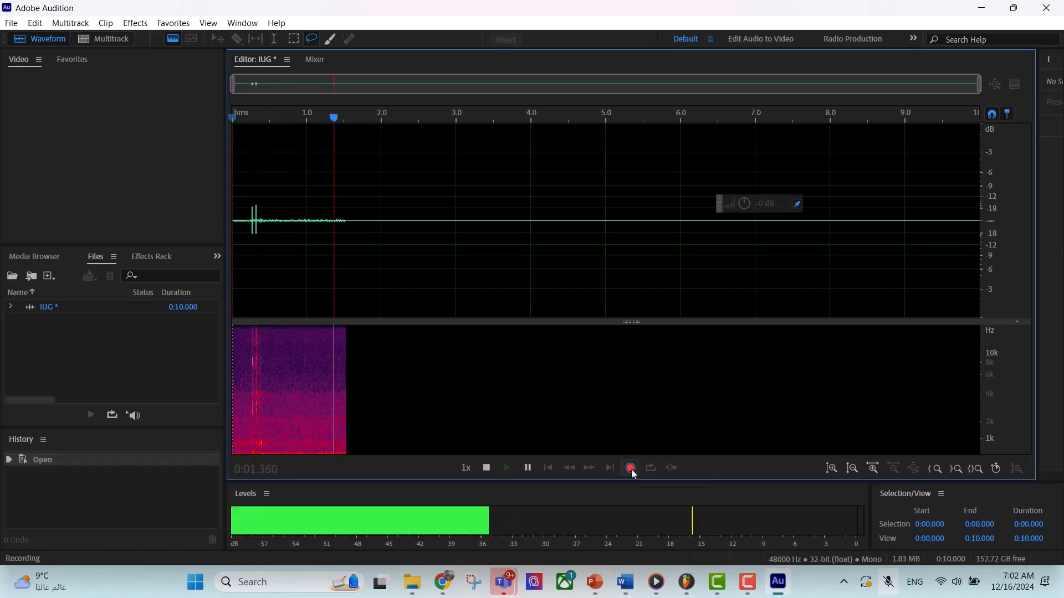
left_click(632, 469)
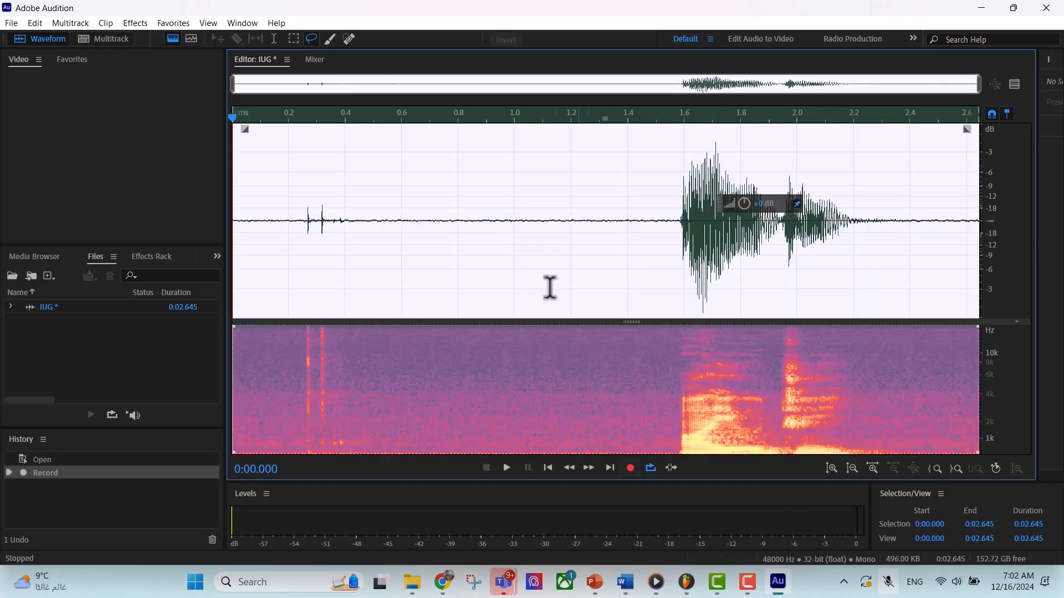
left_click(559, 221)
left_click(573, 219)
key("space")
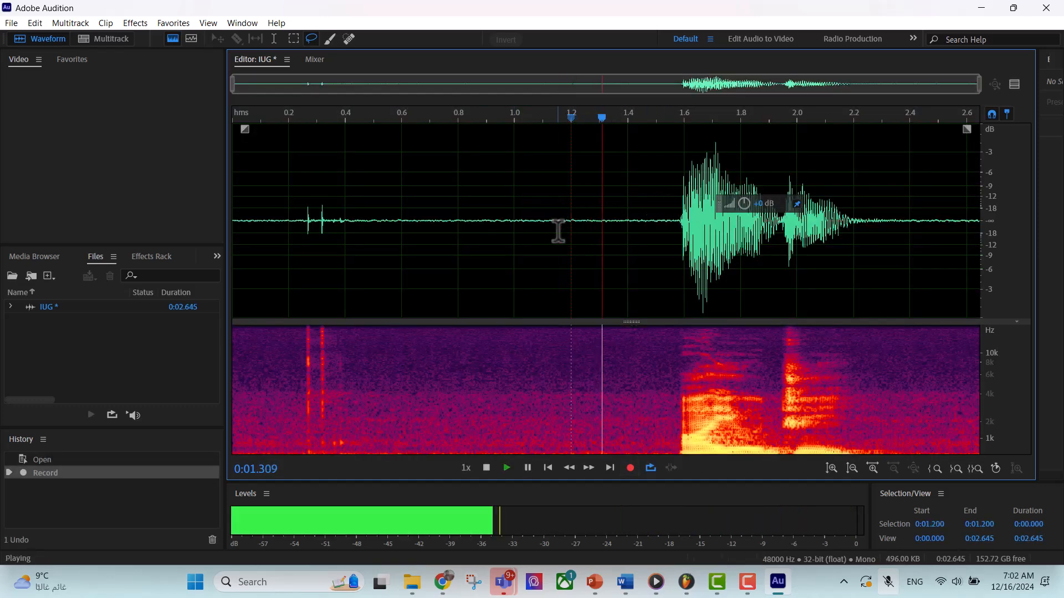
key("space")
Step: Capture a noise print from the silent stretch between about 0.43 and 1.55 s, before the voice
left_click_drag(671, 220, 355, 244)
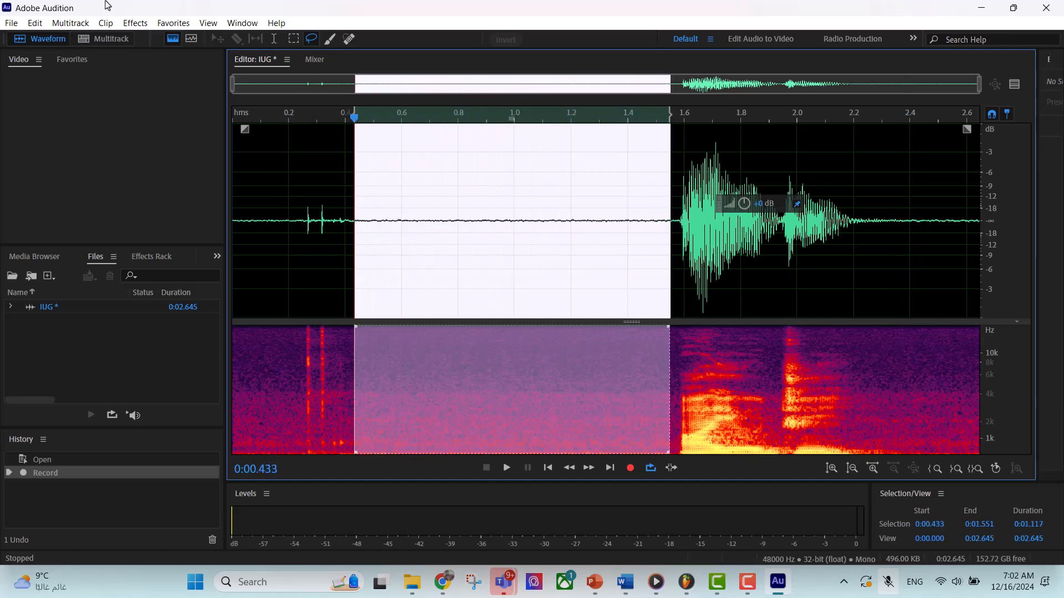
left_click(136, 23)
mouse_move(203, 264)
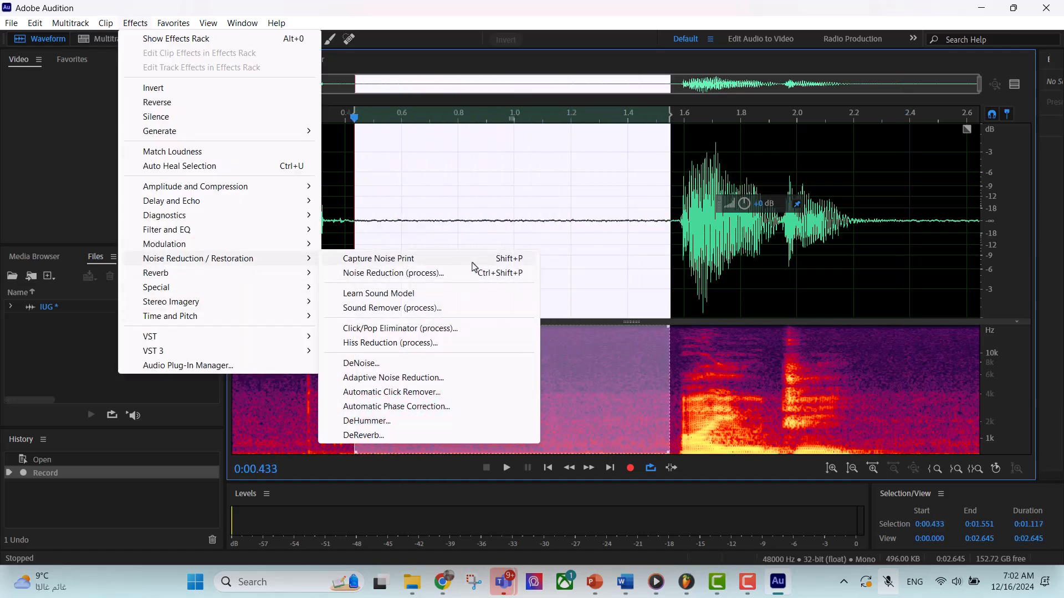
left_click(474, 260)
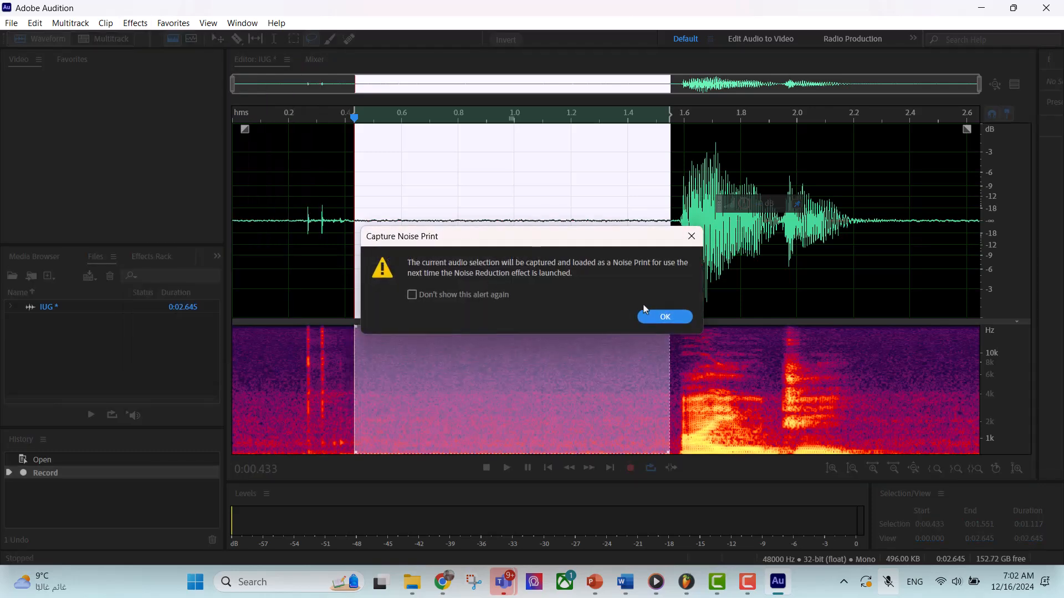
left_click(664, 313)
Step: Select the whole recording and apply the Noise Reduction process to it
double_click(769, 233)
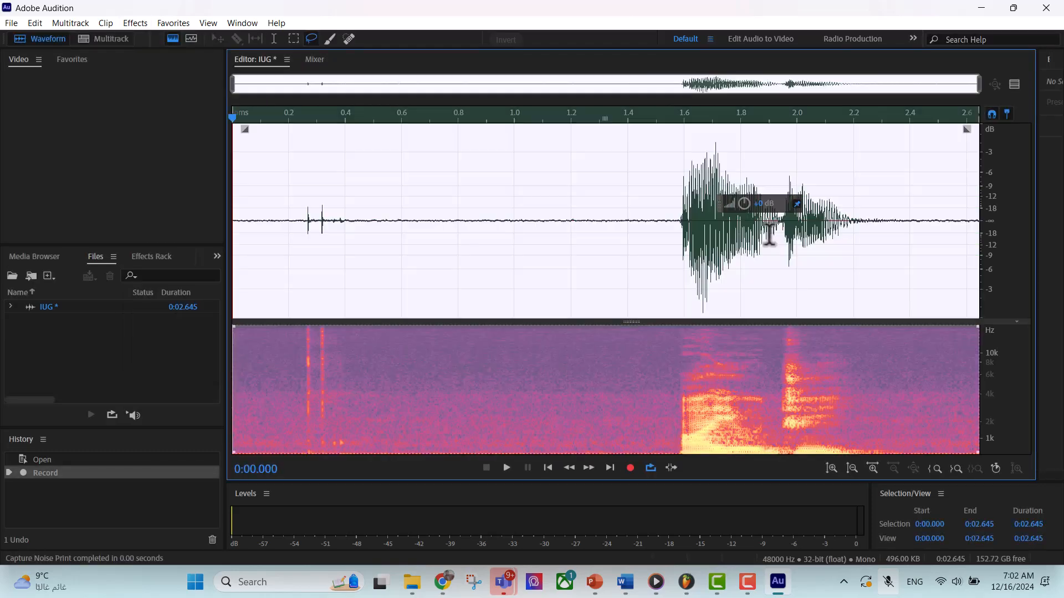
left_click(81, 24)
mouse_move(130, 26)
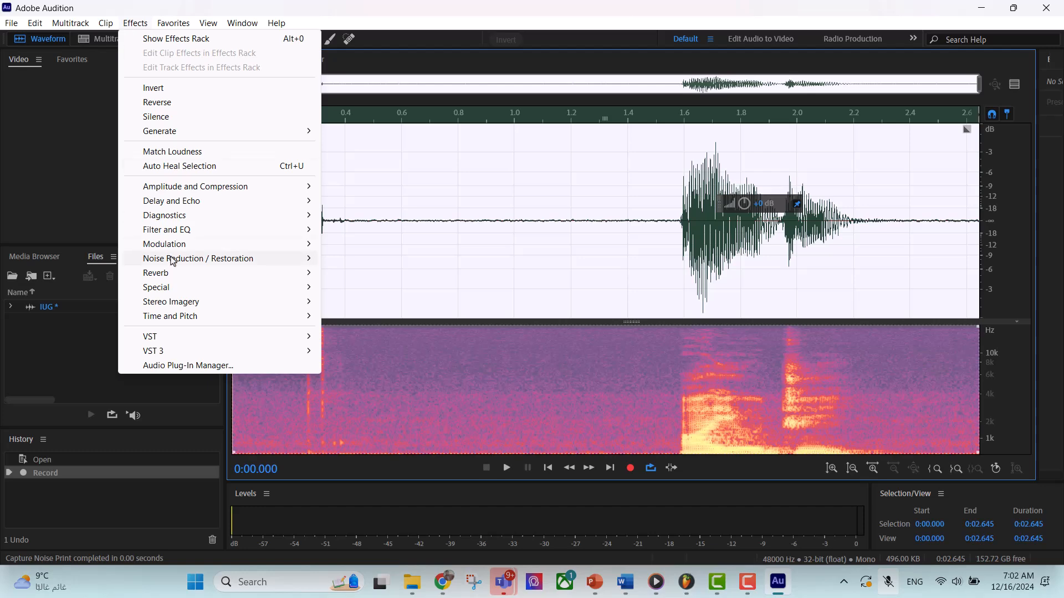
mouse_move(210, 258)
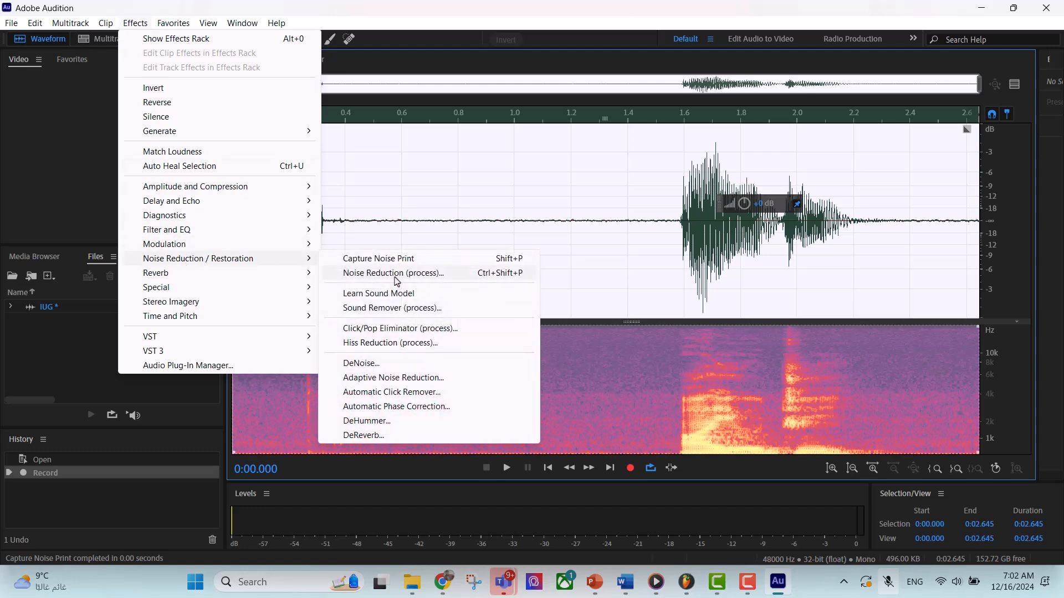
left_click(396, 274)
left_click(659, 485)
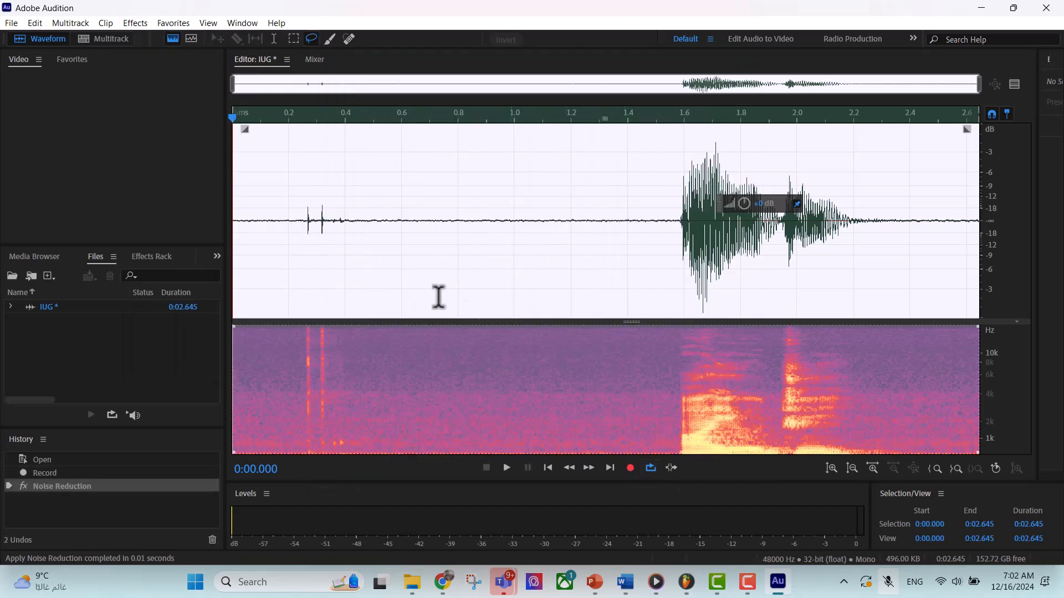
Step: Play the noise-reduced recording from about 0.94 s to check the remaining background noise
left_click(380, 253)
left_click(498, 236)
key("space")
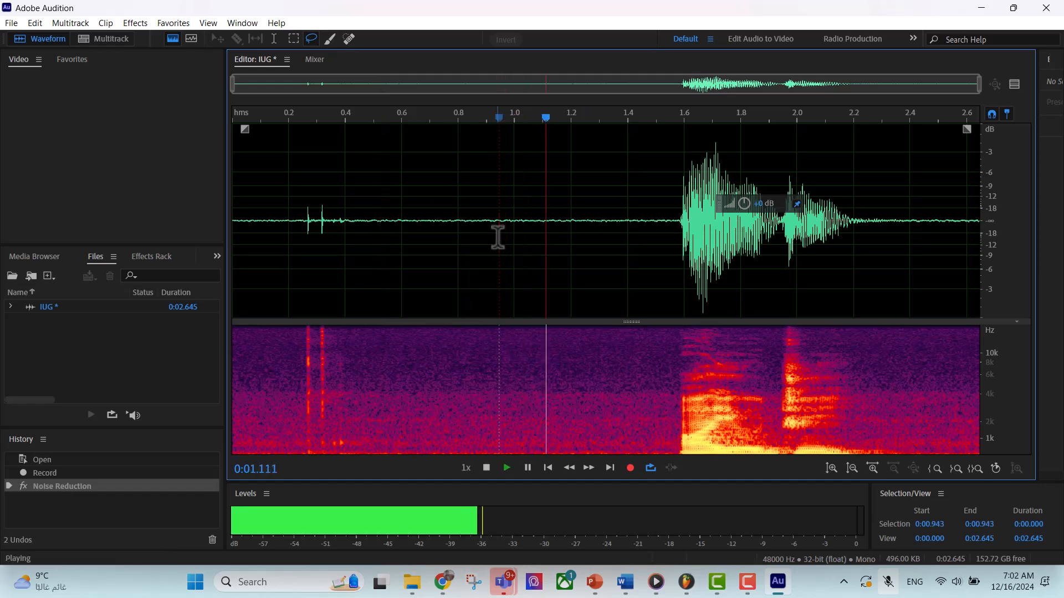
key("space")
Step: Capture a new noise print from the silent stretch between about 0.4 and 1.29 s
left_click_drag(597, 220, 345, 233)
left_click(133, 23)
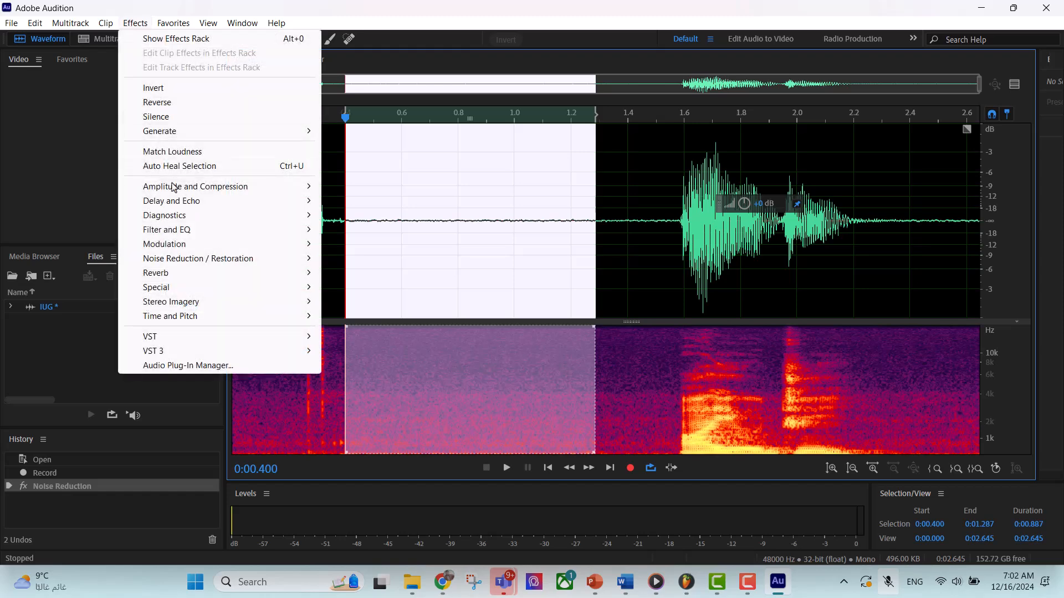
mouse_move(222, 259)
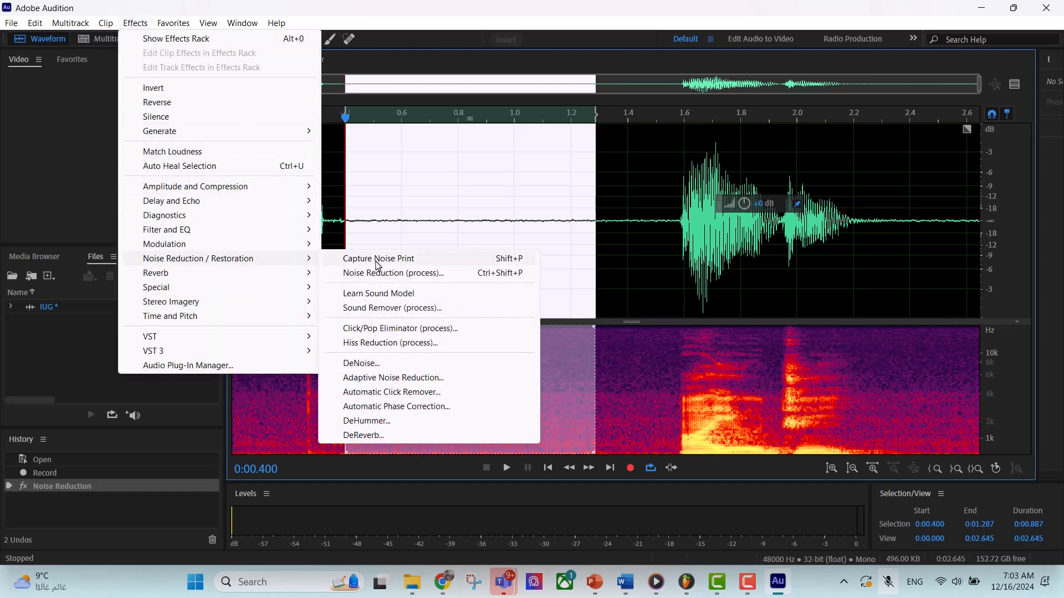
left_click(376, 260)
left_click(665, 318)
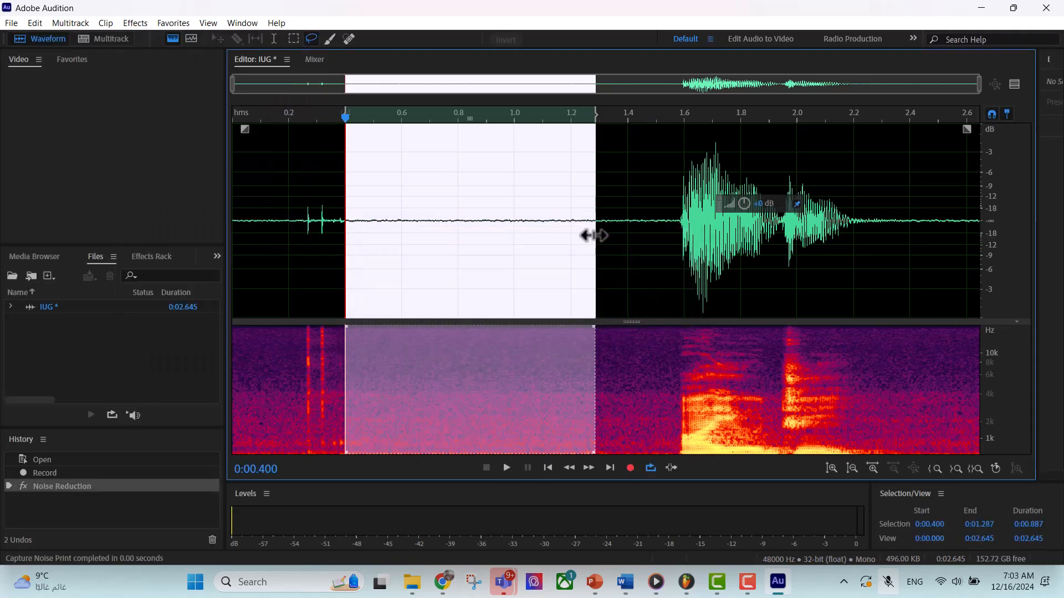
Step: Select the whole recording, open the Noise Reduction process with the new noise print and preview the result
key("ctrl+a")
left_click(135, 22)
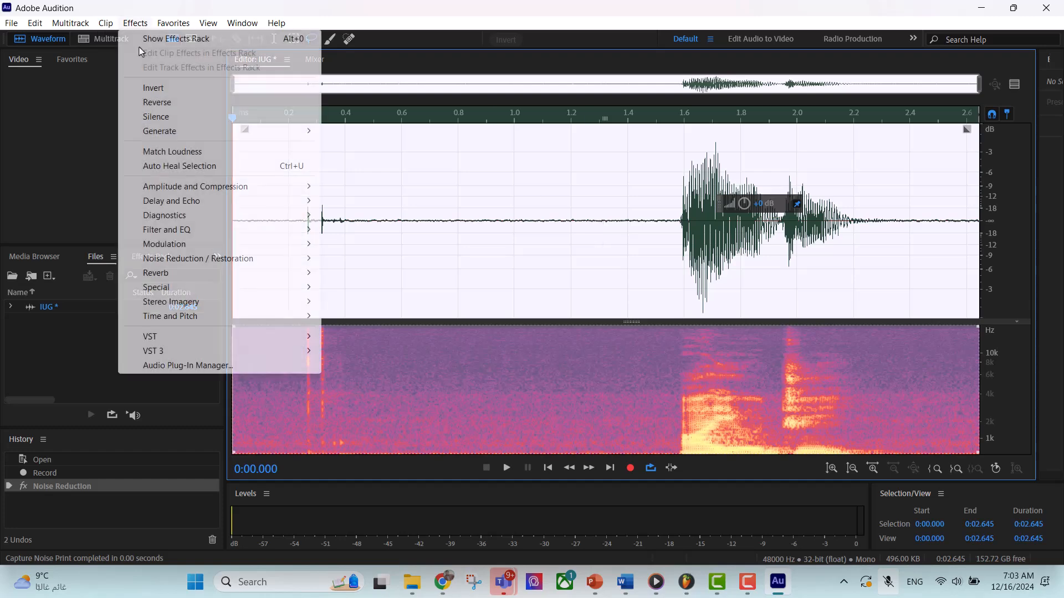
mouse_move(188, 258)
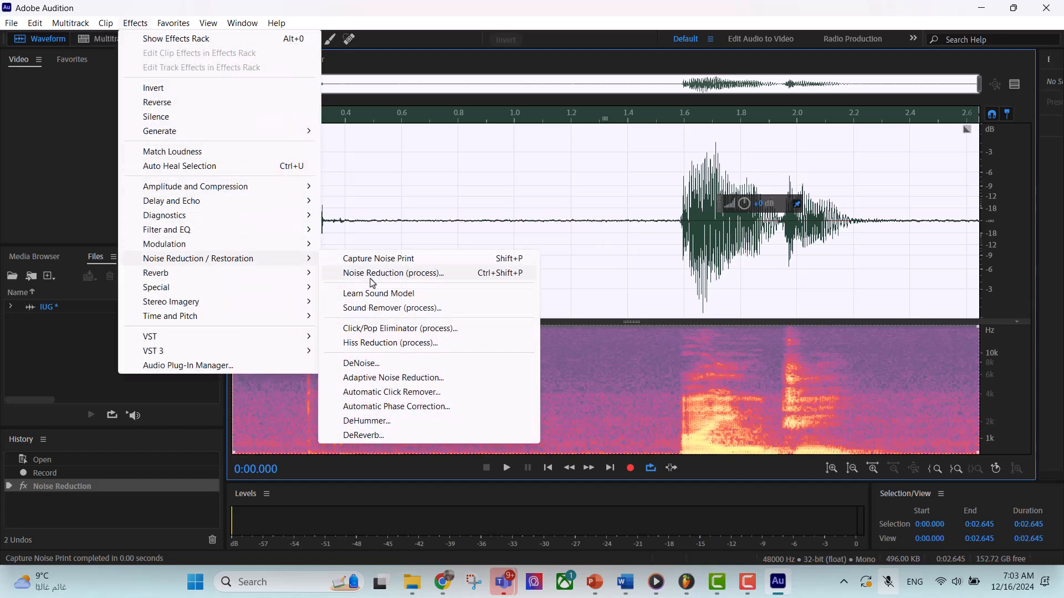
left_click(386, 273)
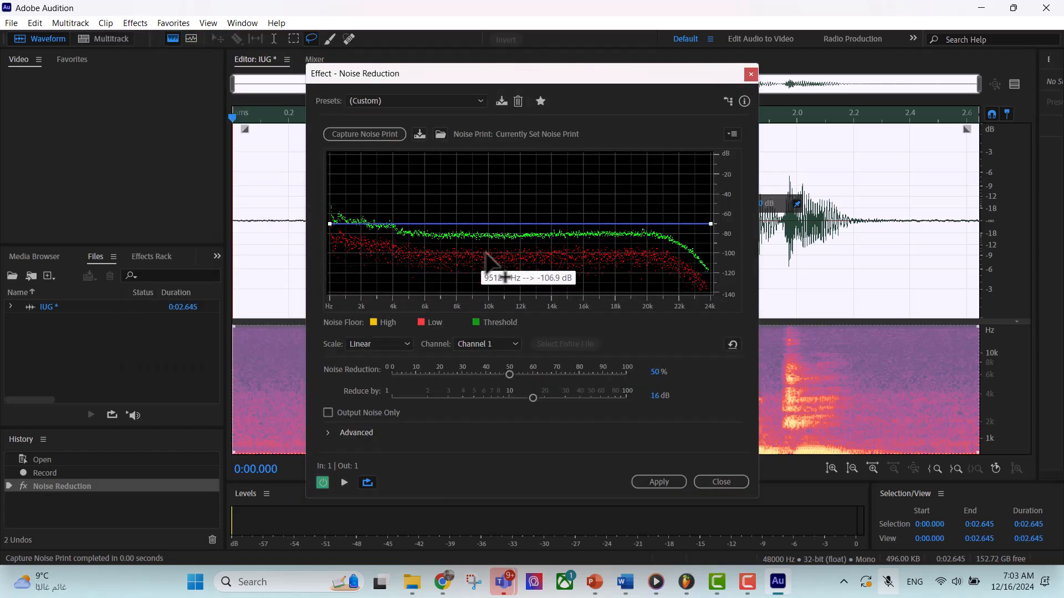
left_click(344, 483)
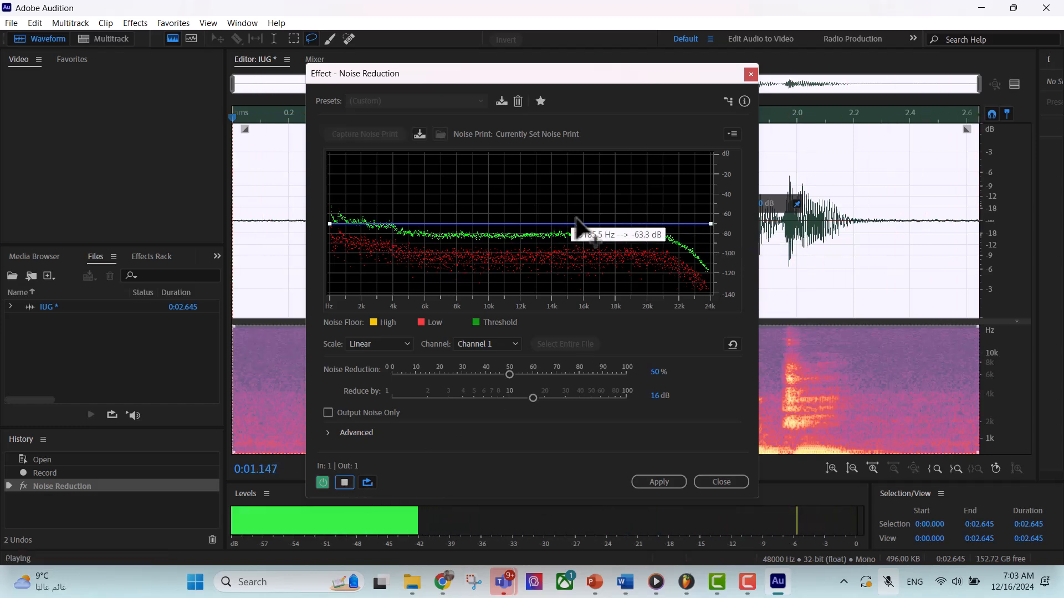
Step: Lower the noise reduction curve's high-frequency end to about -97 dB, raise its low-frequency end to the maximum, and apply the effect
left_click_drag(711, 224, 711, 251)
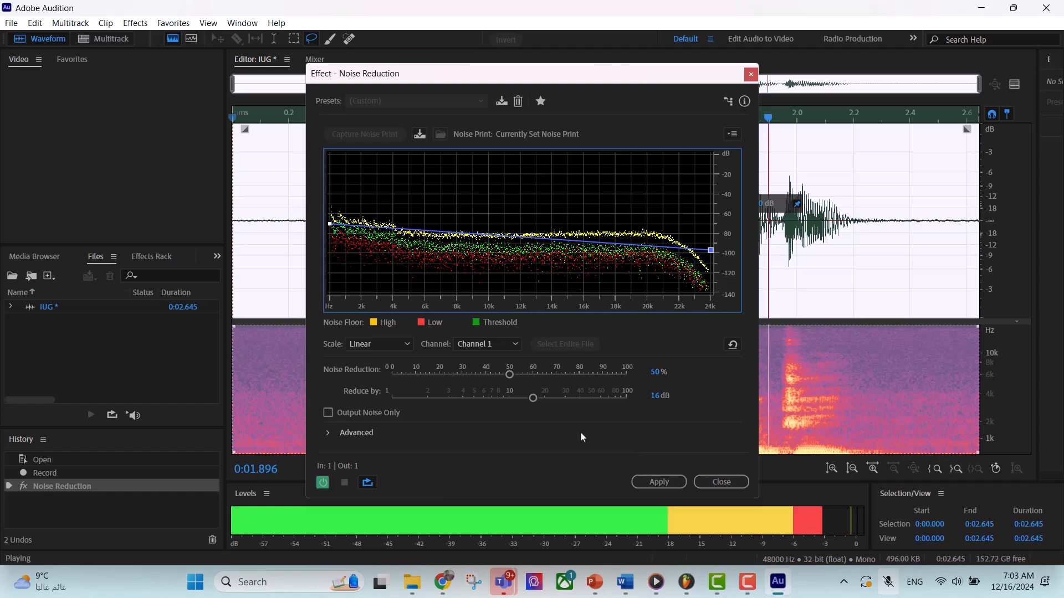
left_click_drag(330, 224, 351, 176)
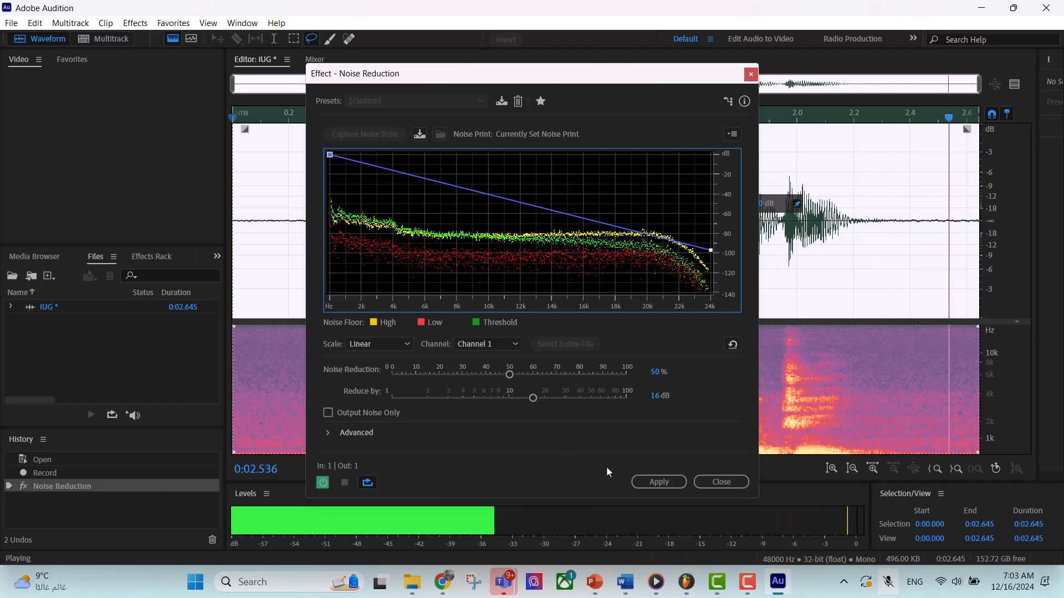
left_click(659, 482)
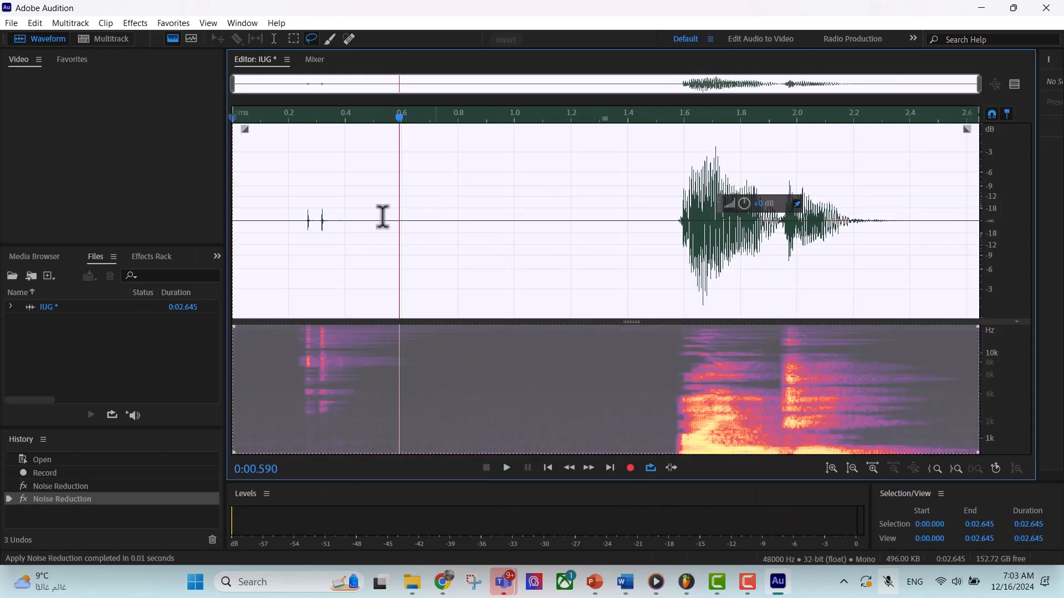
Step: Delete the section before the voice, from the start to about 1.57 s
left_click_drag(433, 215, 289, 217)
left_click_drag(672, 222, 194, 222)
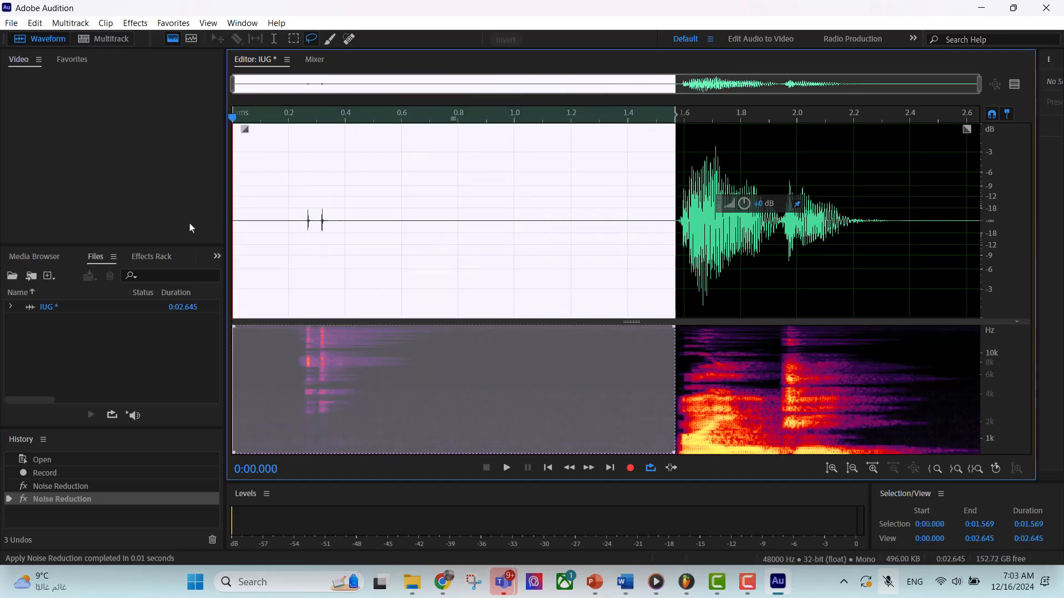
key("Delete")
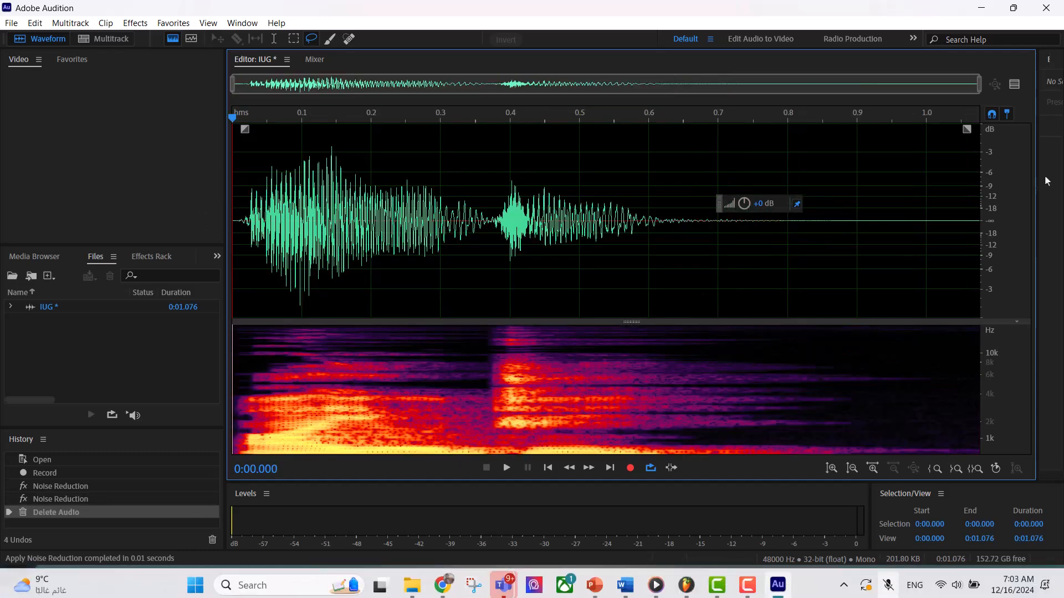
Step: Delete the silent tail after about 0.66 s and play the trimmed voice sample
left_click_drag(691, 224, 1013, 224)
key("Delete")
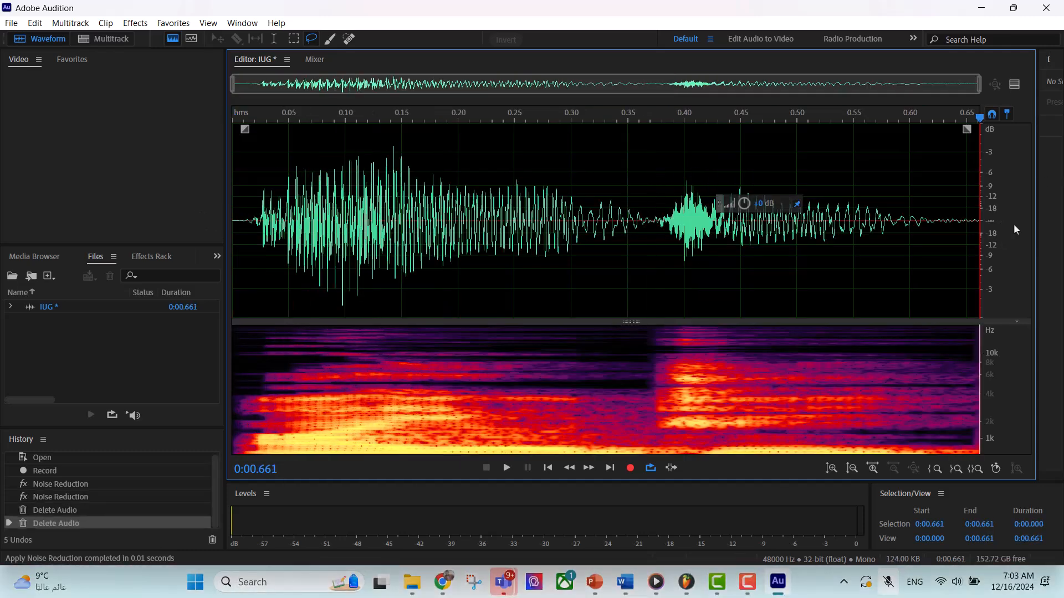
key("space")
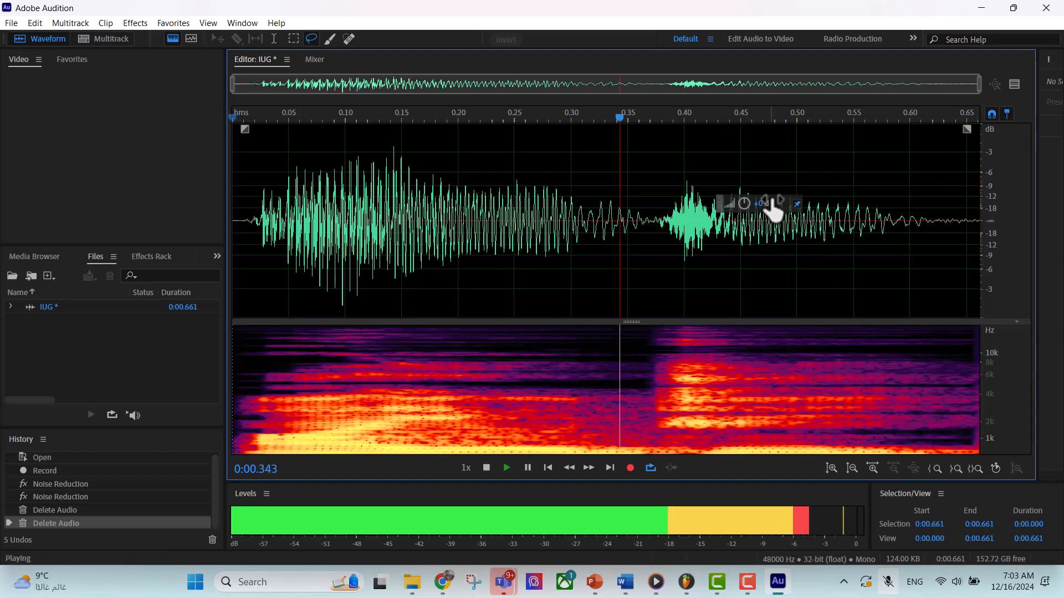
key("space")
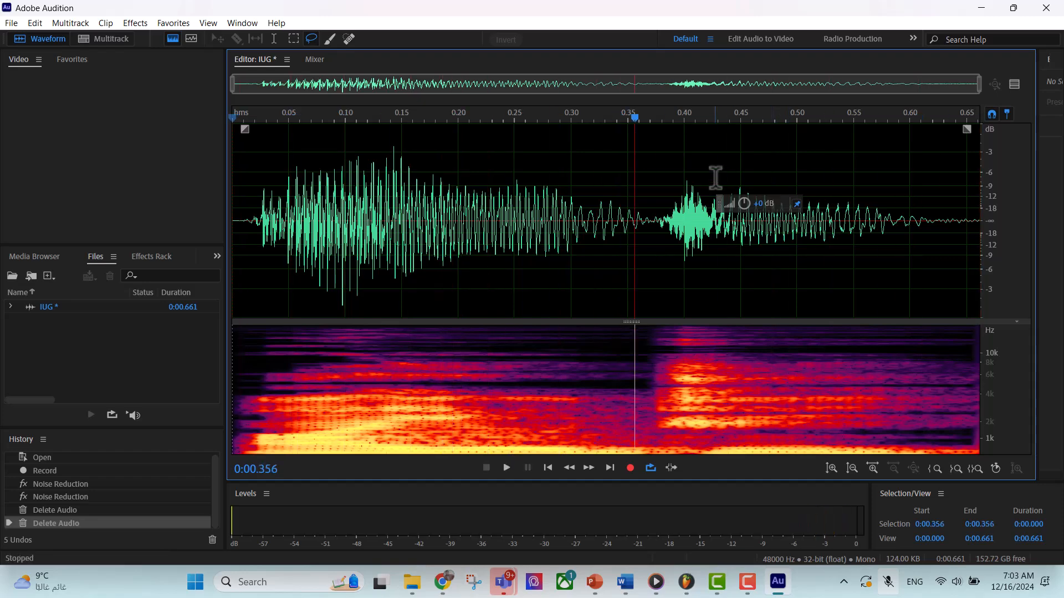
Step: Save the cleaned recording as IUG.wav in Wave PCM format in the IUGSAMPLE folder inside the desktop's 020 resources folder
left_click(46, 307)
key("ctrl+shift+s")
left_click(635, 228)
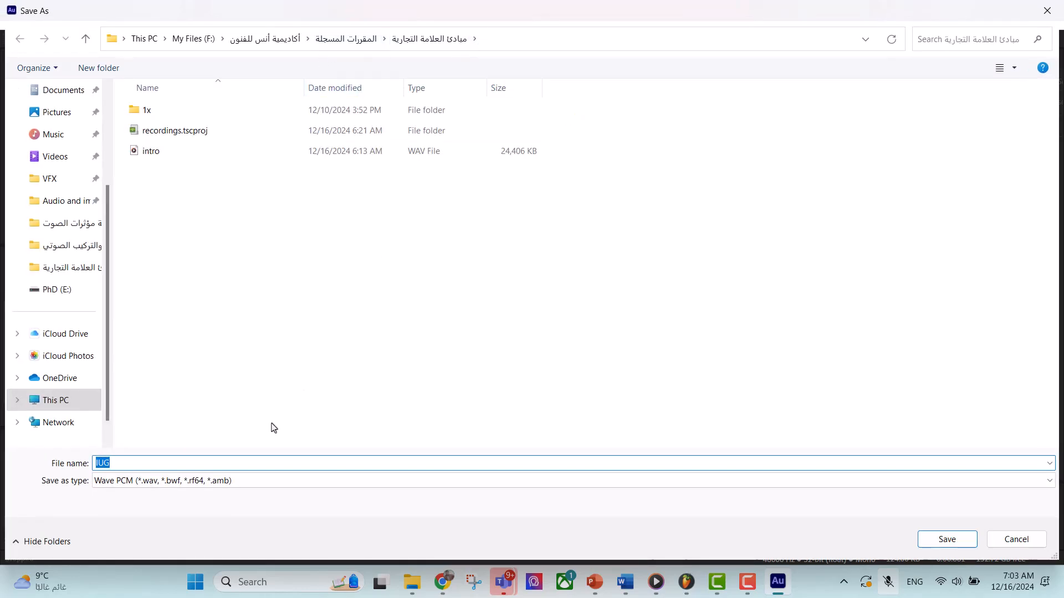
type("C:\\Users\\Pc\\Desktop\\020\\التأثير والتركيب الصوتي resources\\IUGSAMPLE")
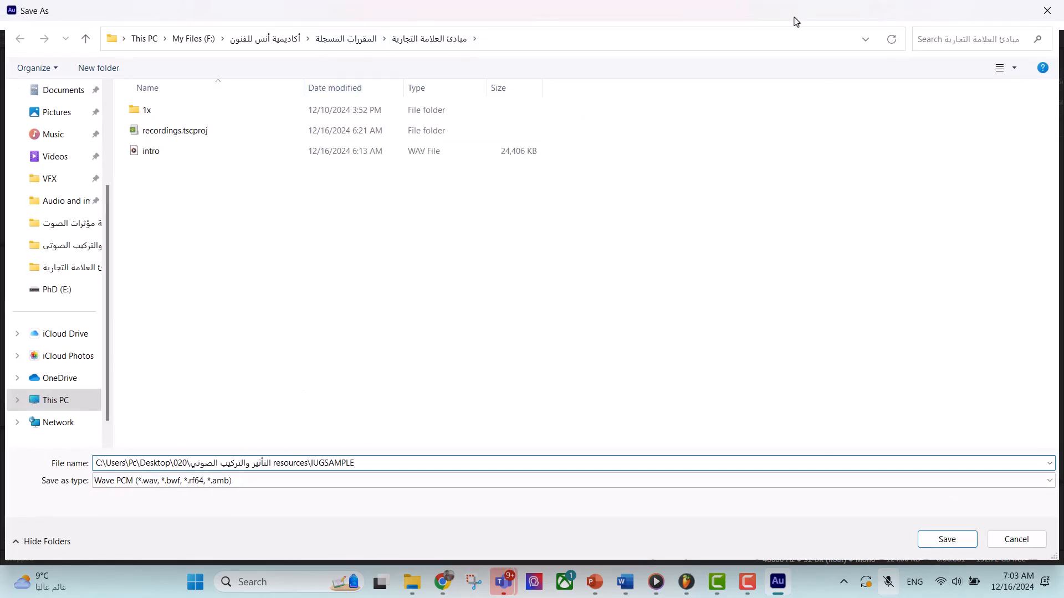
double_click(552, 18)
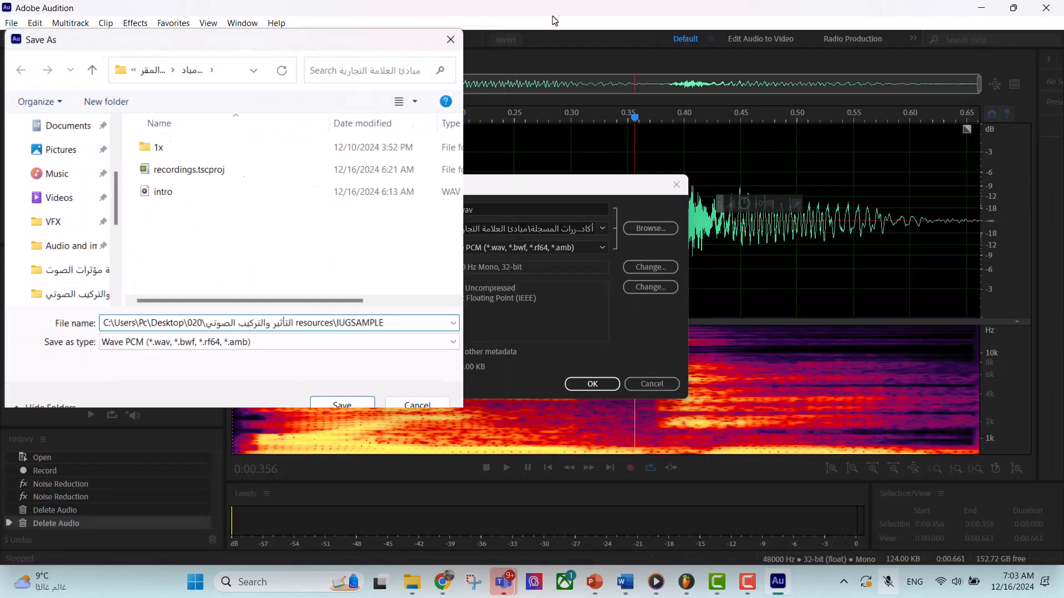
left_click(322, 385)
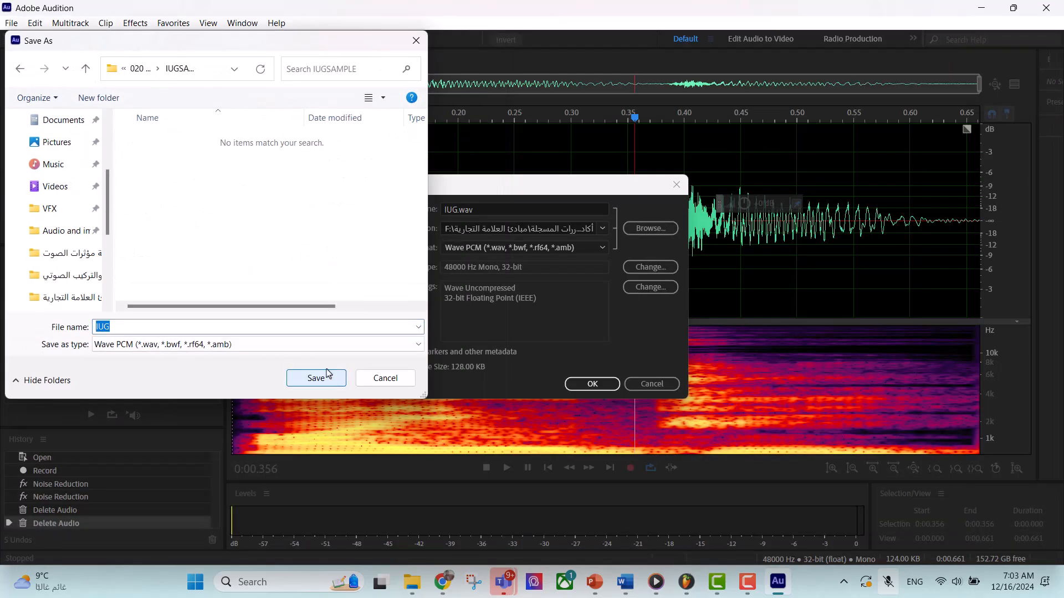
left_click(323, 382)
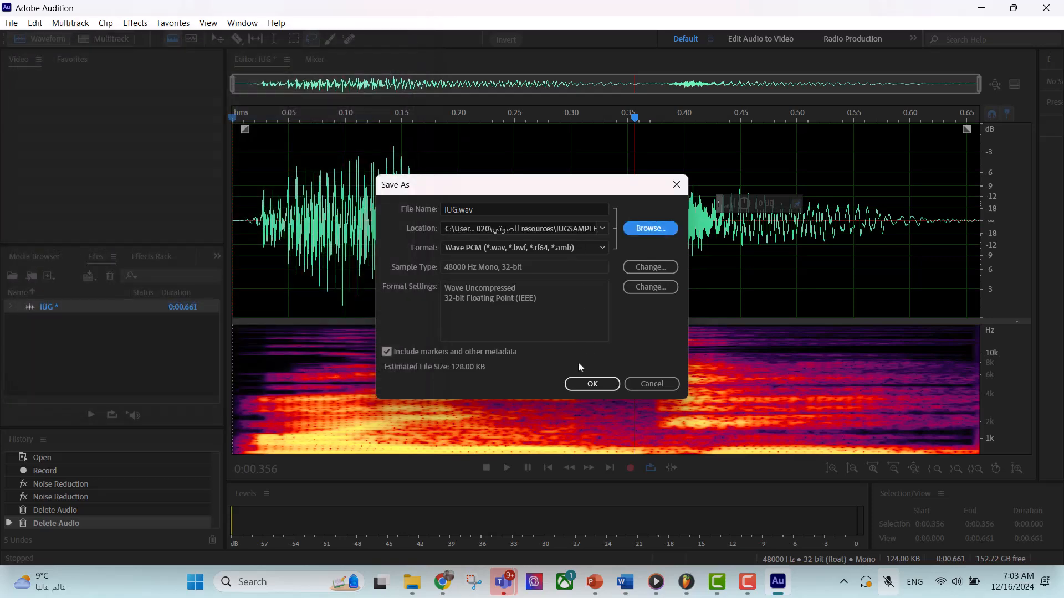
left_click(591, 383)
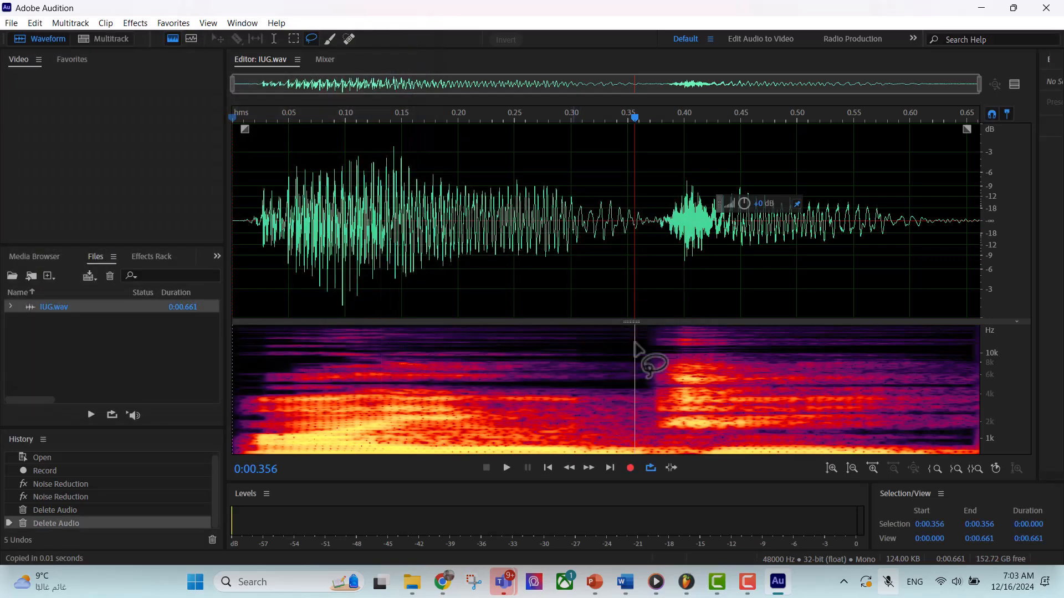
Step: Close Adobe Audition, locate the saved IUG file in the IUGSAMPLE folder and switch to FL Studio
left_click(1045, 10)
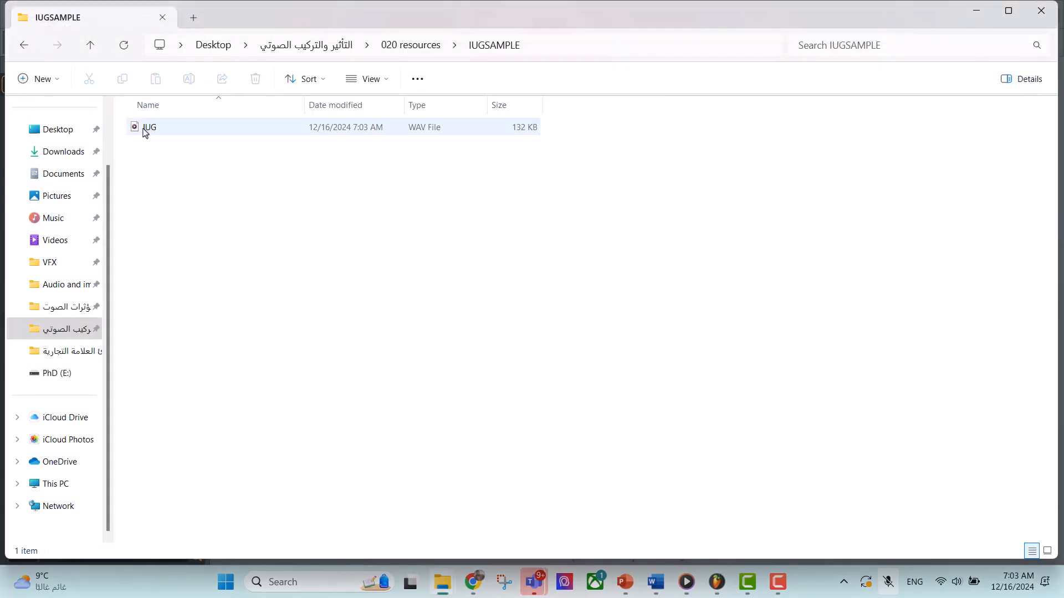
left_click(180, 131)
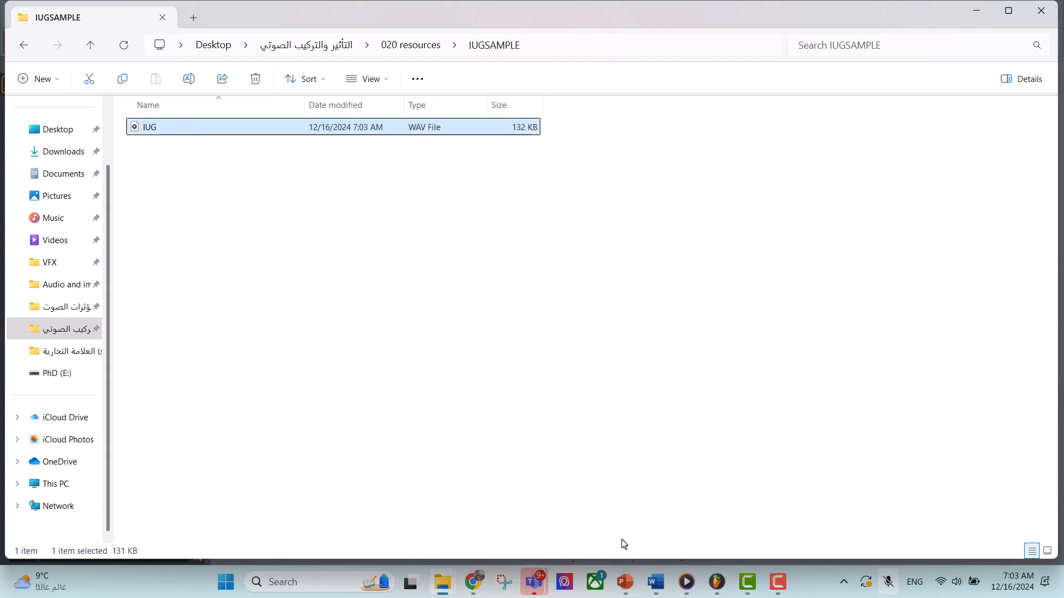
left_click(717, 582)
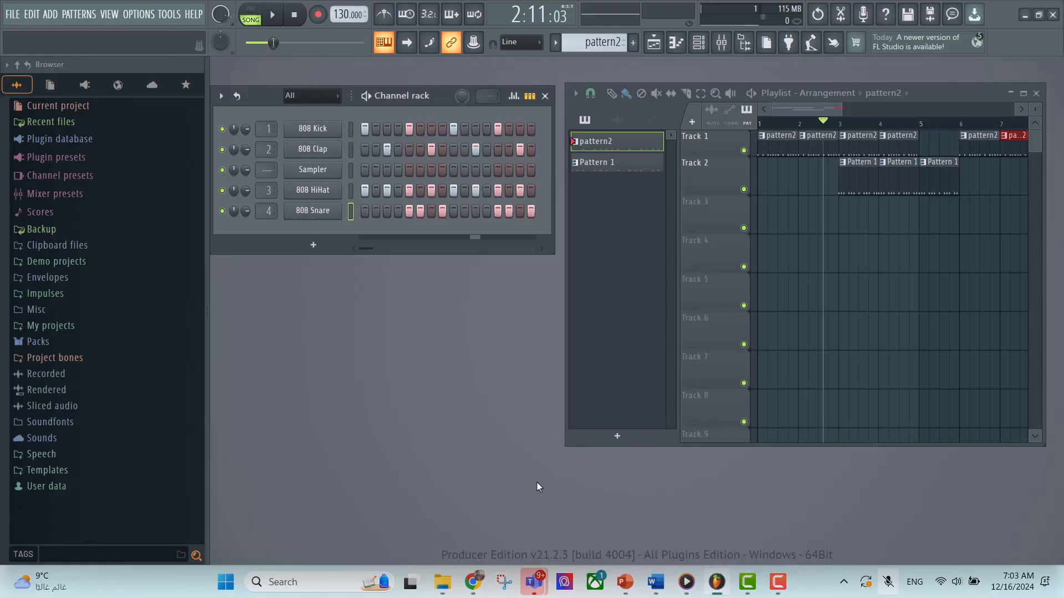
Step: Load IUG.wav from the IUGSAMPLE folder into the empty Sampler channel and close the channel's settings
left_click(309, 177)
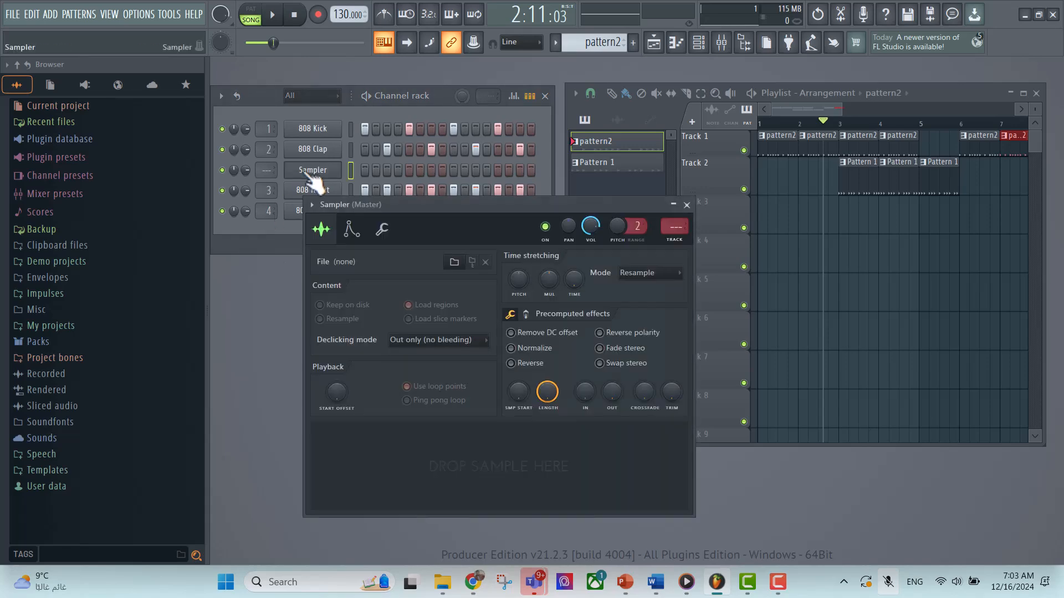
left_click(455, 262)
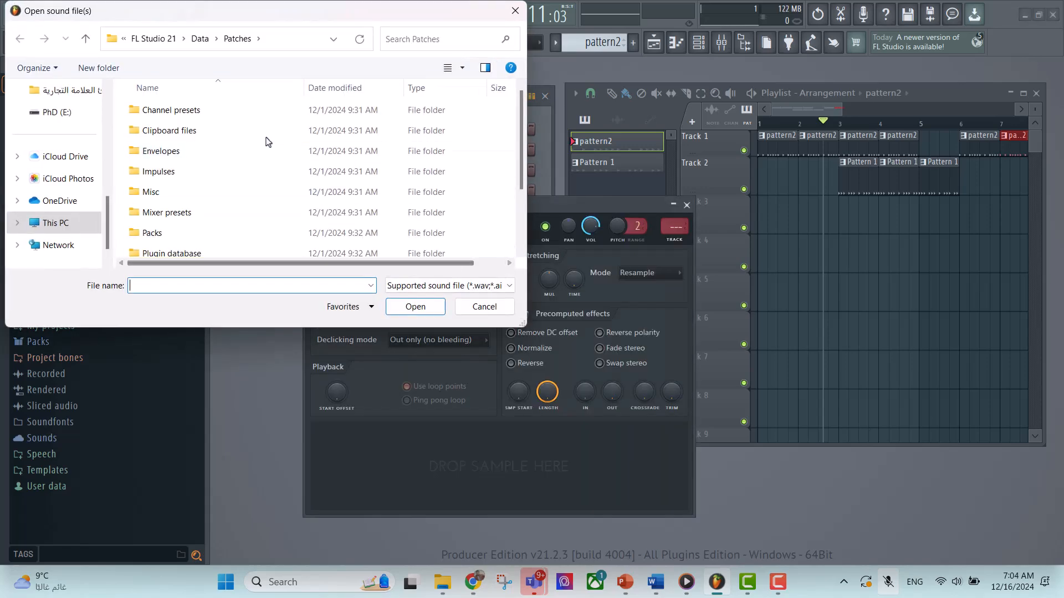
key("ctrl+v")
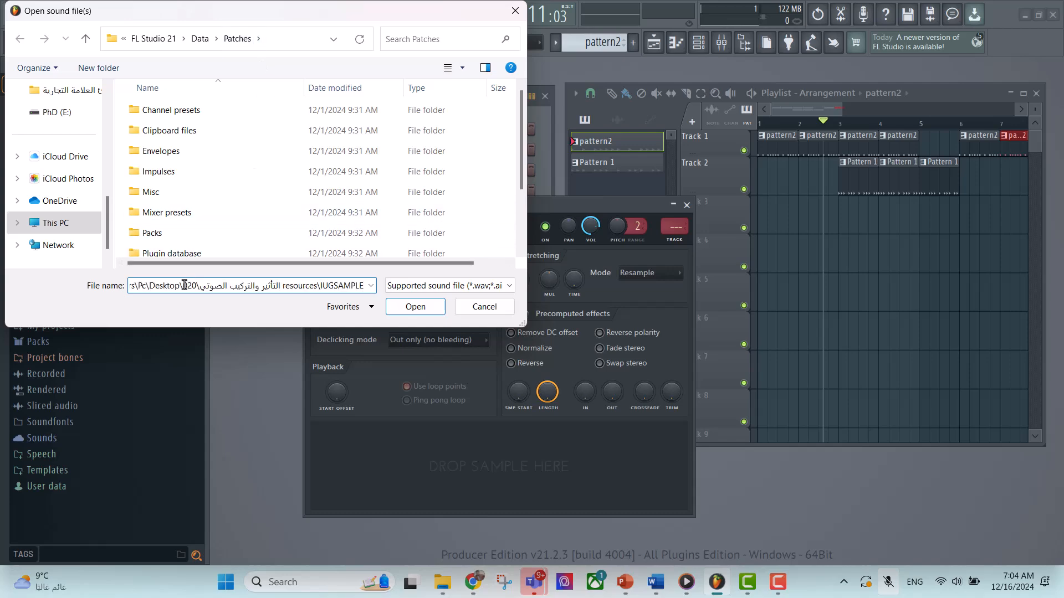
key("Return")
double_click(141, 111)
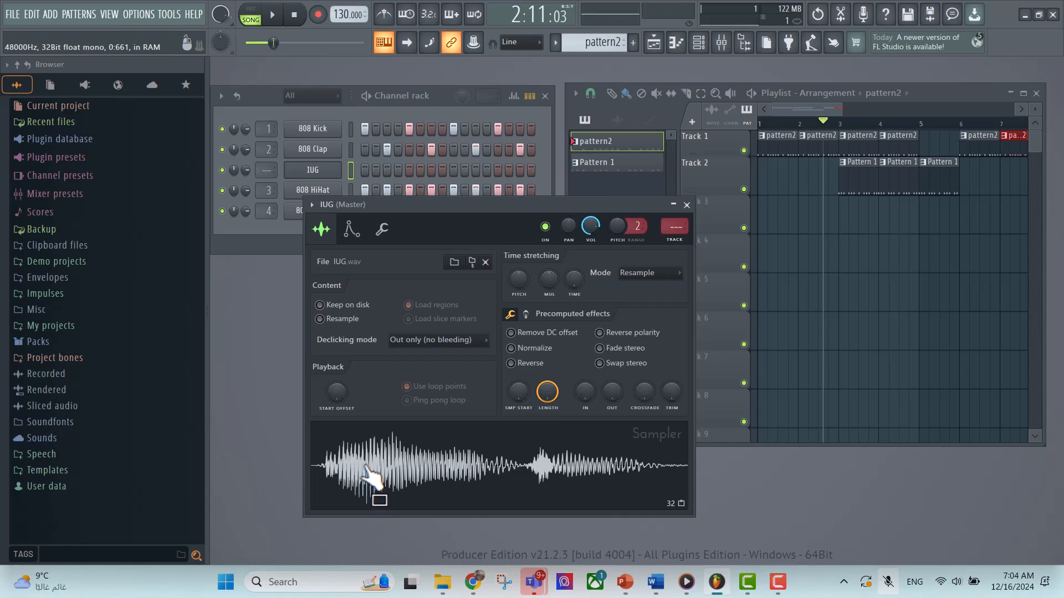
left_click(686, 206)
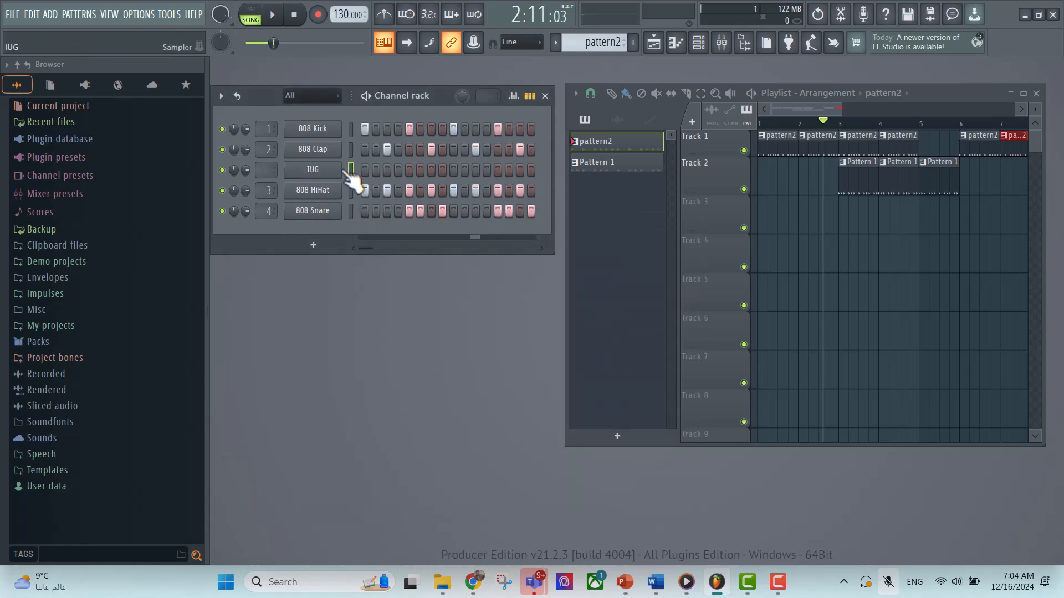
Step: Switch playback to pattern mode and play pattern2 to hear its beat
left_click(250, 14)
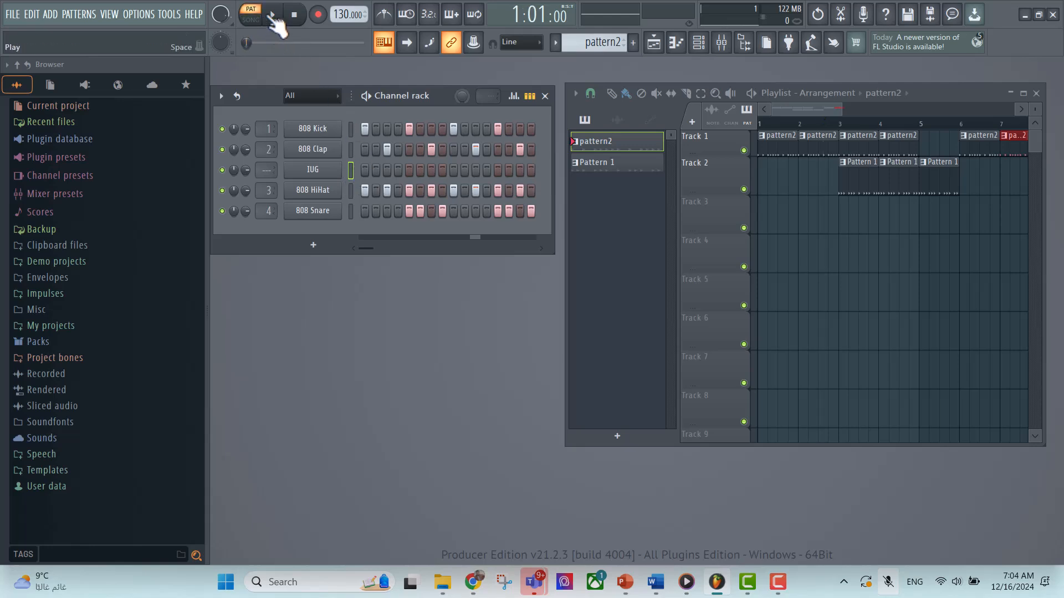
left_click(272, 15)
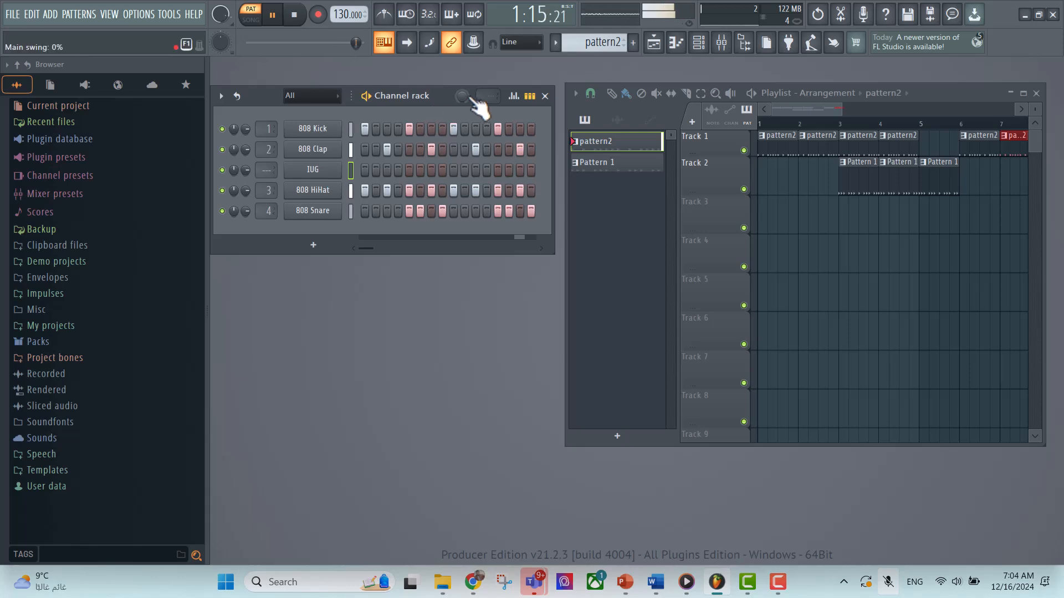
left_click(272, 14)
Step: Go to Pattern 1 and add a new empty pattern after it, keeping the default name
left_click(616, 162)
left_click(593, 42)
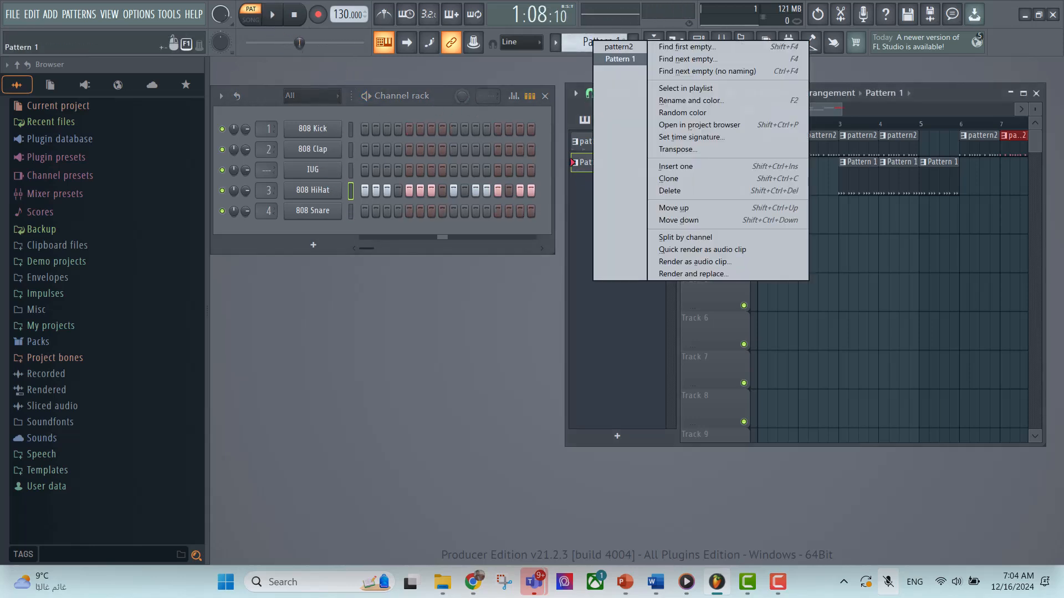
left_click(577, 41)
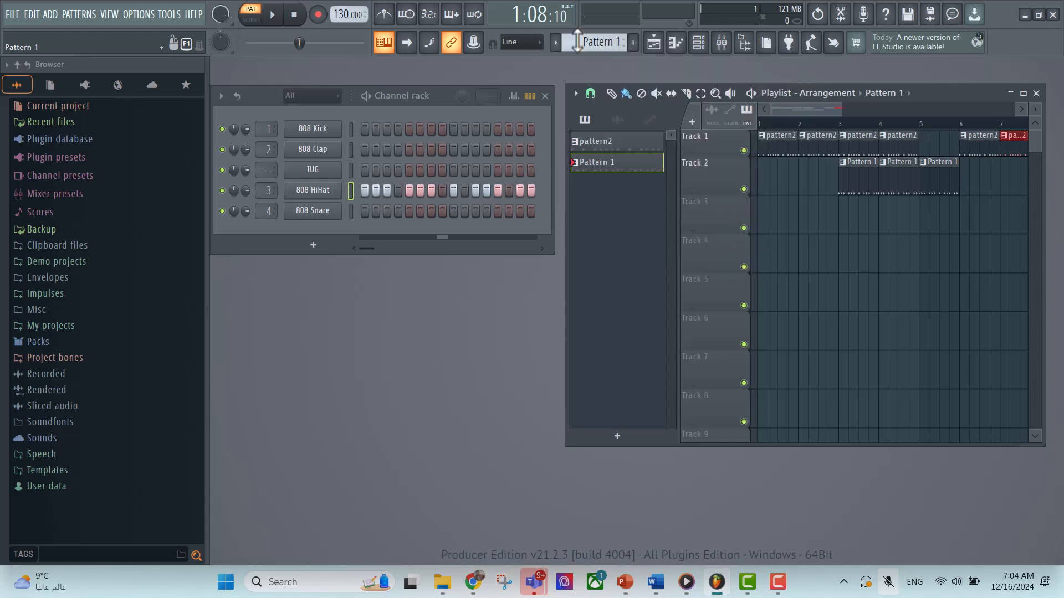
left_click(633, 42)
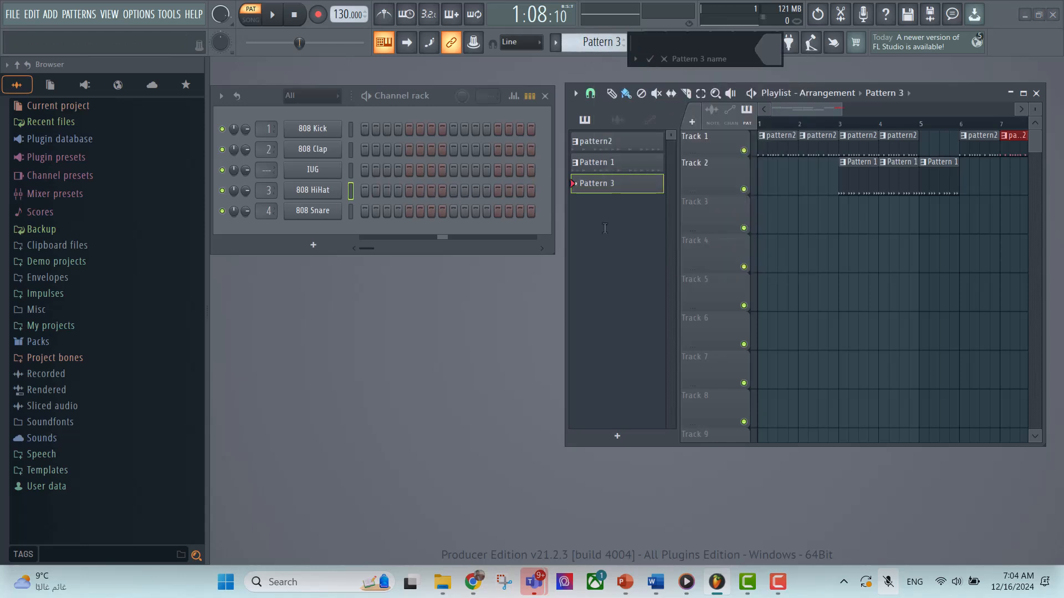
left_click(651, 59)
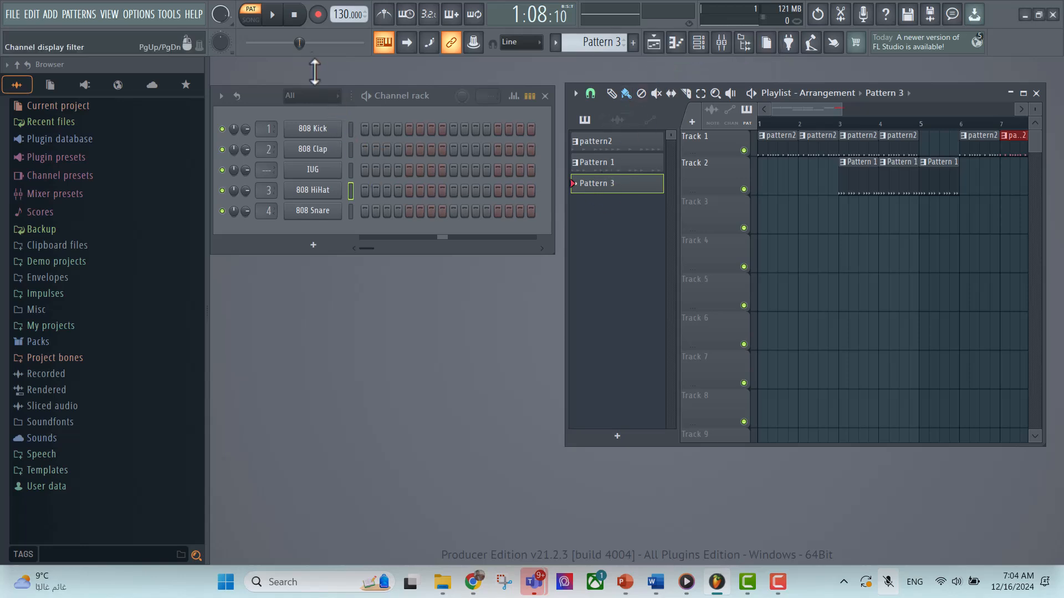
Step: Play Pattern 3 and sequence the IUG channel in it, keeping hits only on steps 1 and 9
left_click(272, 14)
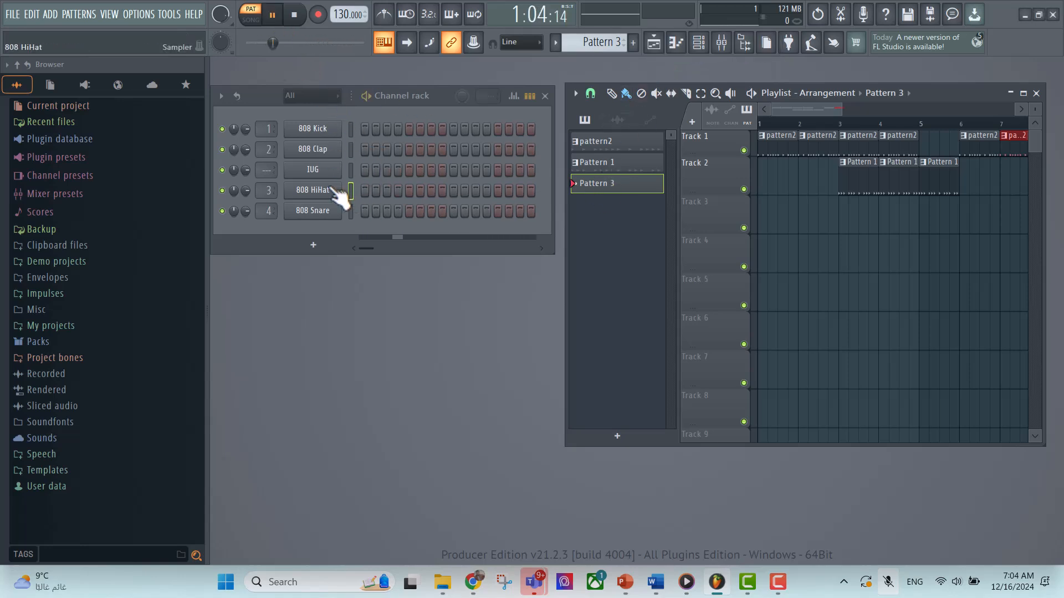
left_click(365, 170)
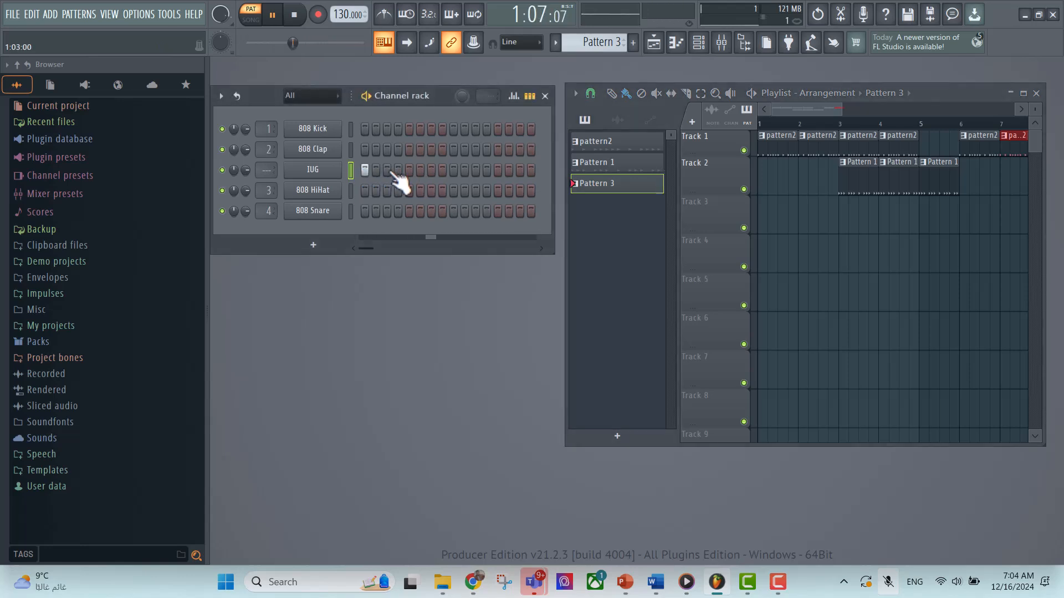
left_click(409, 170)
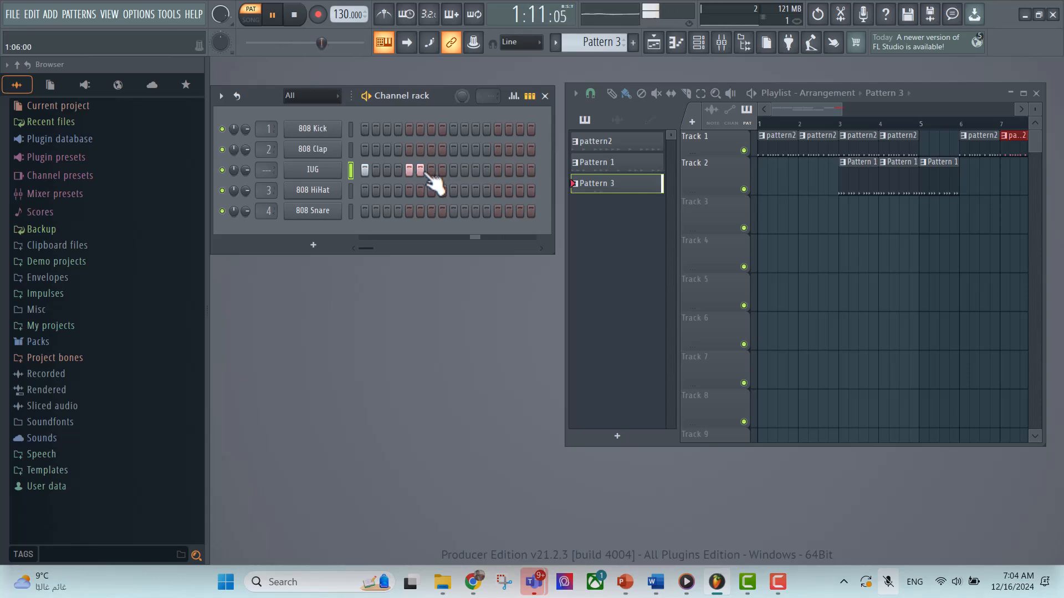
left_click(443, 170)
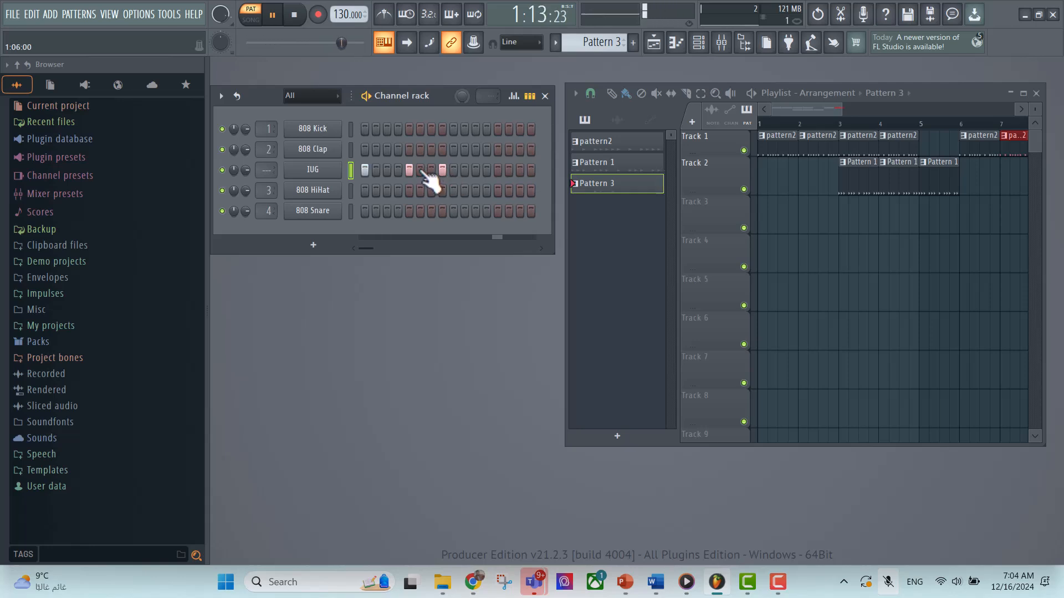
left_click(442, 170)
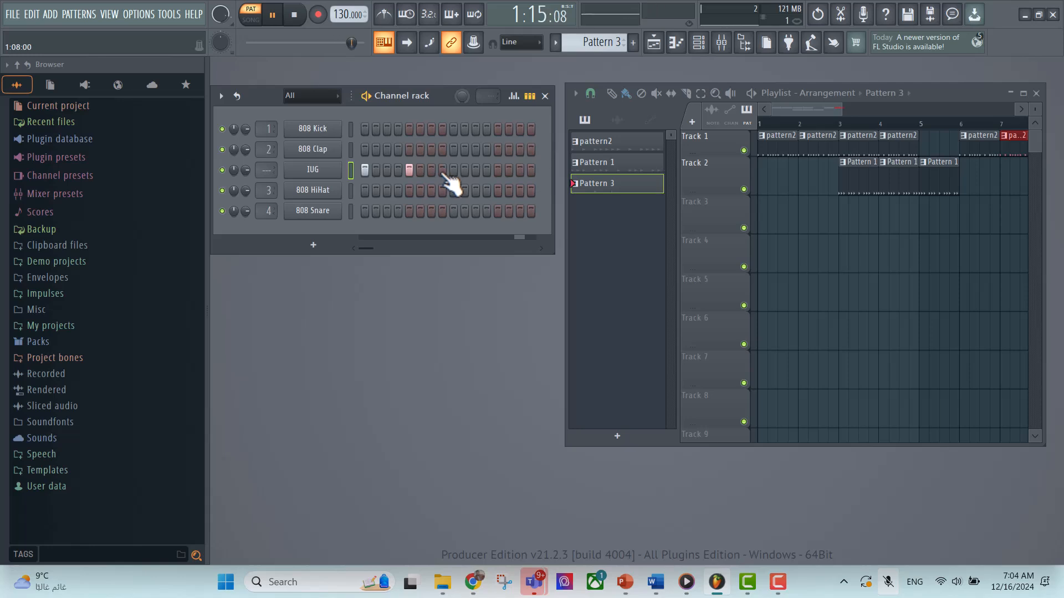
left_click(278, 20)
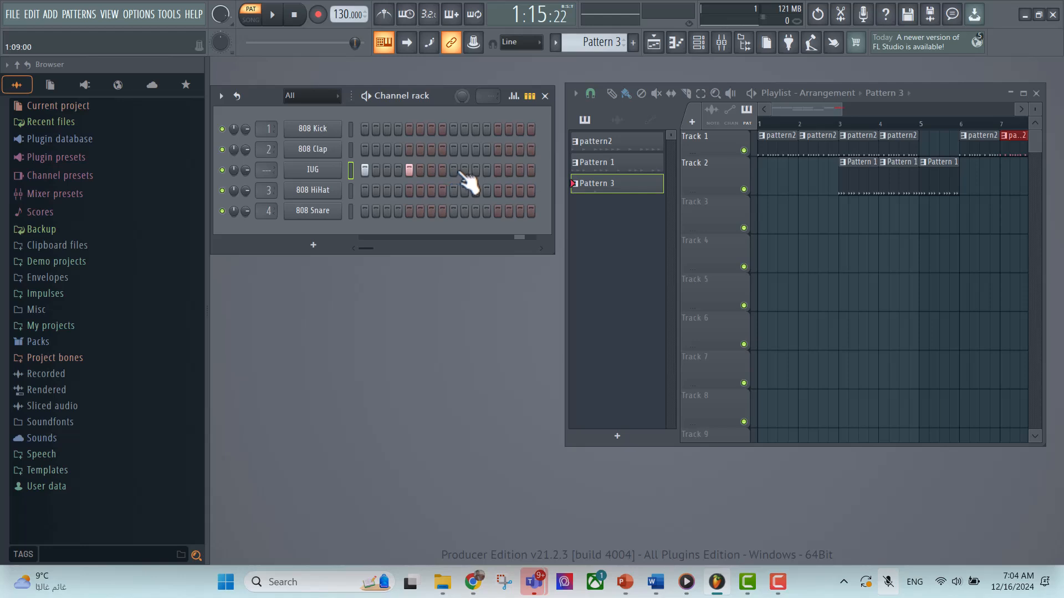
key("space")
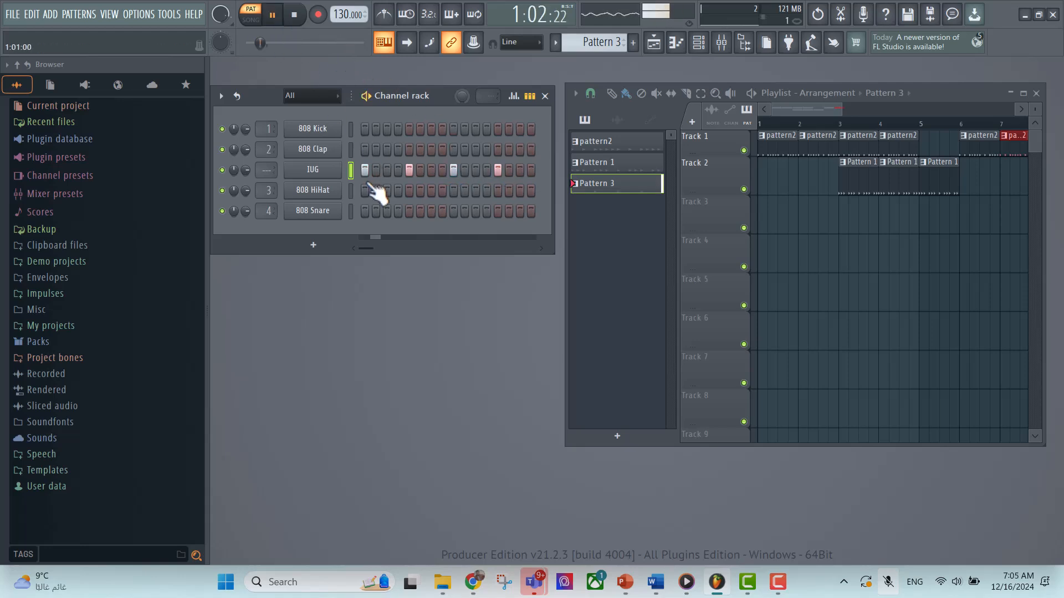
left_click(409, 169)
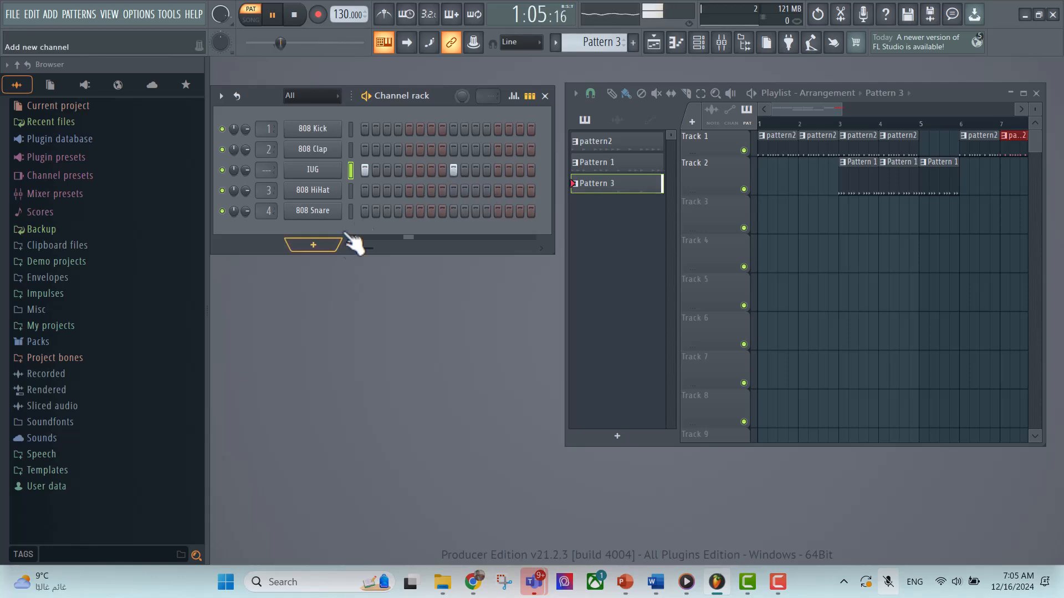
Step: Set the IUG sample's time-stretching pitch to -400 cents with the mode on Auto, and close its channel settings
left_click(315, 171)
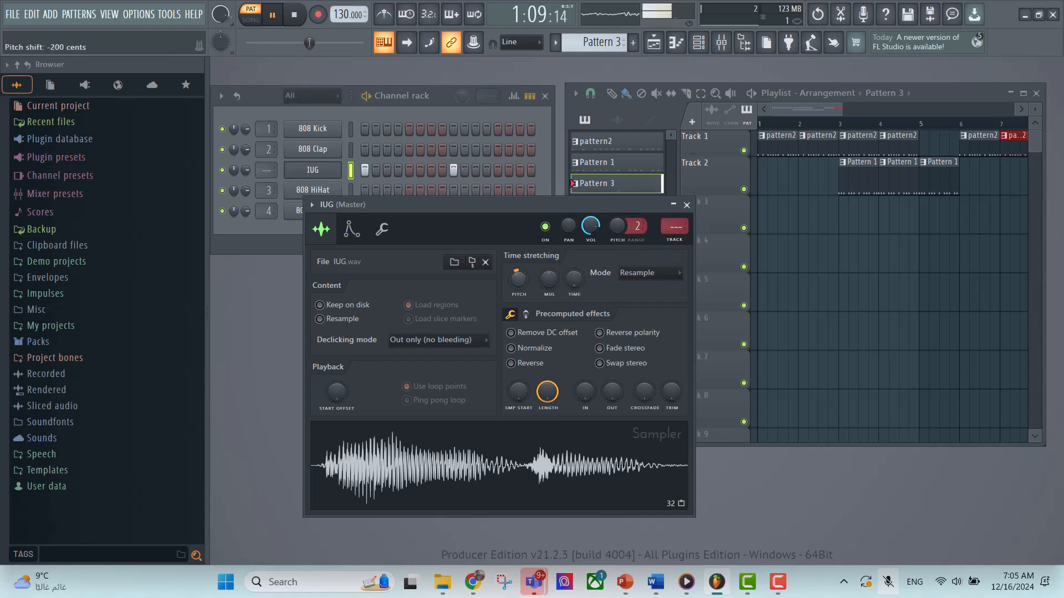
left_click_drag(518, 279, 517, 250)
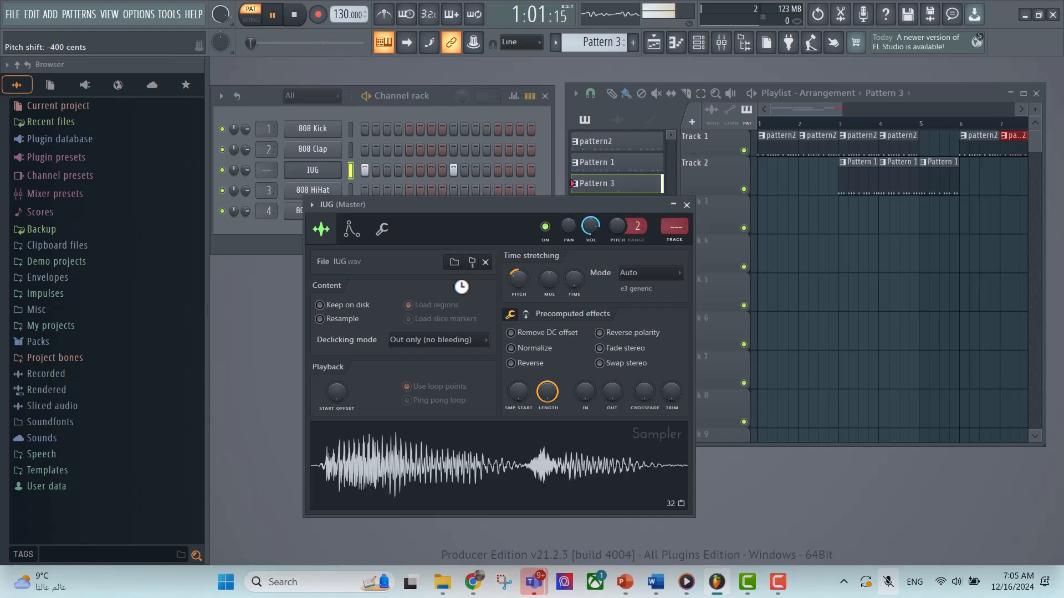
left_click(686, 205)
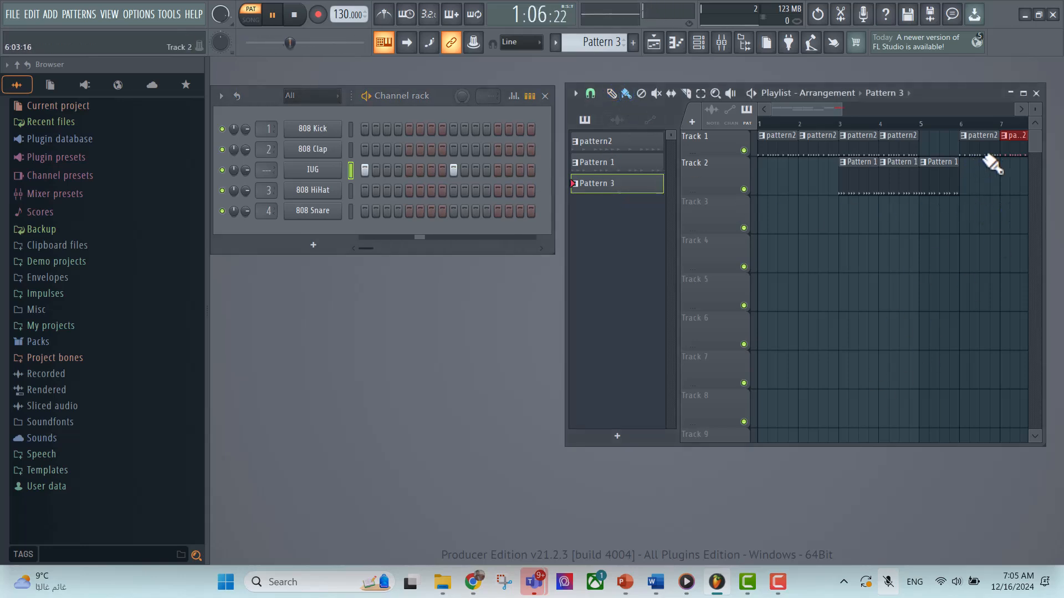
Step: Place Pattern 3 clips at bars 7 and 8 of Track 3 and switch playback to song mode
left_click_drag(841, 110, 922, 110)
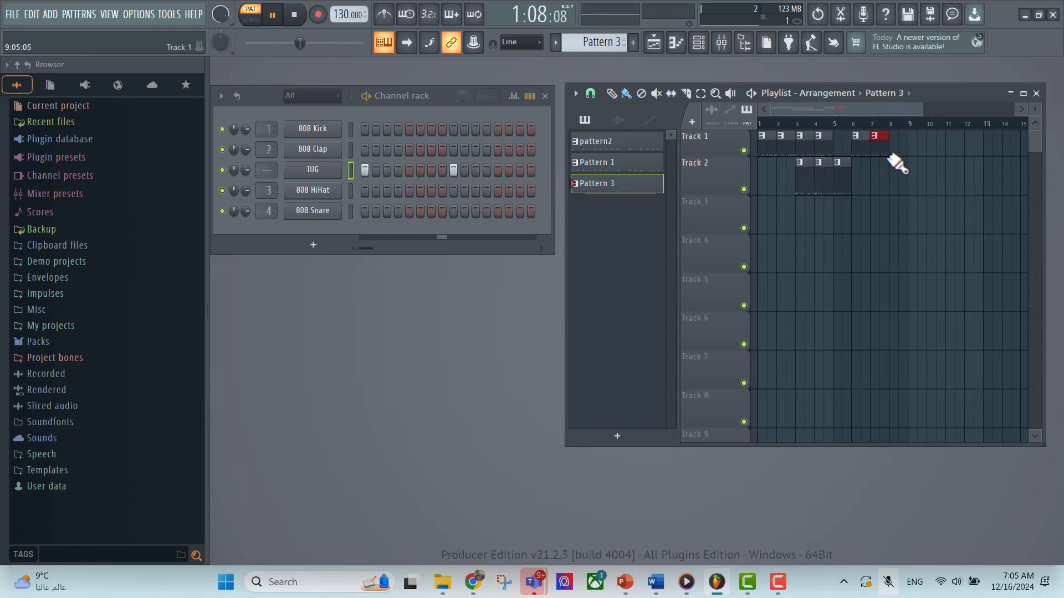
left_click(876, 204)
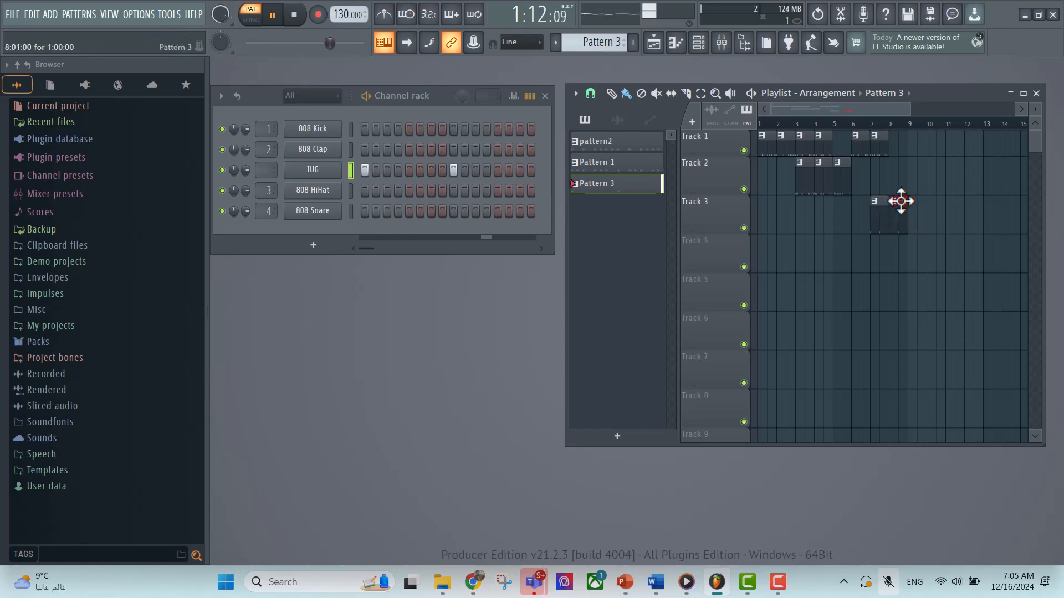
left_click(250, 20)
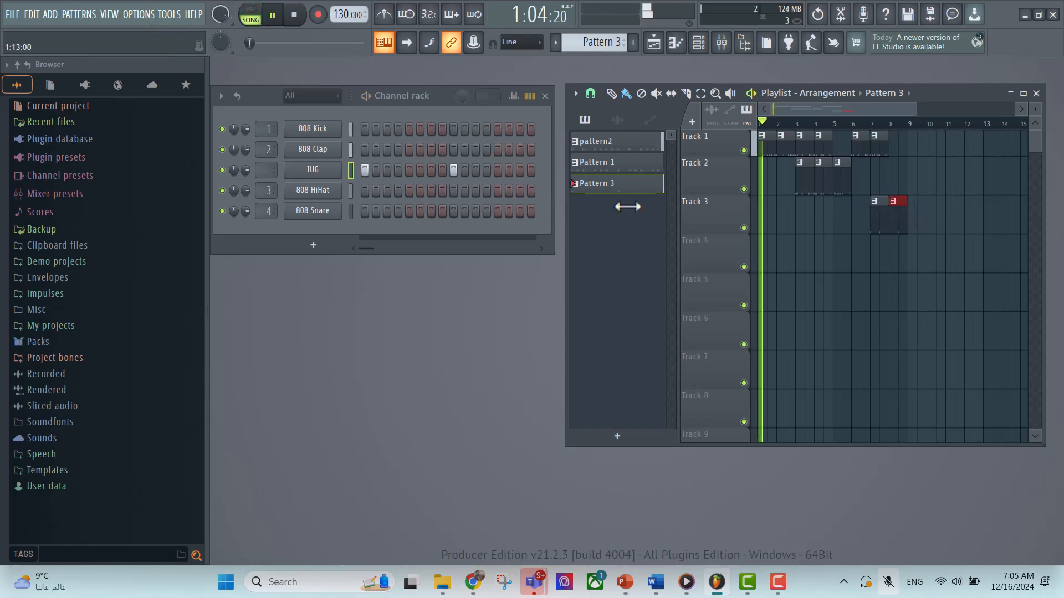
Step: Extend Track 1 with pattern2 clips at bars 8 and 9
left_click(597, 142)
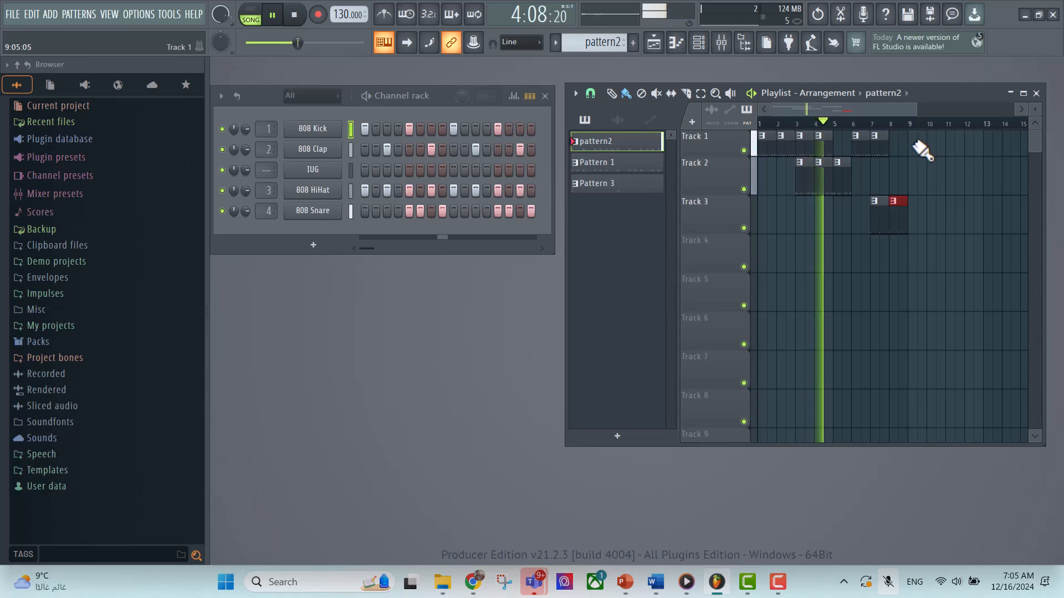
left_click(896, 138)
left_click(915, 139)
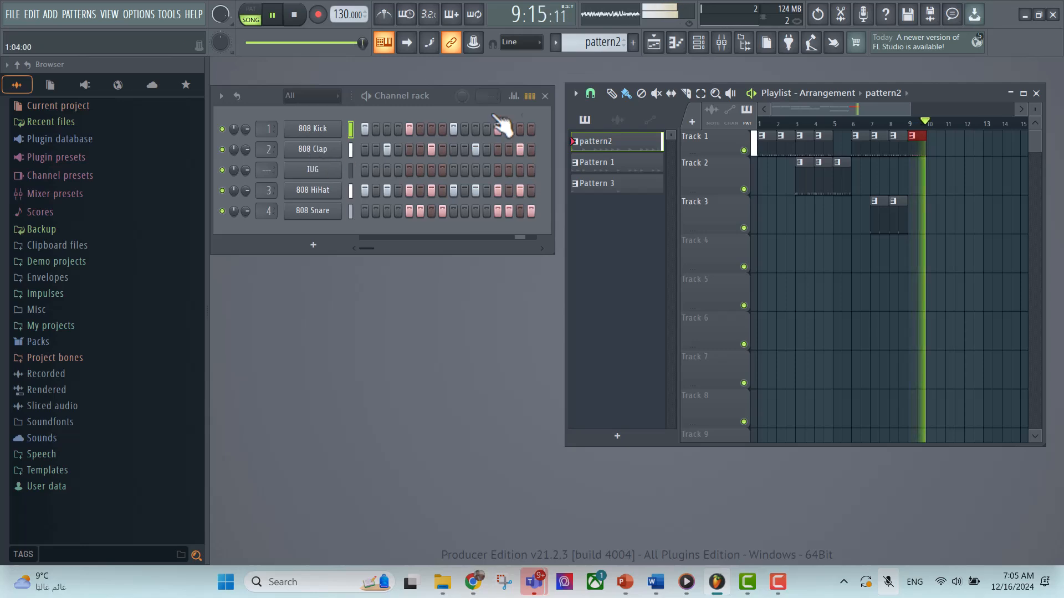
Step: Paint three consecutive Pattern 1 clips on Track 2 starting within bar 9, and add a Pattern 3 clip at bar 1 of Track 3
left_click(596, 163)
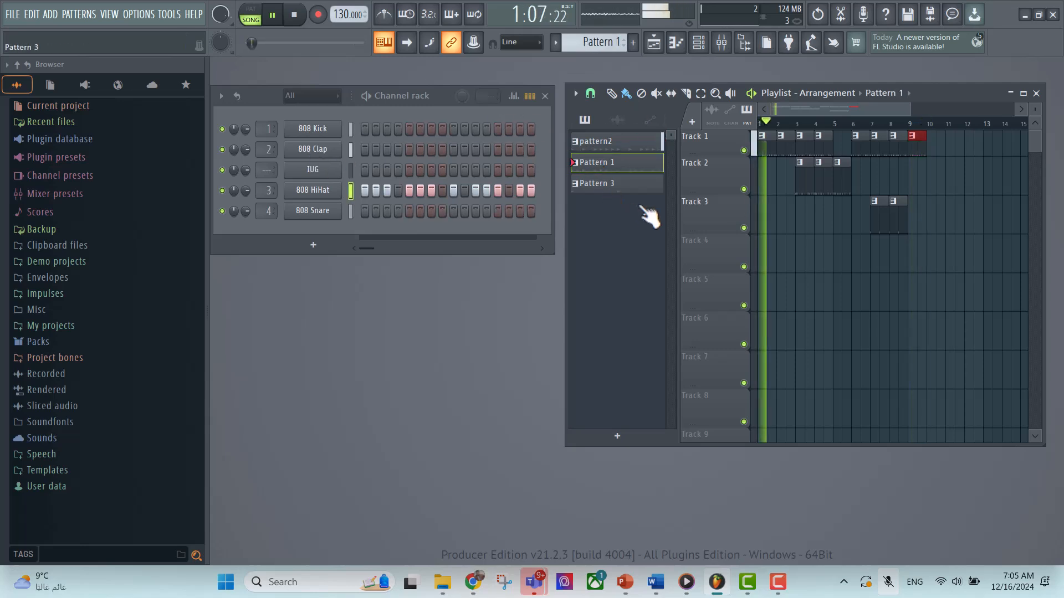
left_click(920, 175)
left_click(939, 175)
left_click(959, 175)
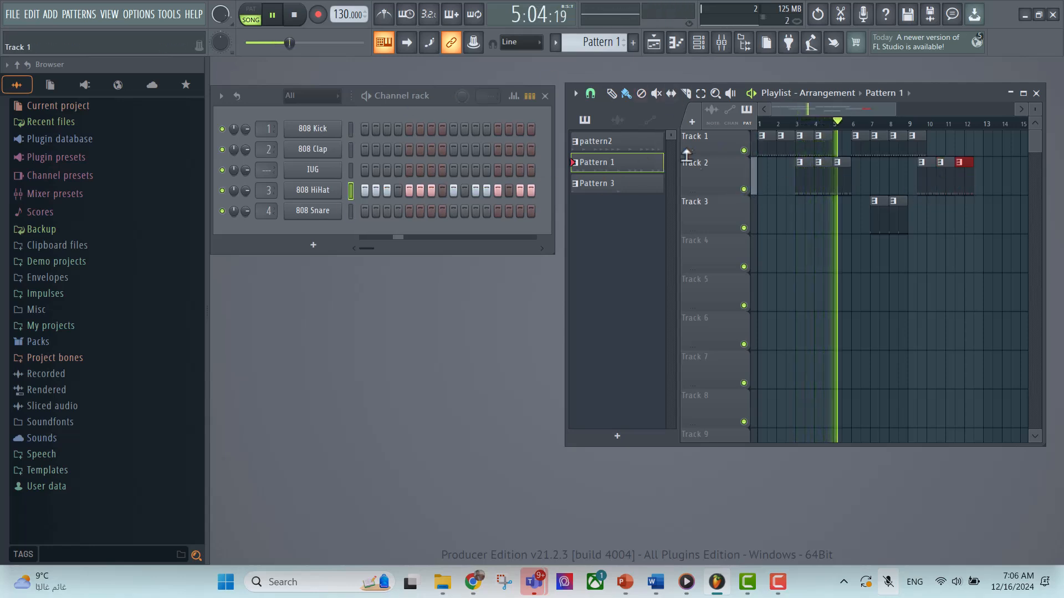
left_click(612, 185)
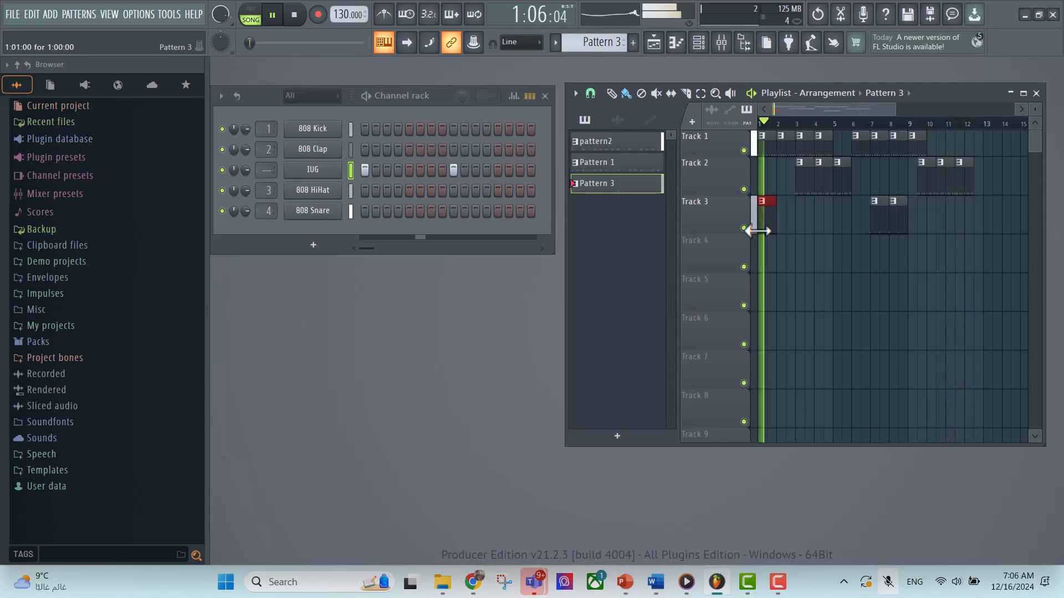
left_click(624, 143)
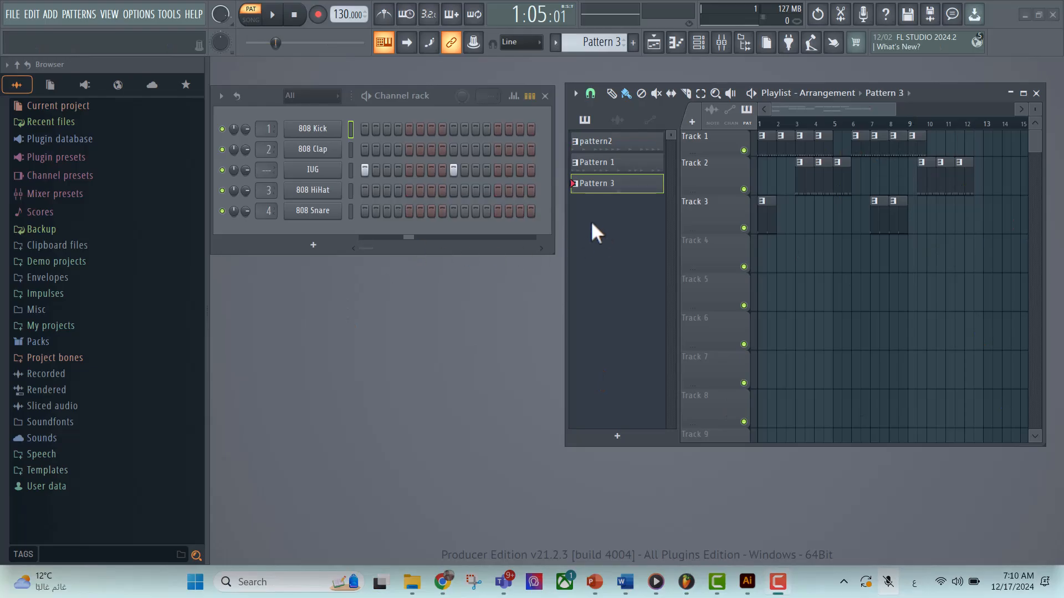
Step: Add a new empty Pattern 4 and open the IUG channel's piano roll around the C5 octave
left_click(633, 43)
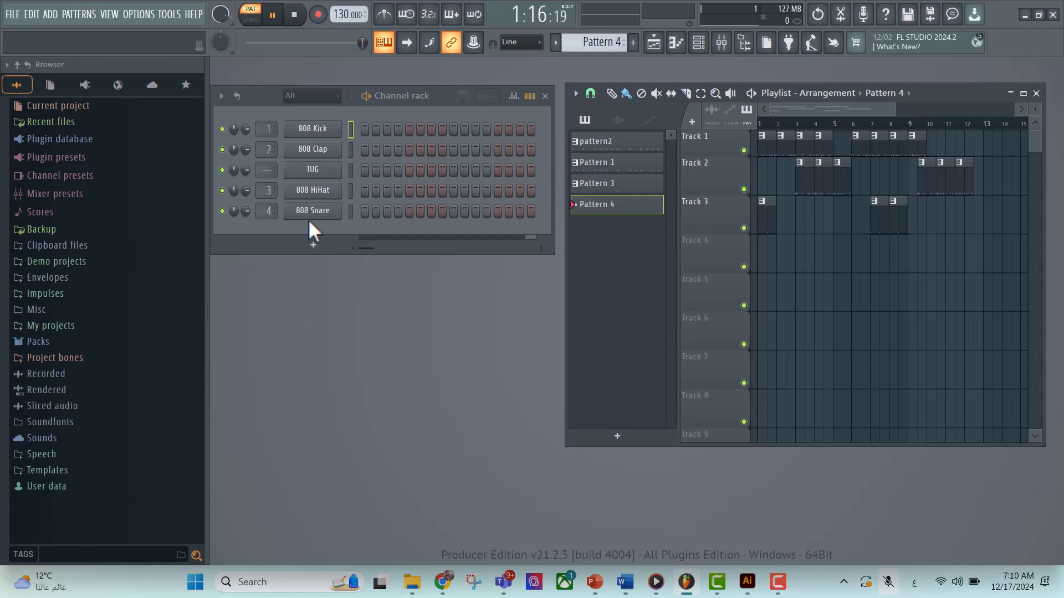
right_click(314, 171)
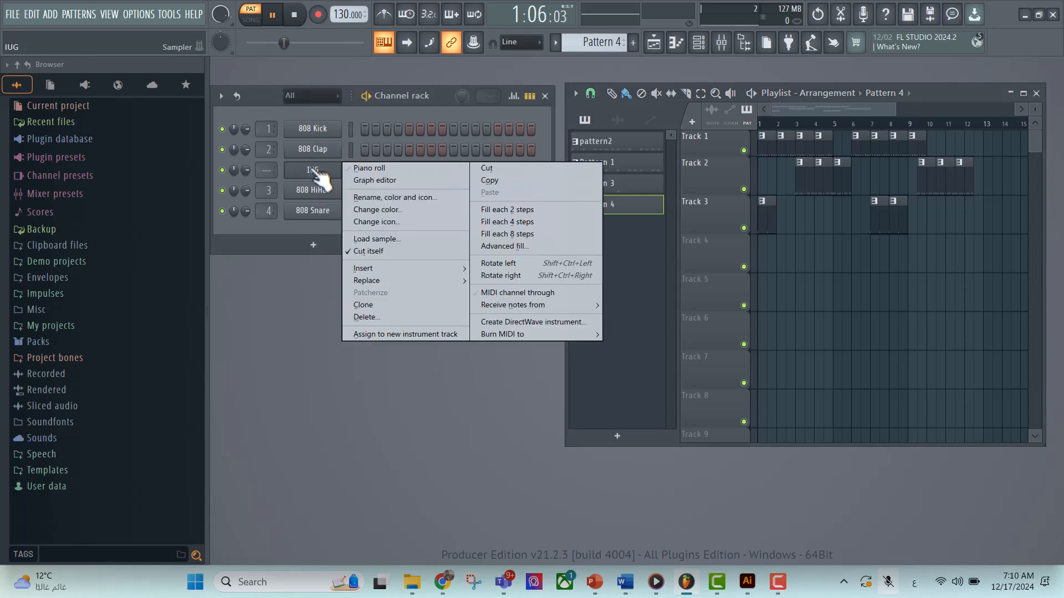
left_click(398, 170)
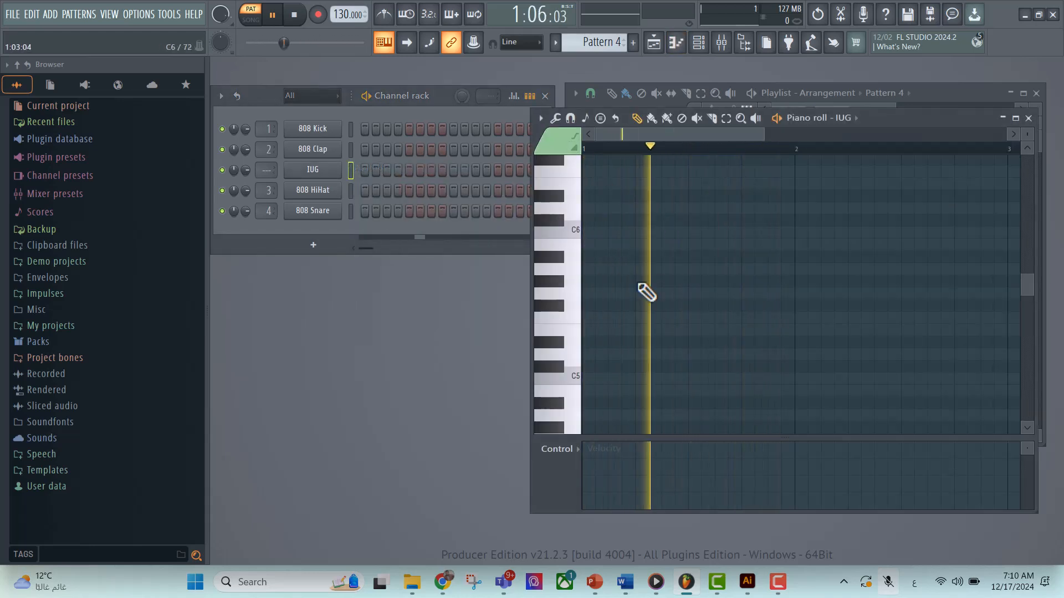
mouse_move(1026, 280)
left_mouse_down()
mouse_move(1032, 441)
mouse_move(1012, 157)
mouse_move(1017, 295)
left_mouse_up()
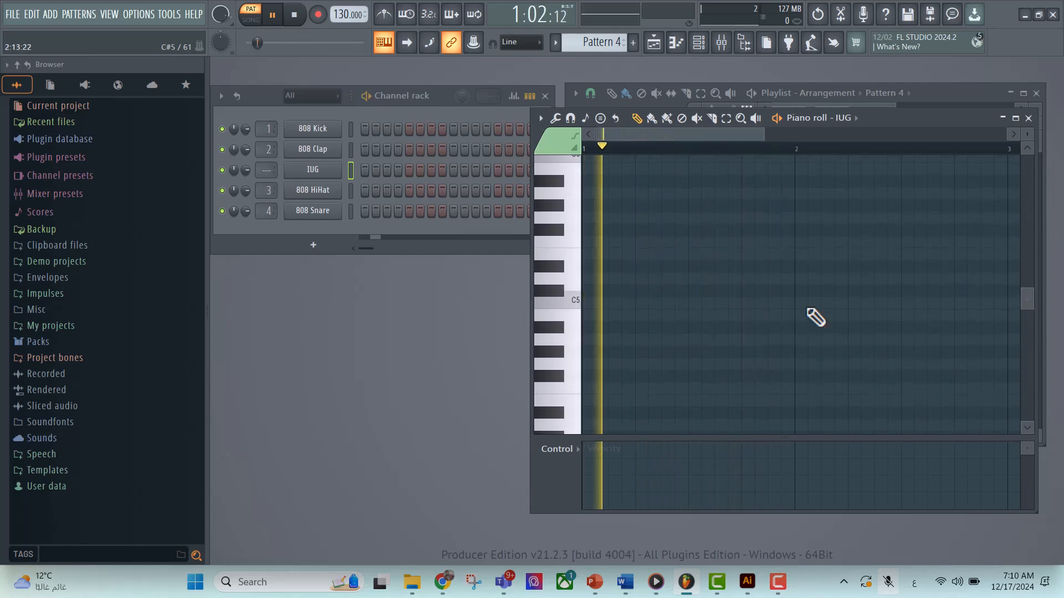
Step: Try a C#5 note about 11 steps long followed by a short C5 note, stop playback and clear both notes
left_click(590, 292)
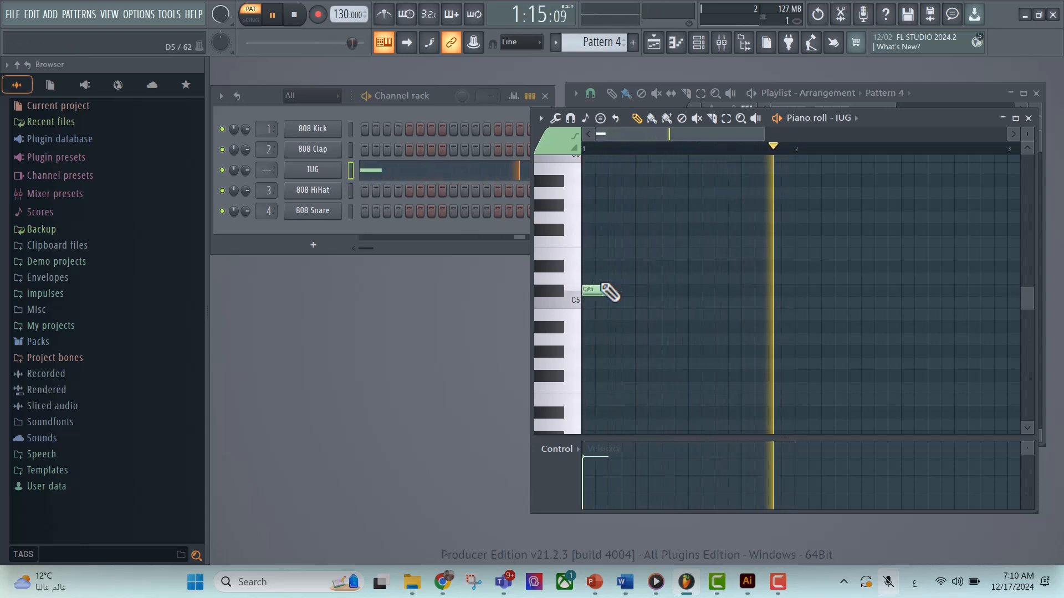
left_click_drag(607, 292, 730, 293)
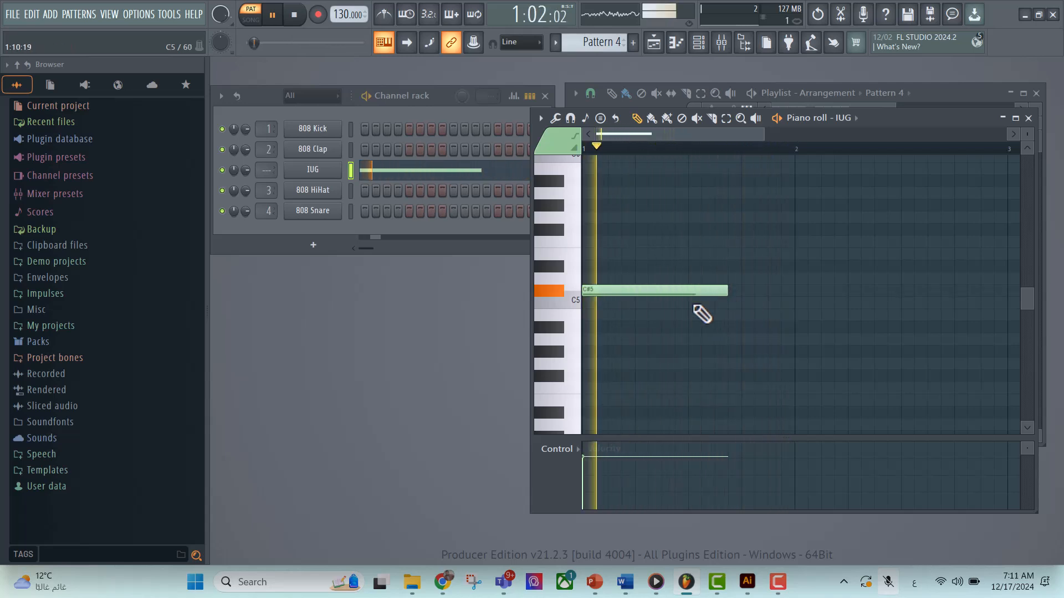
left_click(586, 301)
mouse_move(728, 298)
left_mouse_down()
mouse_move(589, 303)
mouse_move(744, 301)
left_mouse_up()
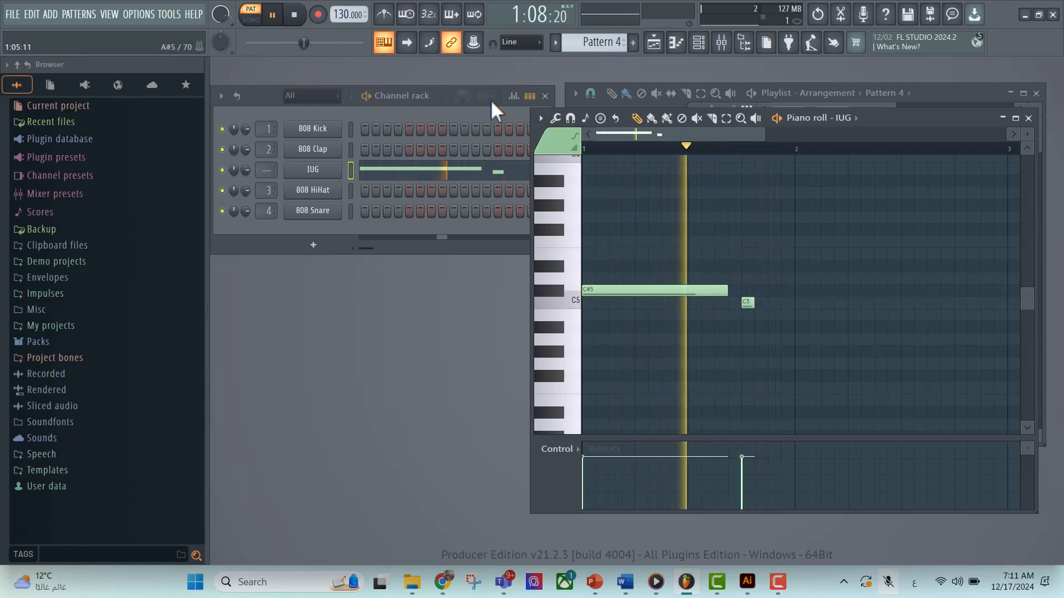
left_click(280, 15)
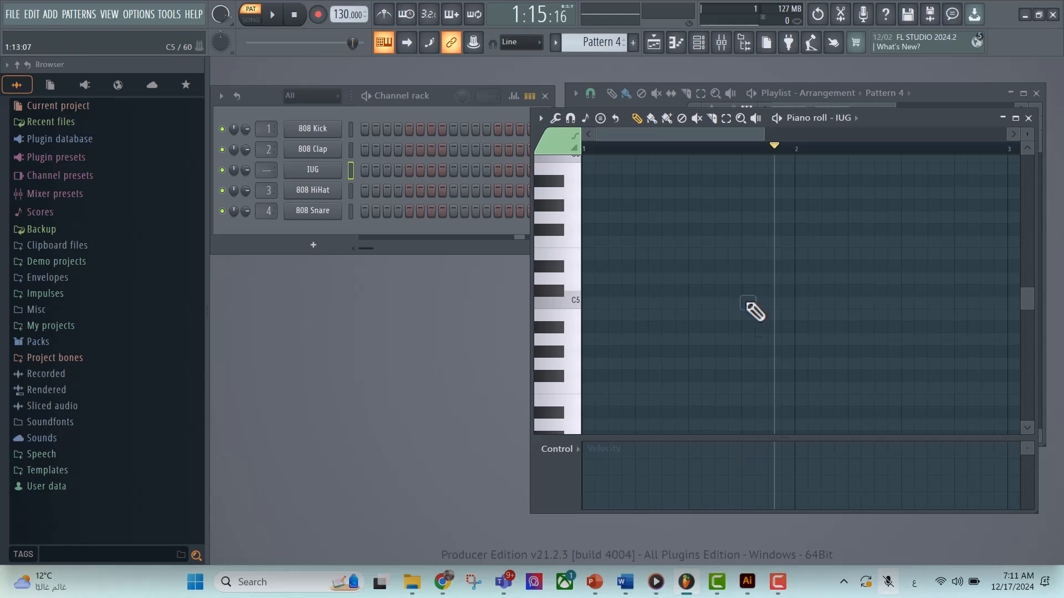
Step: Try F#6 and A#6 notes about 12 steps long at the start of bar 1 during playback, deleting each one
scroll(642, 294, "up", 3)
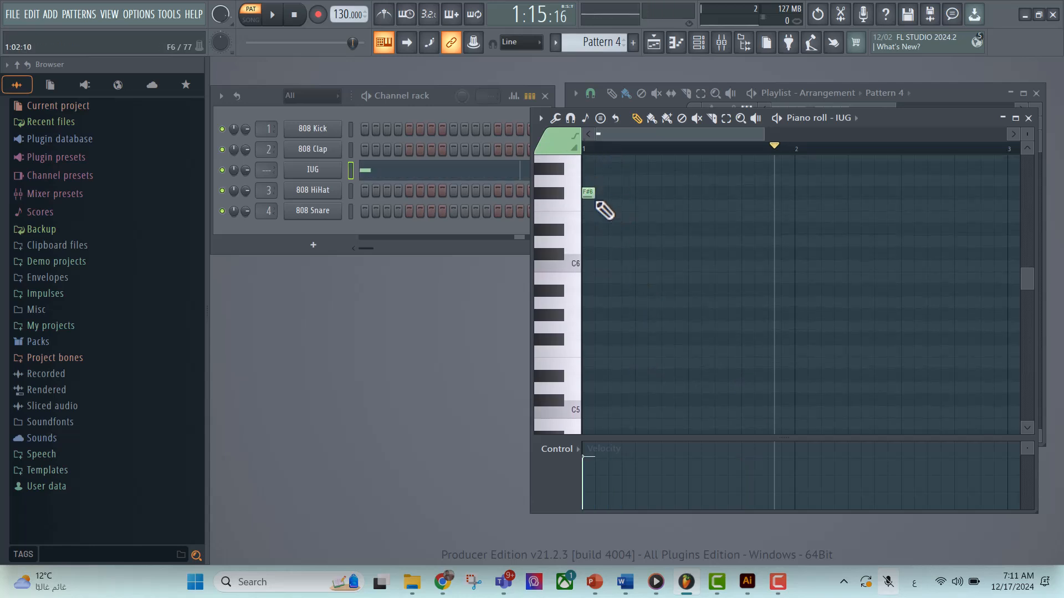
key("space")
left_click_drag(634, 193, 741, 194)
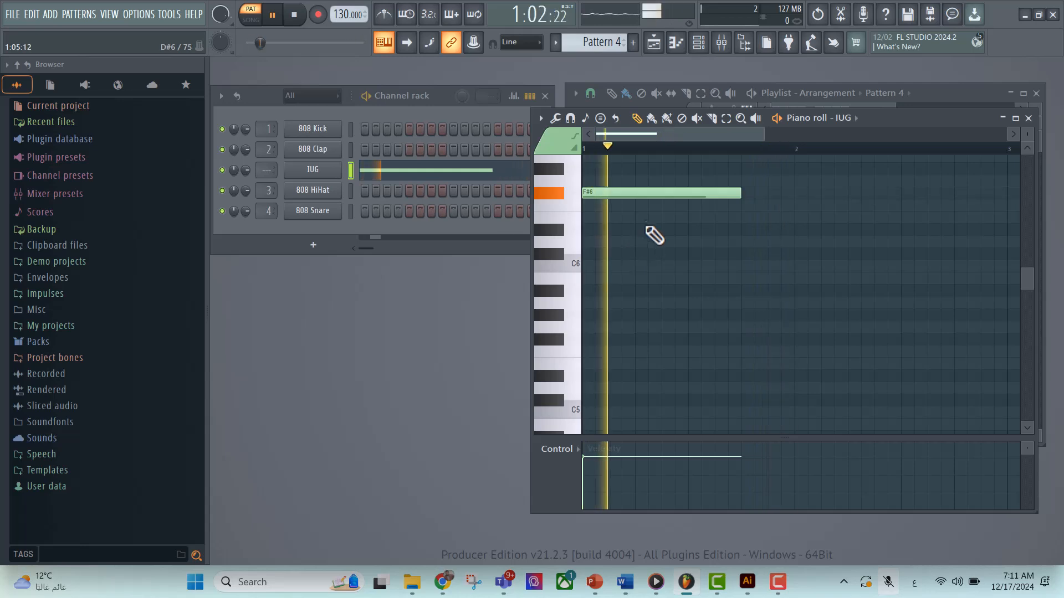
right_click(658, 191)
scroll(606, 213, "up", 1)
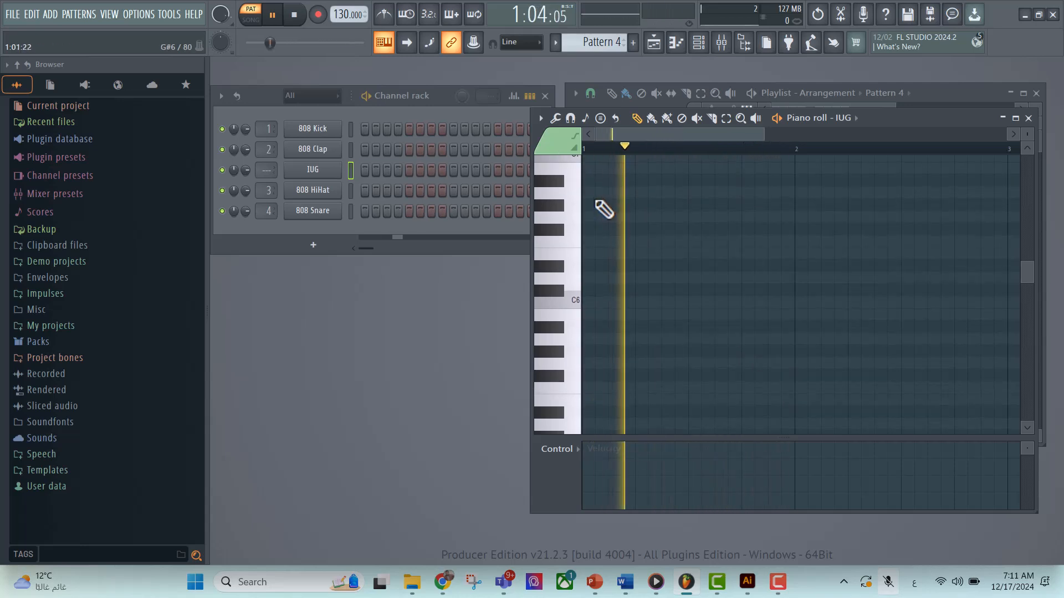
left_click_drag(639, 181, 579, 183)
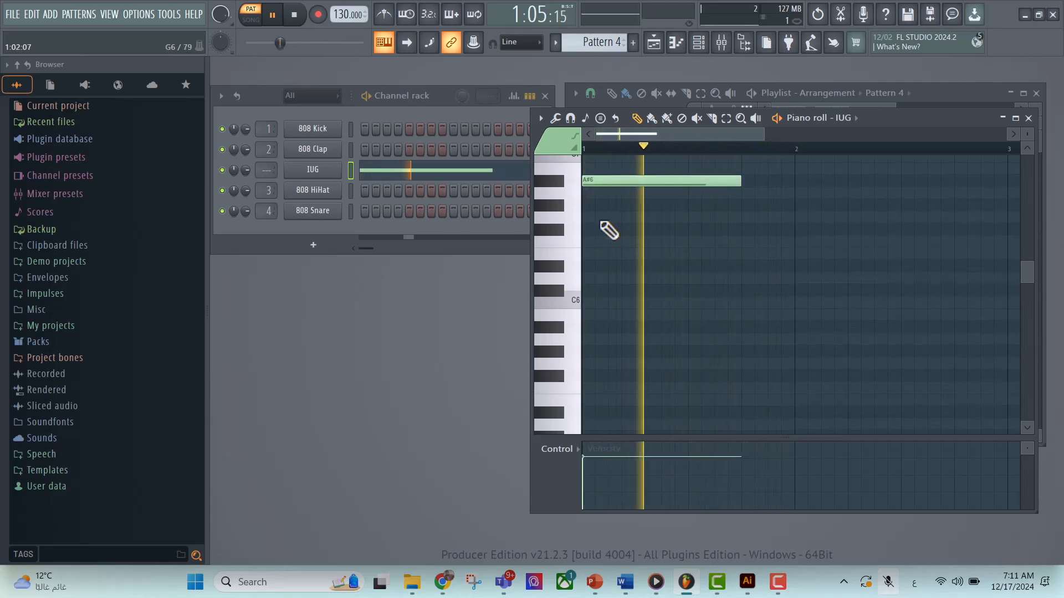
right_click(630, 180)
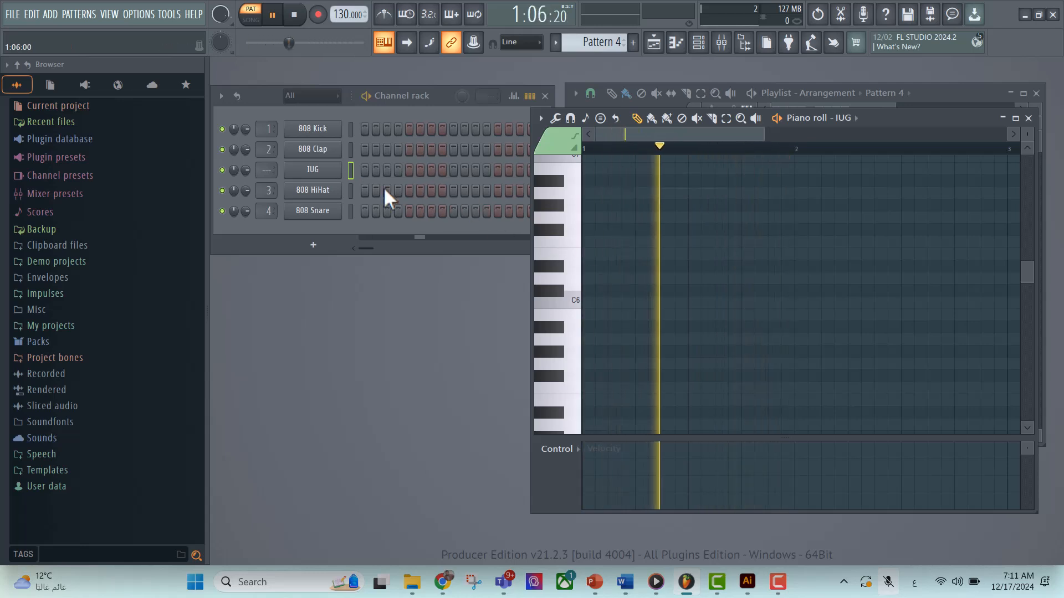
Step: Place a G#6 note about 12 steps long in the IUG piano roll, aligned to the start of bar 1
left_click(600, 205)
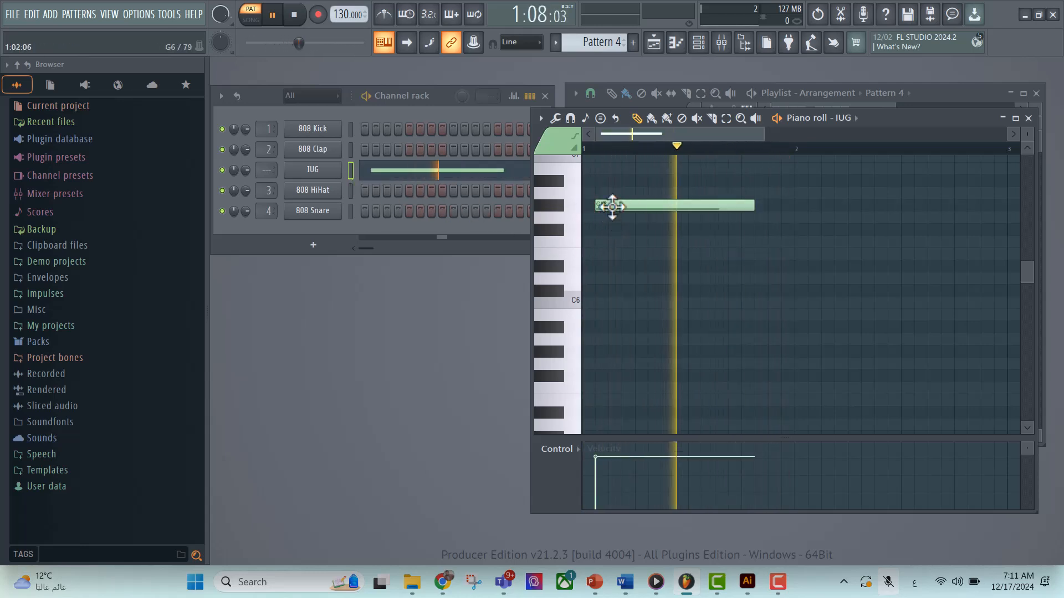
left_click_drag(646, 206, 630, 206)
scroll(642, 321, "down", 4)
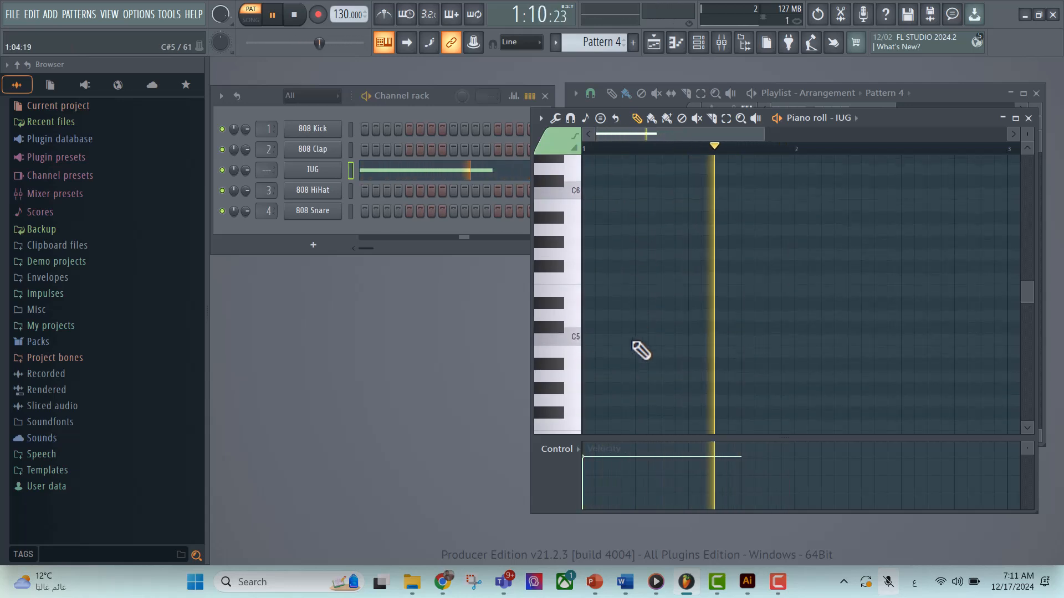
Step: Try IUG notes about 12 steps long at D#4, D#3 and F#2, starting progressively later through bars 1 and 2
left_click(734, 377)
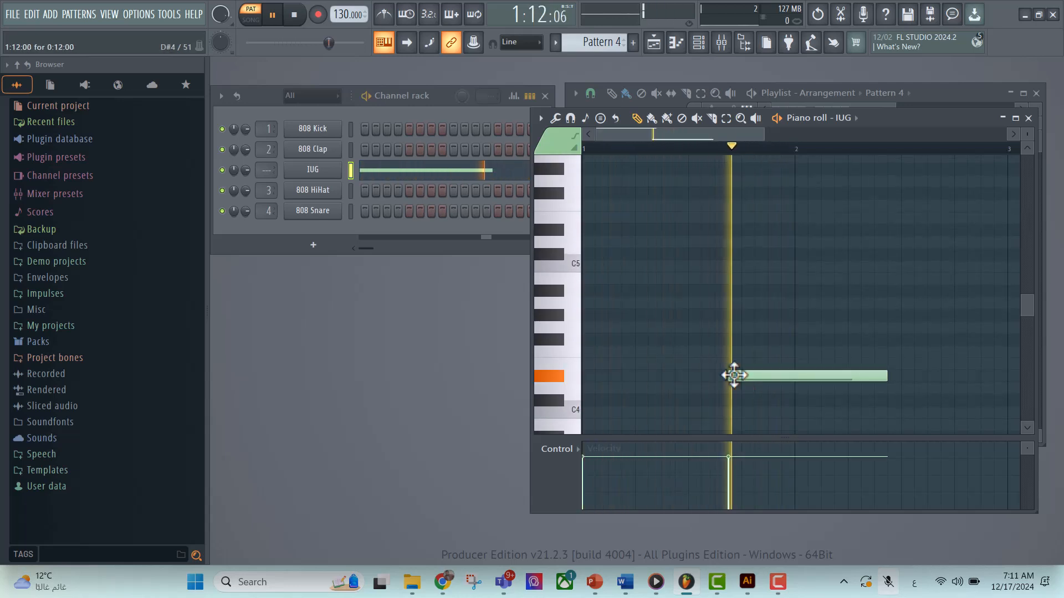
key("ctrl+z")
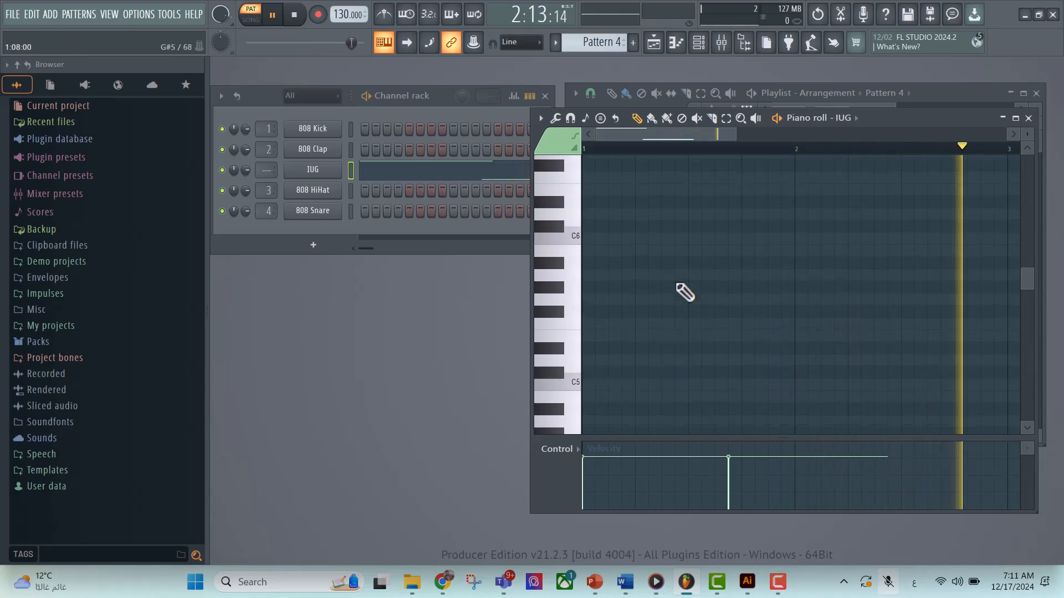
scroll(682, 285, "up", 4)
scroll(681, 284, "down", 4)
key("ctrl+z")
scroll(680, 300, "down", 3)
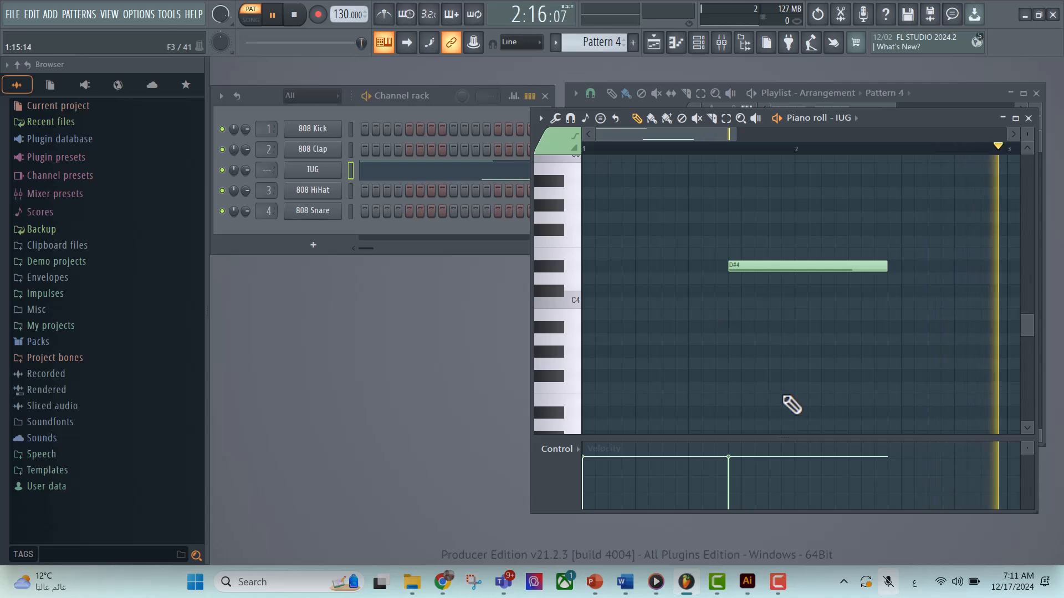
left_click(826, 413)
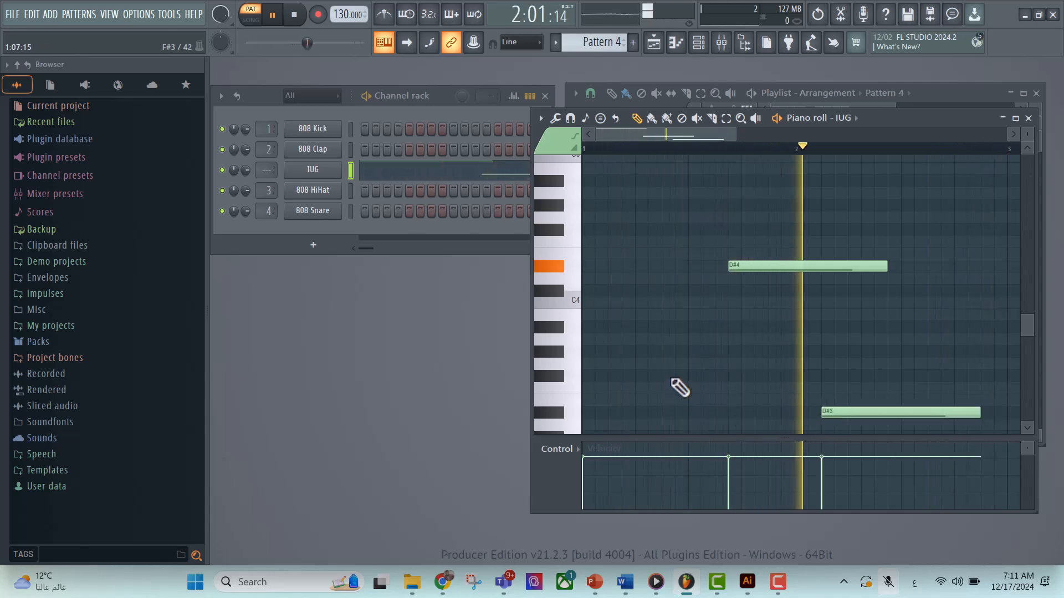
scroll(680, 381, "down", 3)
left_click(959, 413)
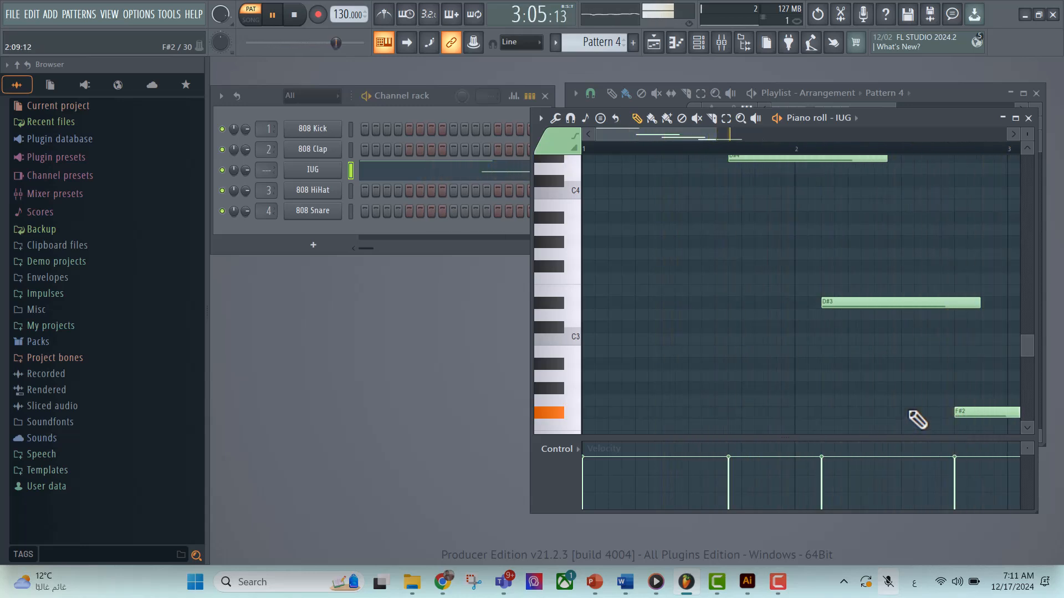
scroll(876, 388, "up", 7)
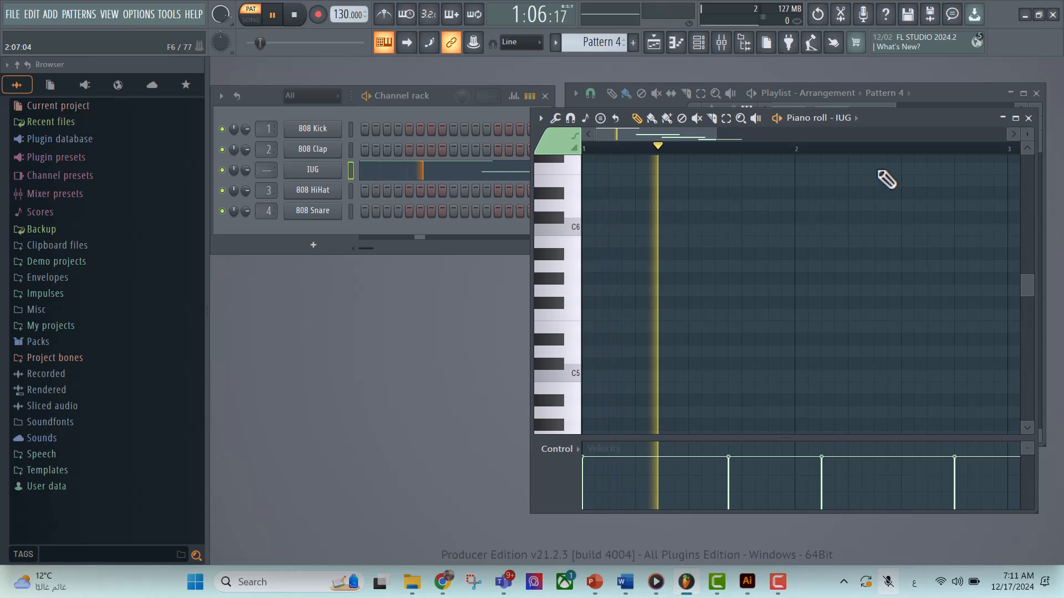
scroll(720, 261, "up", 2)
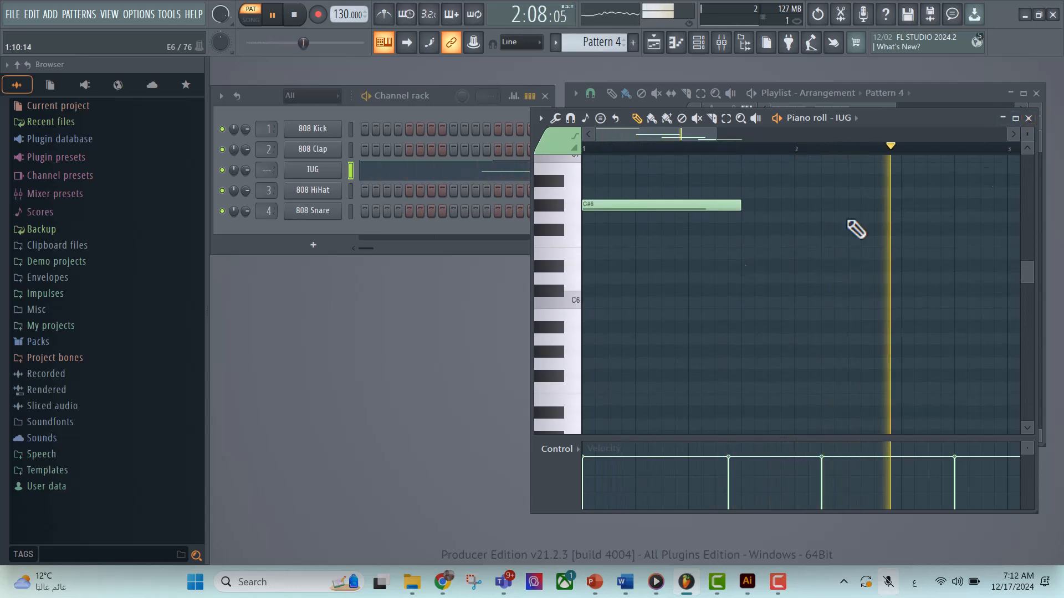
Step: Close the IUG piano roll, delete Pattern 4 and create a new empty Pattern 4
left_click(1028, 118)
right_click(606, 208)
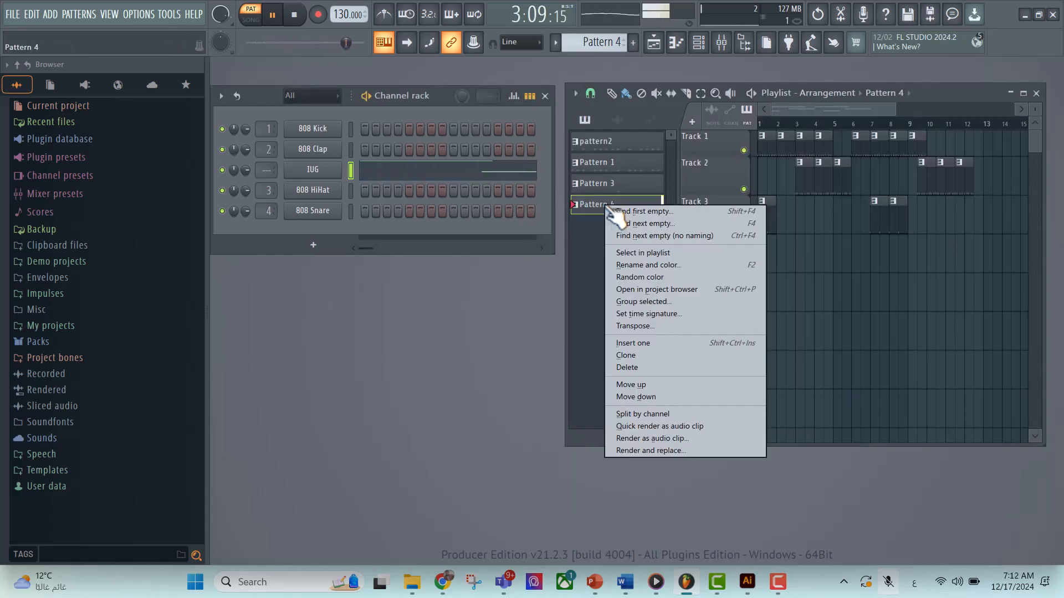
left_click(632, 368)
left_click(579, 335)
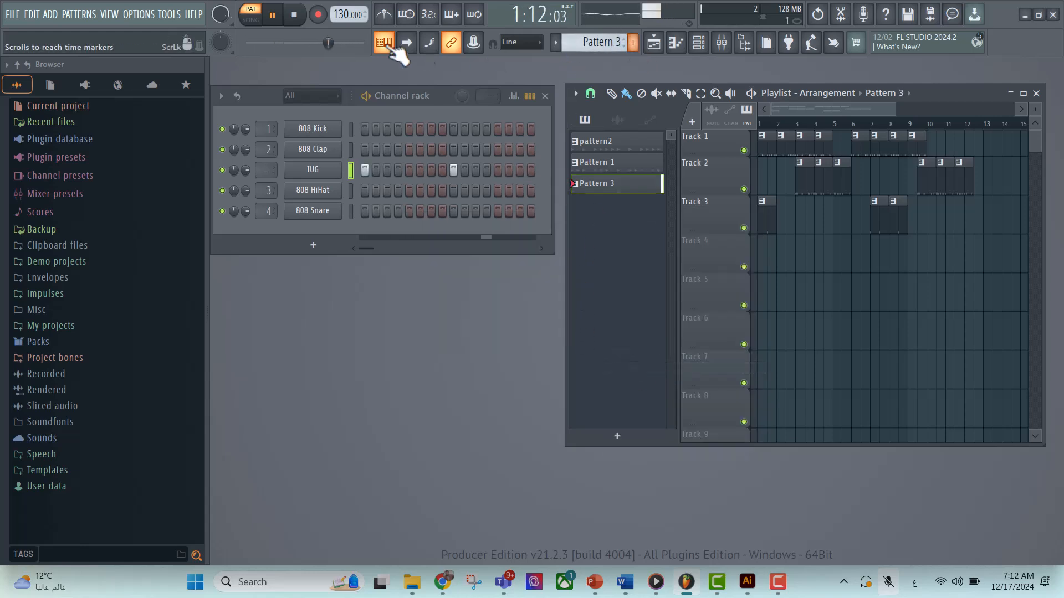
left_click(633, 43)
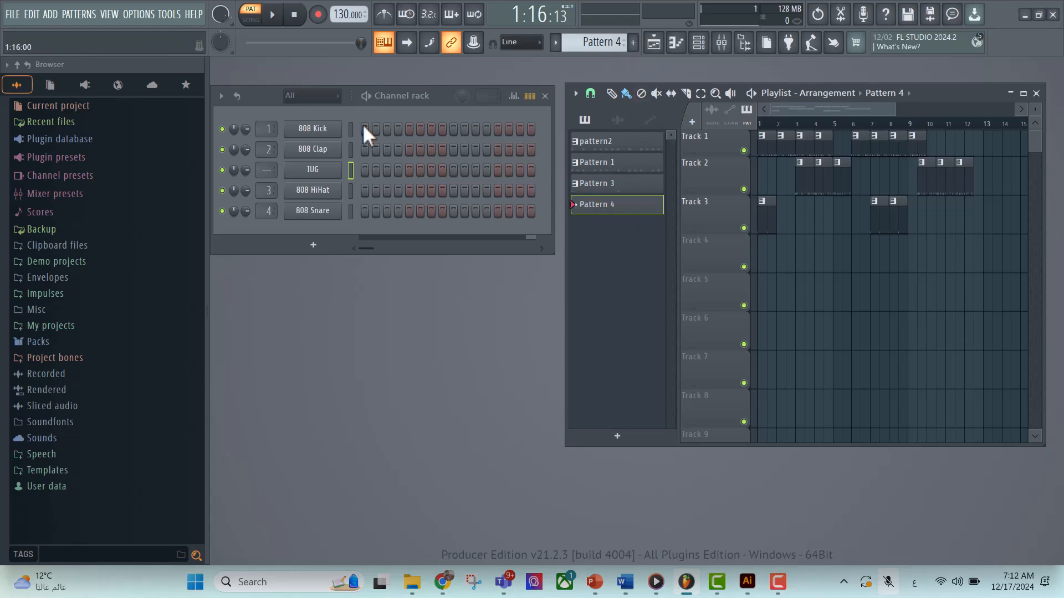
Step: In the 808 Kick piano roll, add one-step notes at C#5 on step 1 and C6 on step 4 of bar 1
right_click(317, 136)
left_click(368, 128)
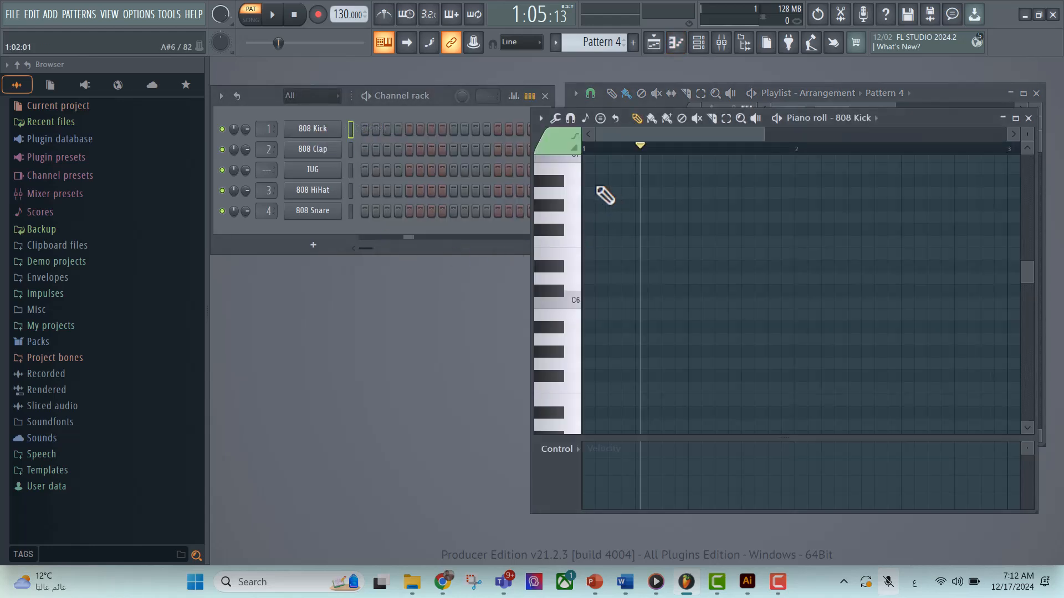
scroll(600, 356, "down", 3)
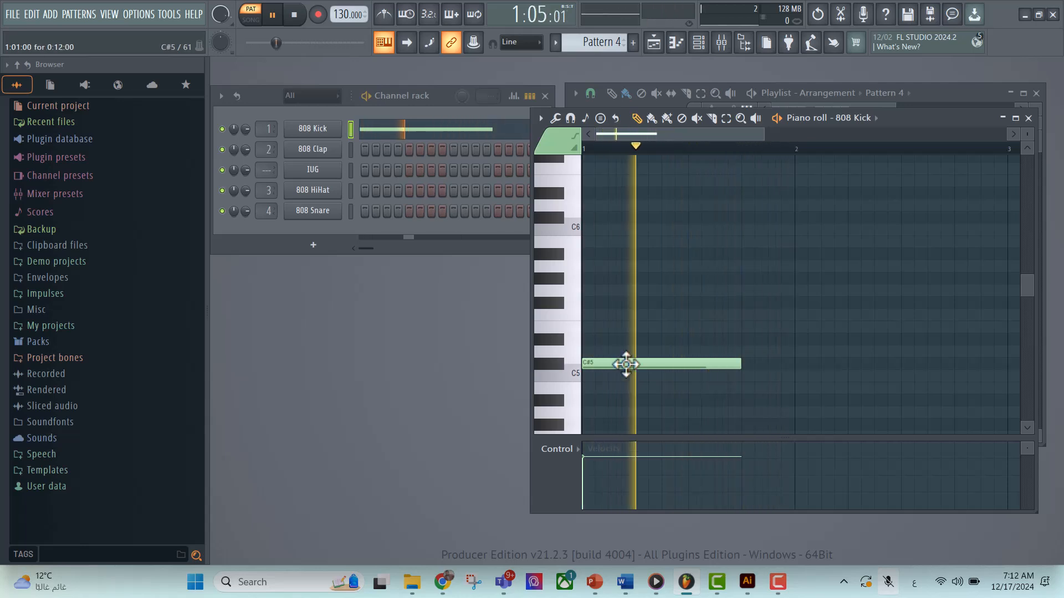
left_click_drag(740, 364, 596, 363)
left_click(623, 230)
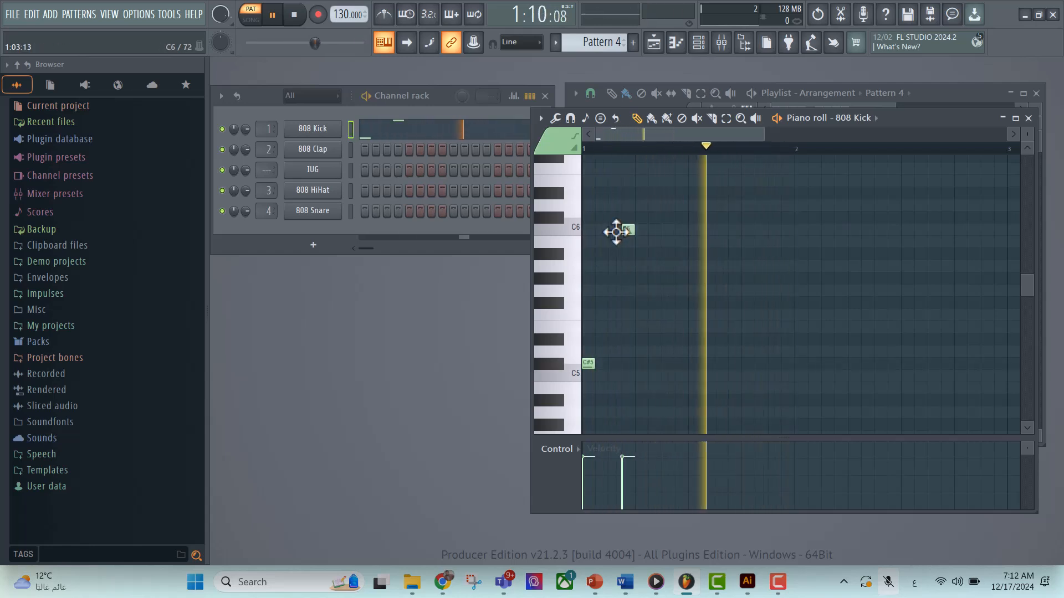
Step: Continue the rising kick line in bar 1 with one-step notes on step 7, at C#8 on step 9, and at C#9 on steps 11 and 13
scroll(651, 275, "up", 2)
scroll(645, 239, "up", 4)
left_click(665, 178)
scroll(678, 245, "up", 4)
scroll(682, 233, "up", 4)
left_click(692, 179)
scroll(688, 226, "up", 2)
scroll(690, 226, "up", 6)
left_click(716, 180)
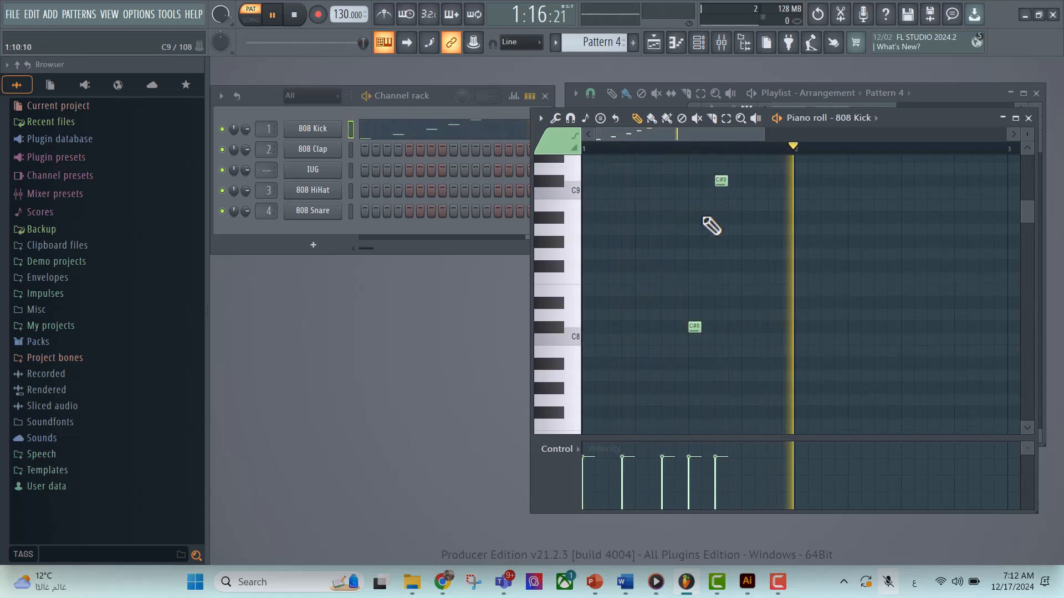
scroll(710, 236, "up", 4)
scroll(723, 210, "up", 4)
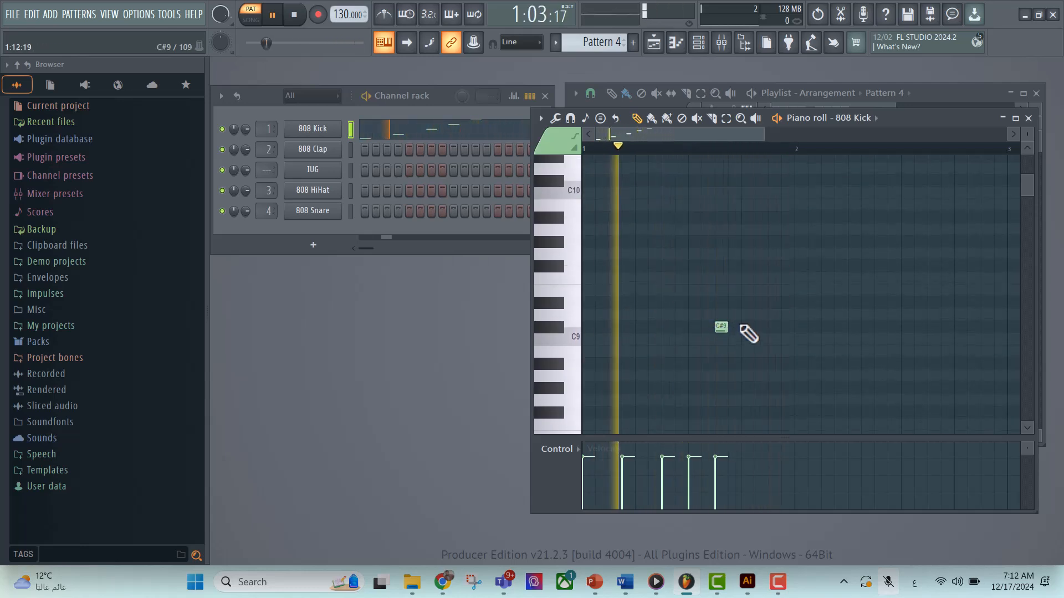
left_click(745, 326)
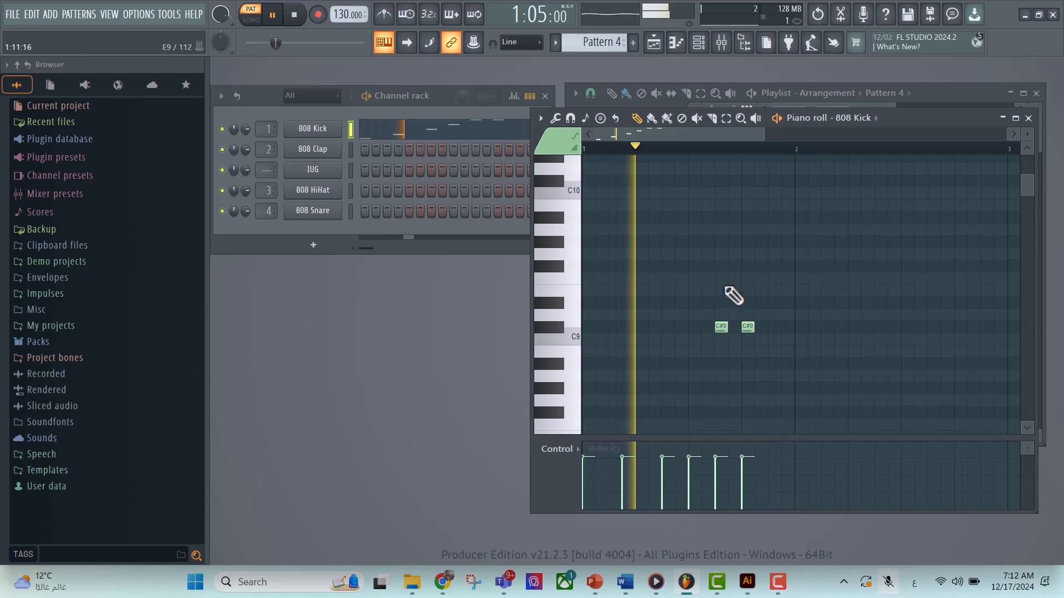
Step: Add one-step C#10 kick notes on step 13 of bar 1 and on steps 1–4, 6, 7 and 9 of bar 2
scroll(736, 288, "up", 6)
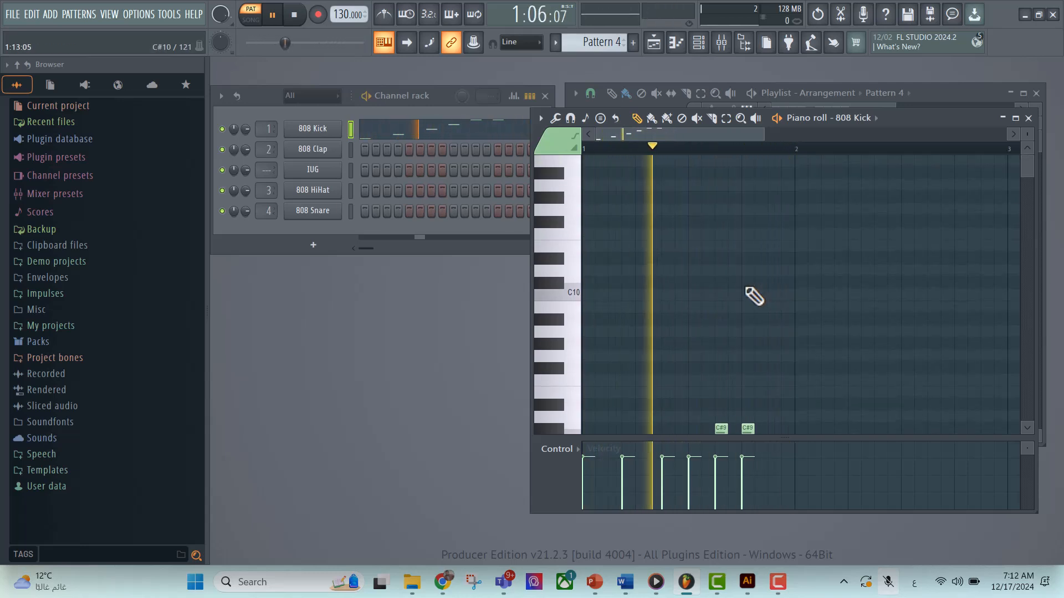
left_click(747, 284)
left_click(801, 283)
left_click(823, 283)
left_click(813, 284)
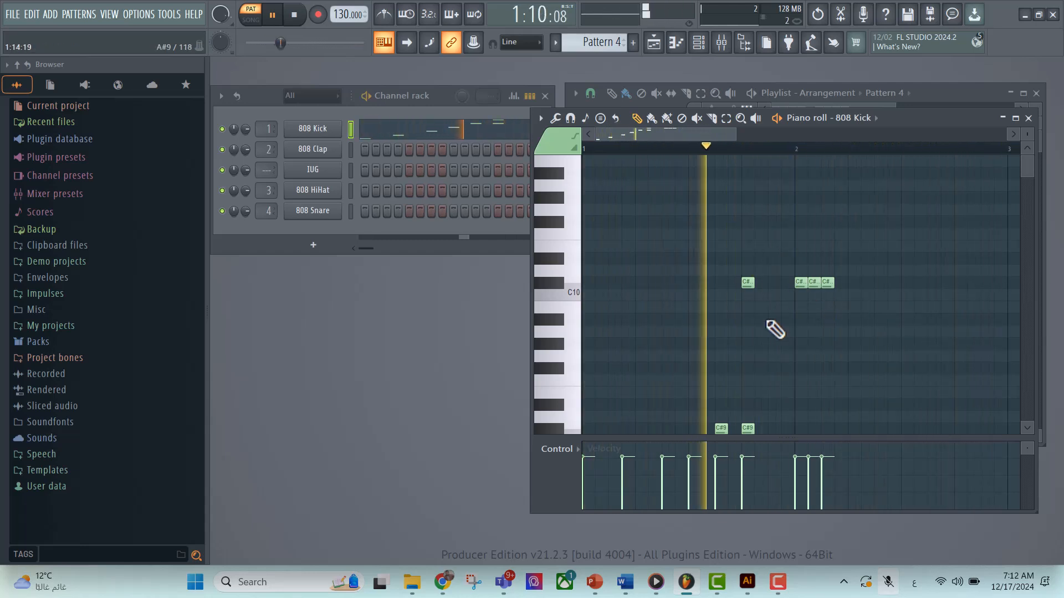
left_click(839, 284)
left_click(865, 284)
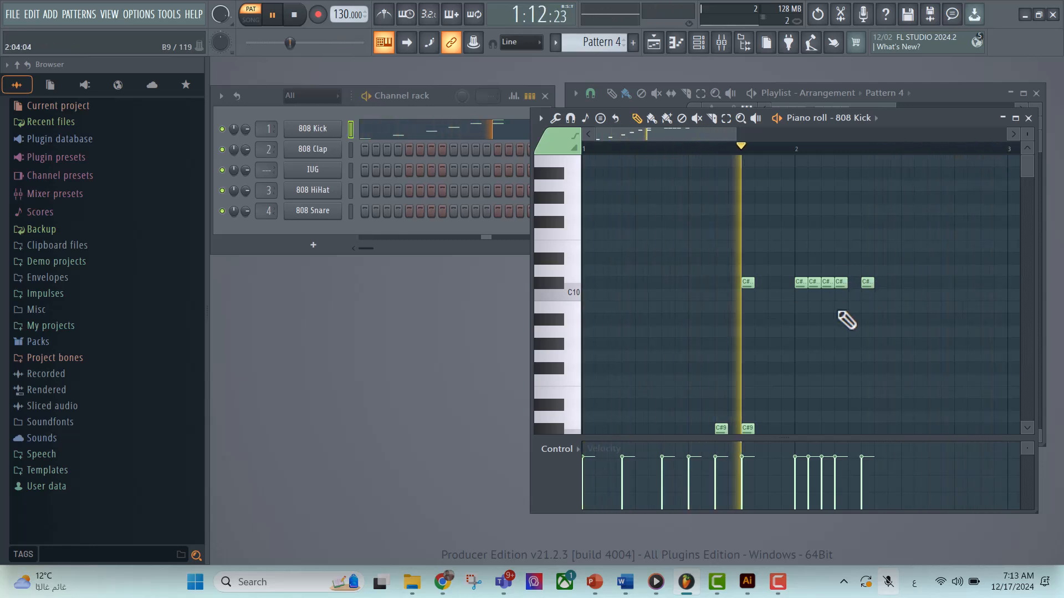
left_click(879, 284)
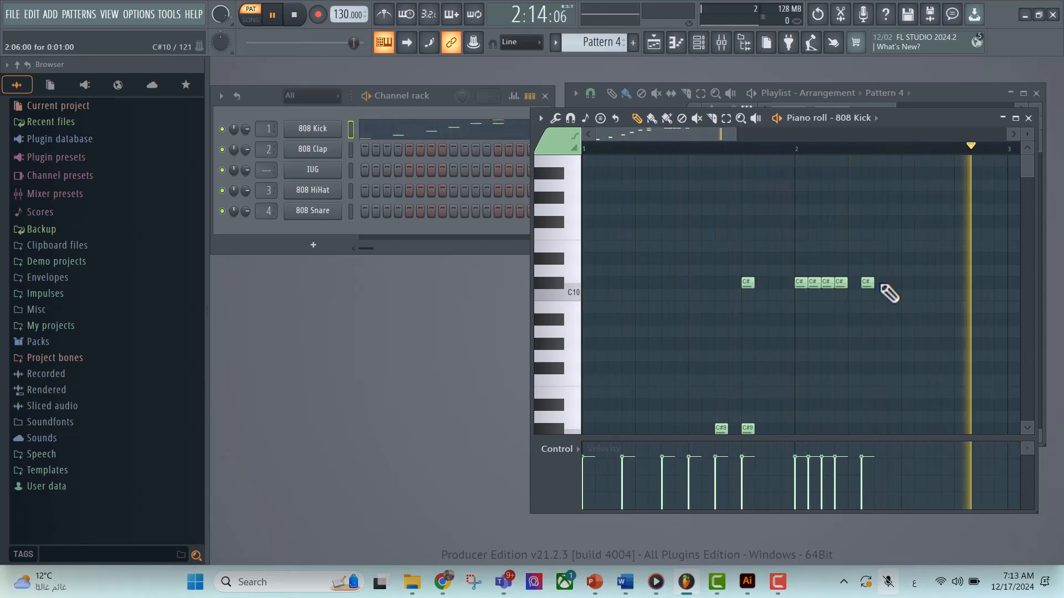
left_click(905, 283)
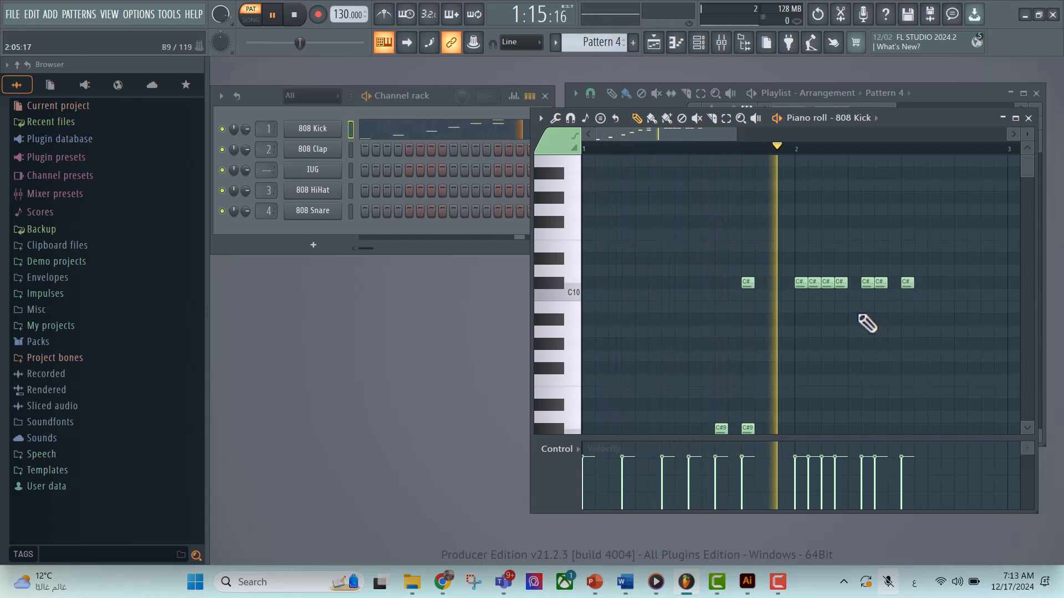
Step: Add one-step low kick notes in bar 2: C#3 on steps 7, 9, 10 and 12, and C3 on steps 8 and 11
scroll(868, 319, "down", 10)
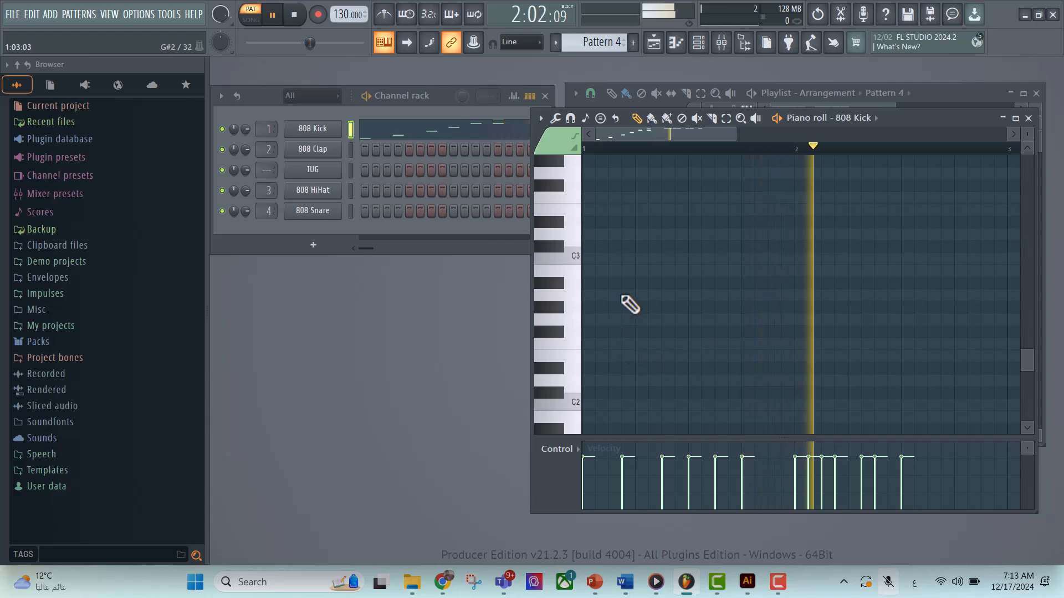
left_click(877, 256)
left_click(893, 258)
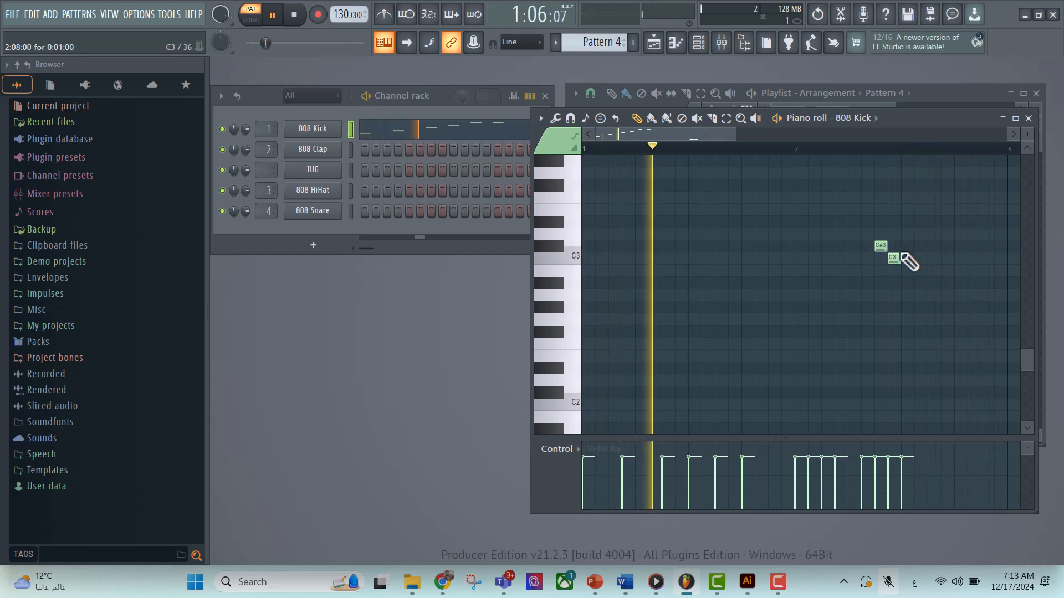
left_click(907, 246)
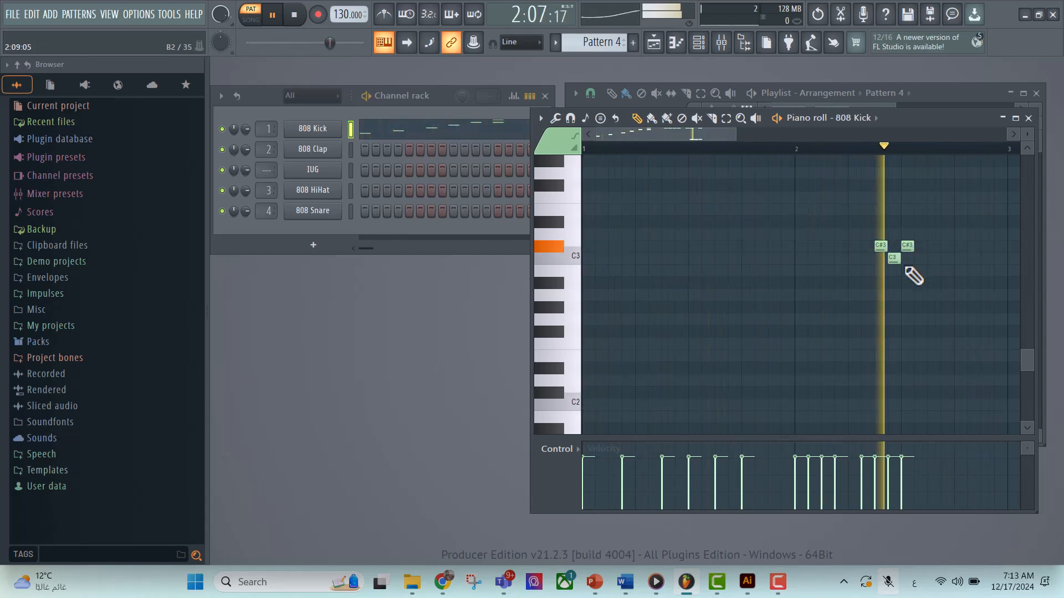
left_click(927, 258)
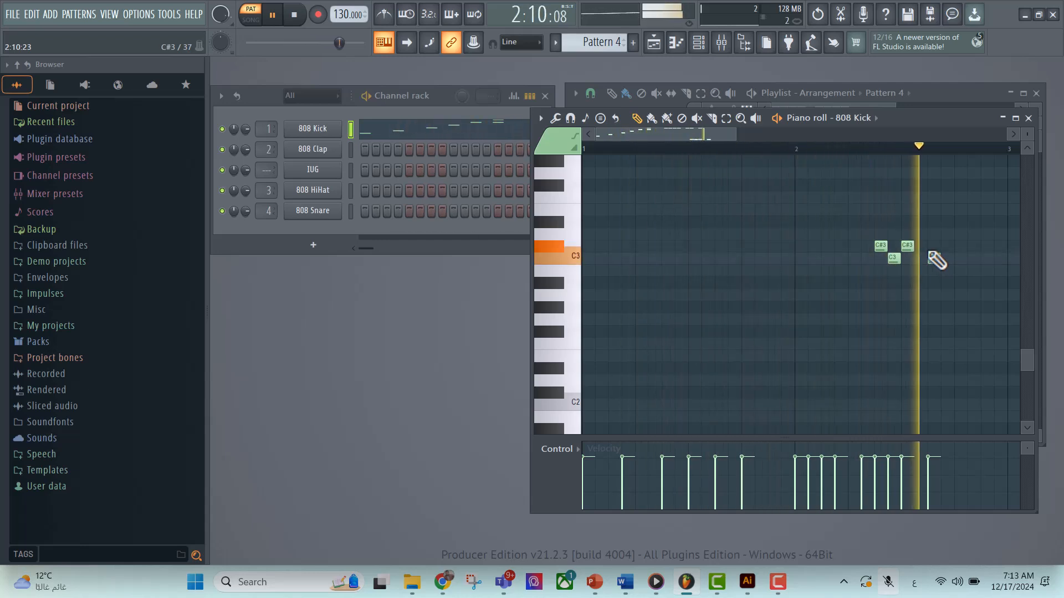
left_click(945, 246)
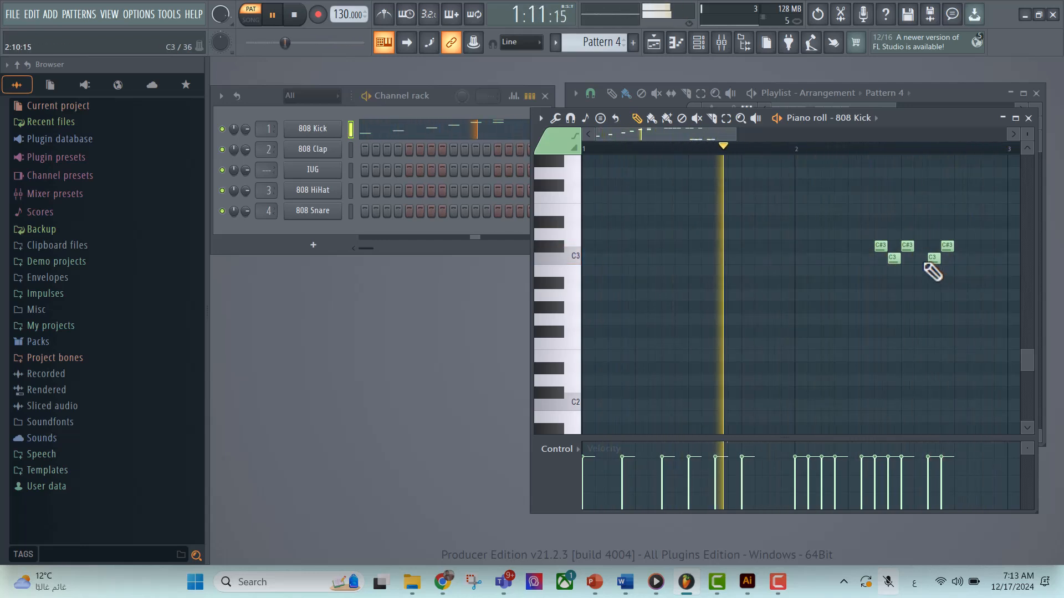
left_click(919, 247)
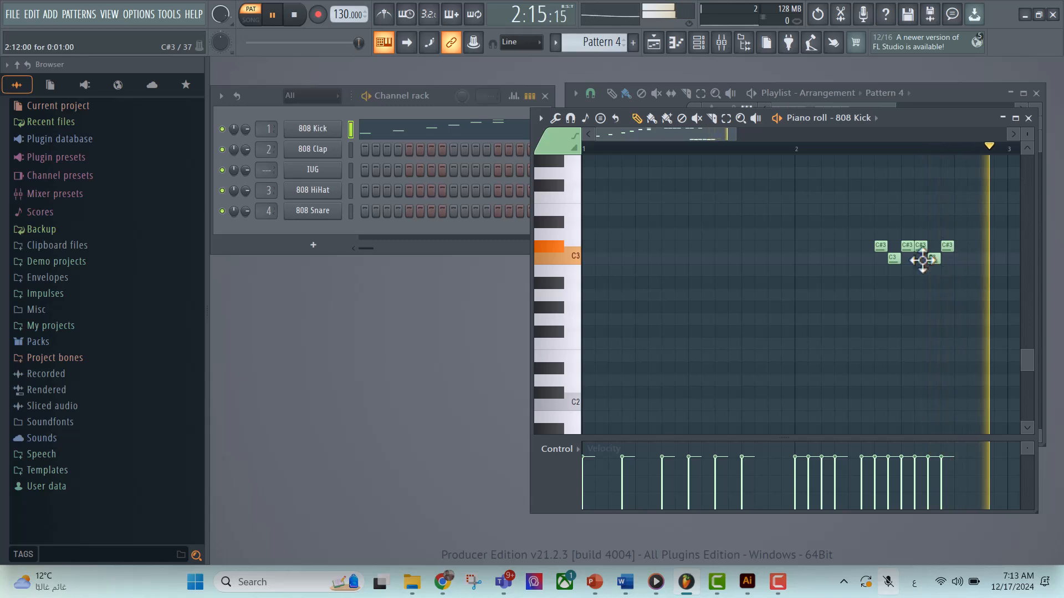
Step: Add one-step kick notes in bar 2: A#1 on steps 6, 7, 8 and 10, and A1 on steps 7 and 9
scroll(777, 373, "down", 4)
left_click(868, 283)
left_click(881, 295)
left_click(882, 284)
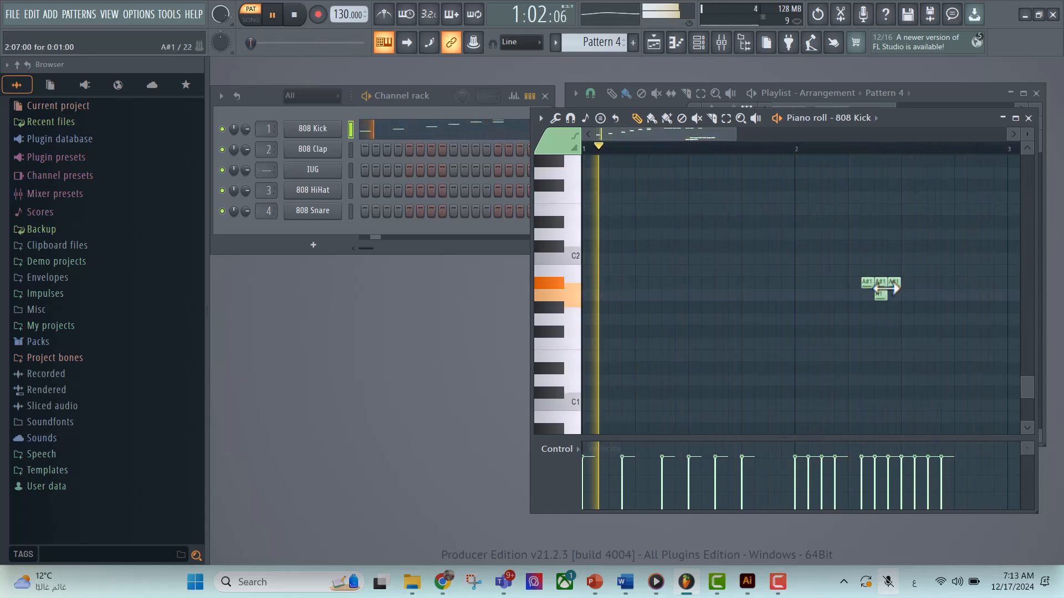
left_click(906, 295)
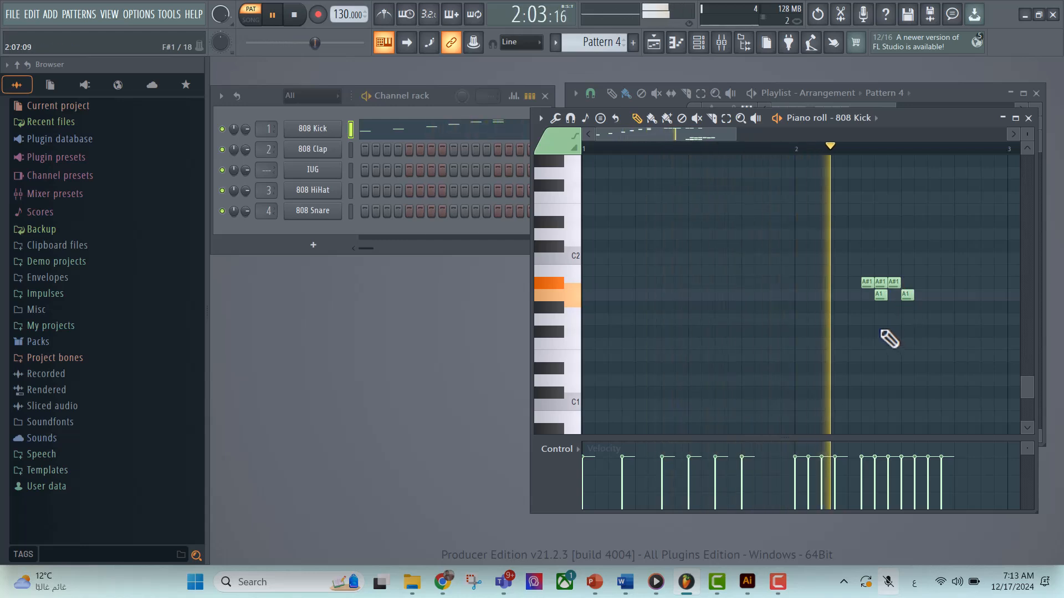
left_click(920, 283)
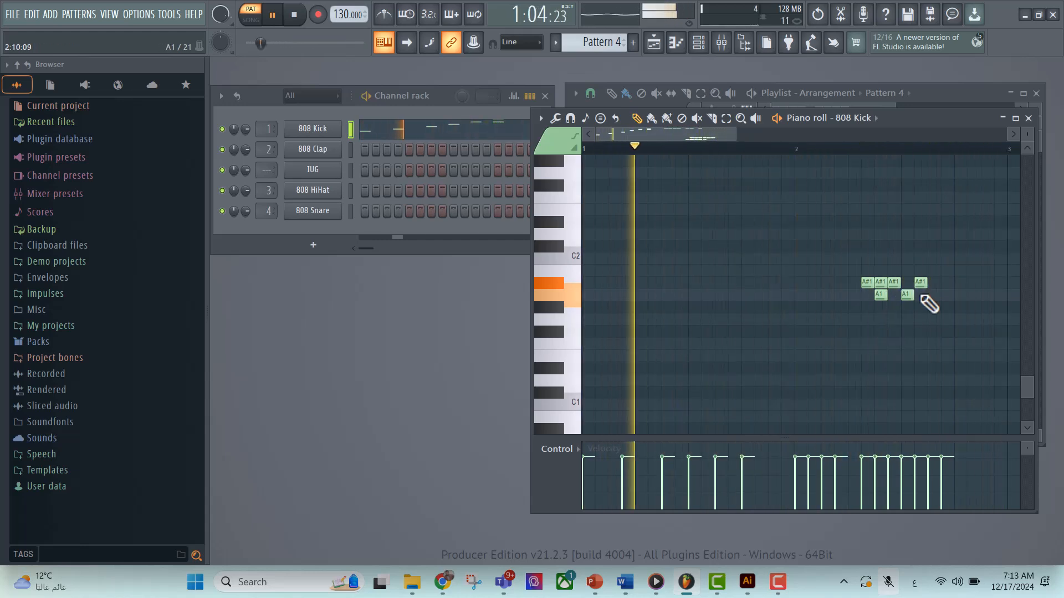
Step: Add three one-step C#1 kick notes on steps 2 to 4 of bar 1 and close the piano roll
scroll(693, 360, "down", 2)
left_click(628, 355)
left_click(615, 356)
left_click(601, 356)
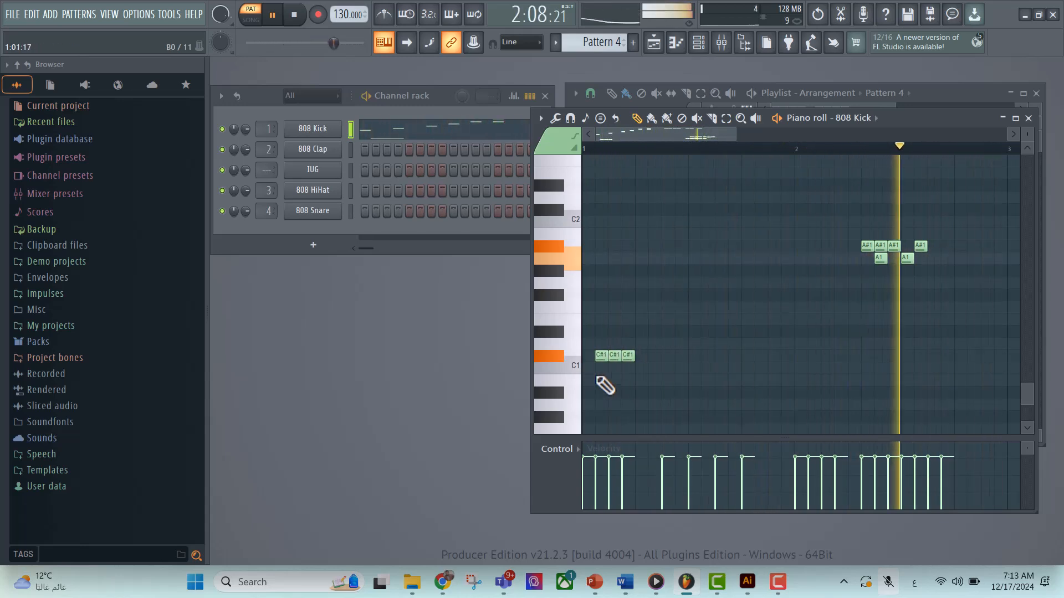
left_click(1028, 118)
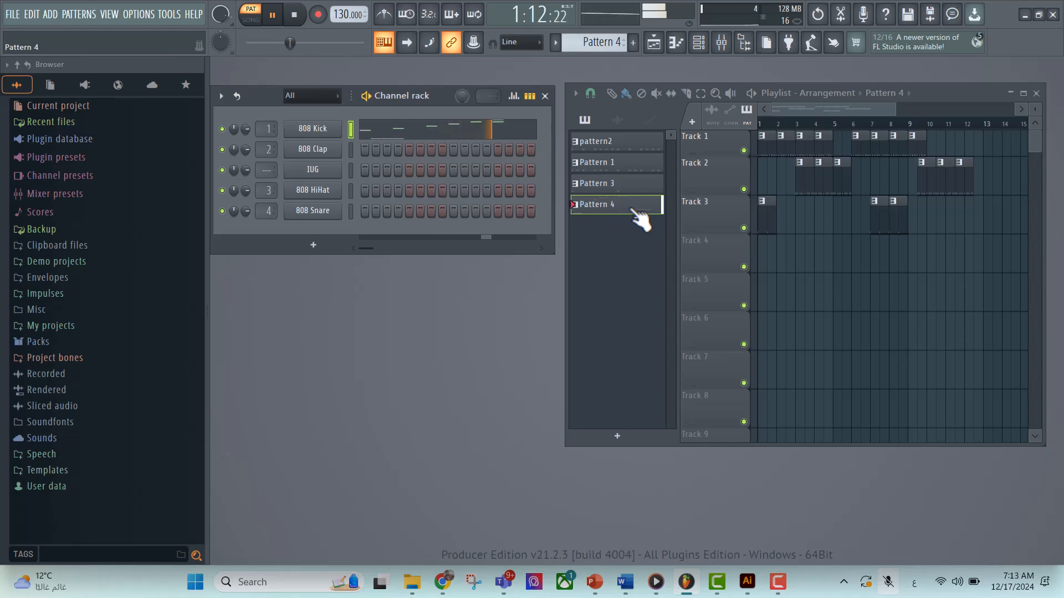
Step: Place Pattern 4 clips on Track 4 at bar 1 and midway through bar 3, with playback switched to song mode
left_click(767, 255)
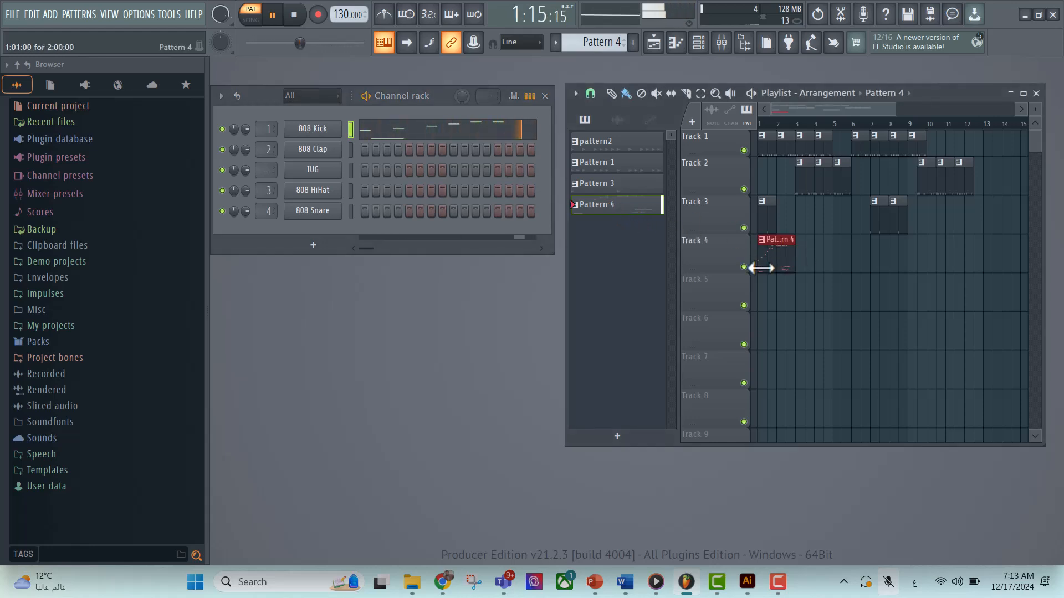
left_click(251, 20)
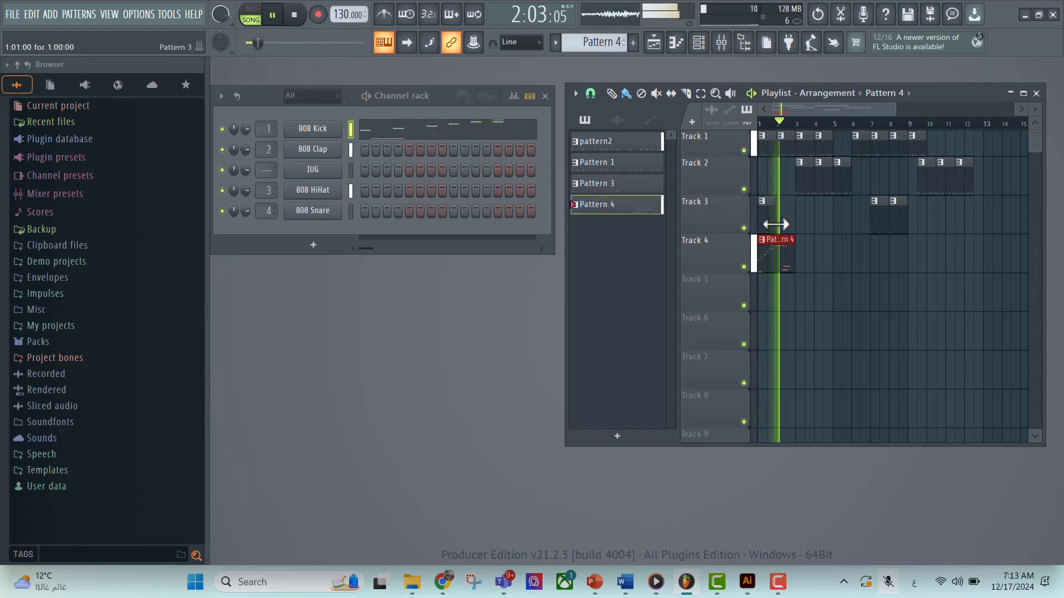
left_click(821, 259)
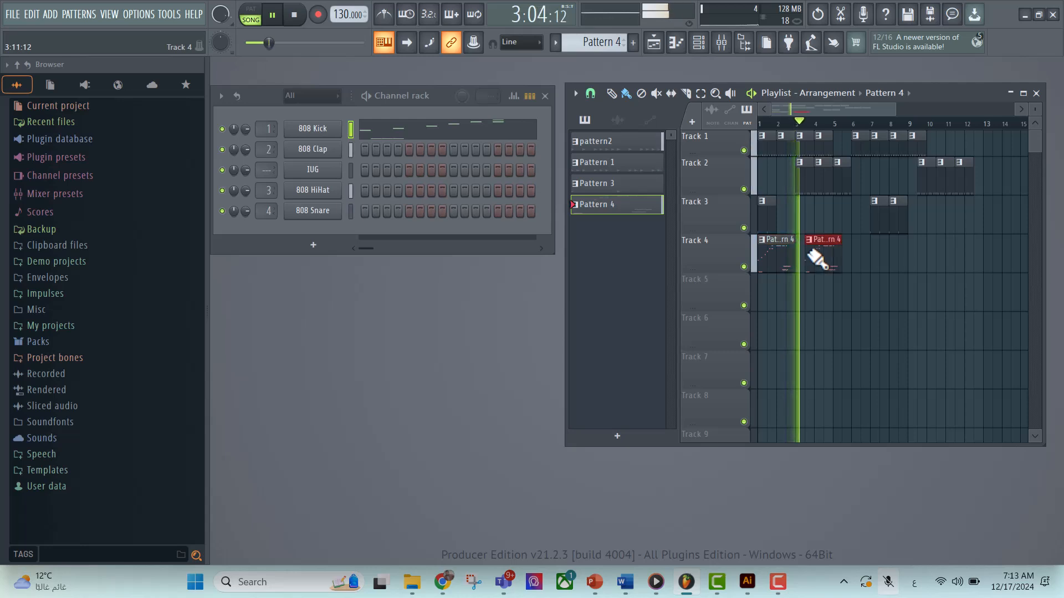
Step: Place two more Pattern 4 clips on Track 4: one directly after the second clip and one at bar 9
left_click(862, 255)
mouse_move(862, 256)
left_mouse_down()
mouse_move(875, 255)
mouse_move(844, 255)
left_mouse_up()
left_click(831, 125)
left_click(826, 127)
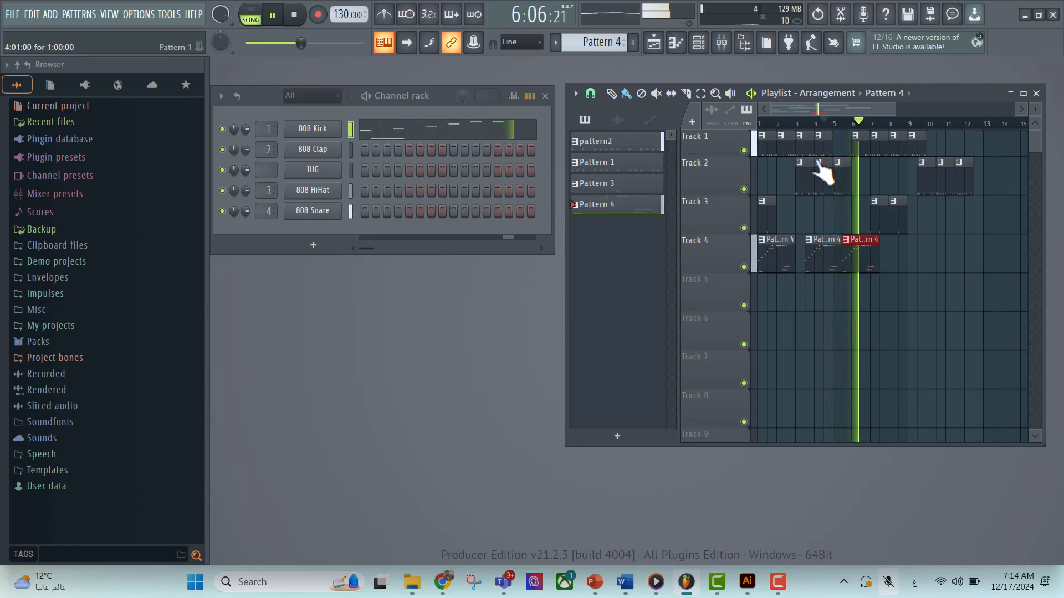
left_click(924, 254)
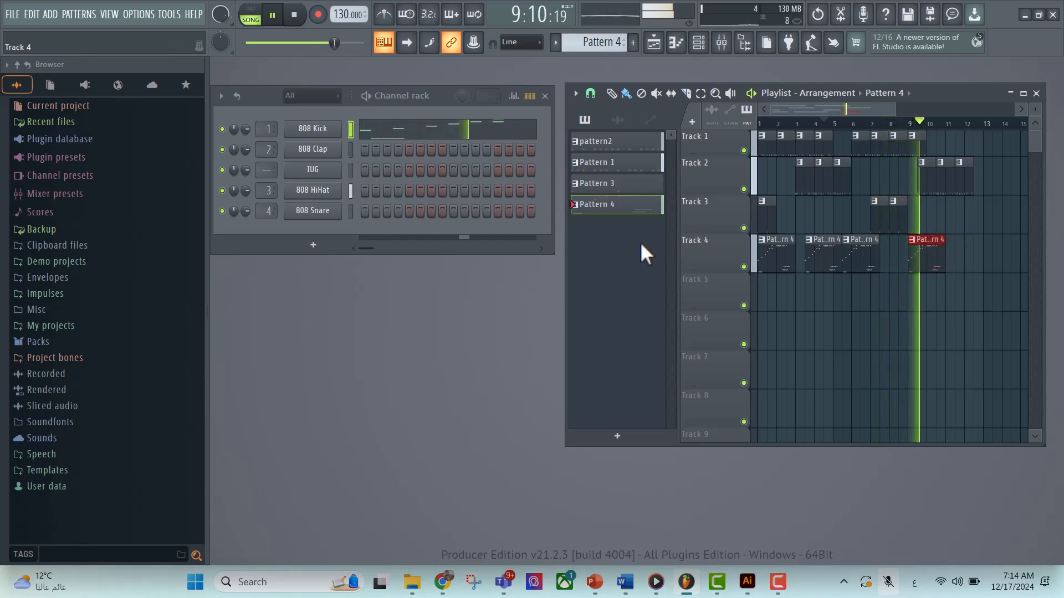
Step: Switch to pattern mode, open the 808 HiHat piano roll and add a one-step C2 note on step 2 of bar 1, auditioning it
left_click(252, 10)
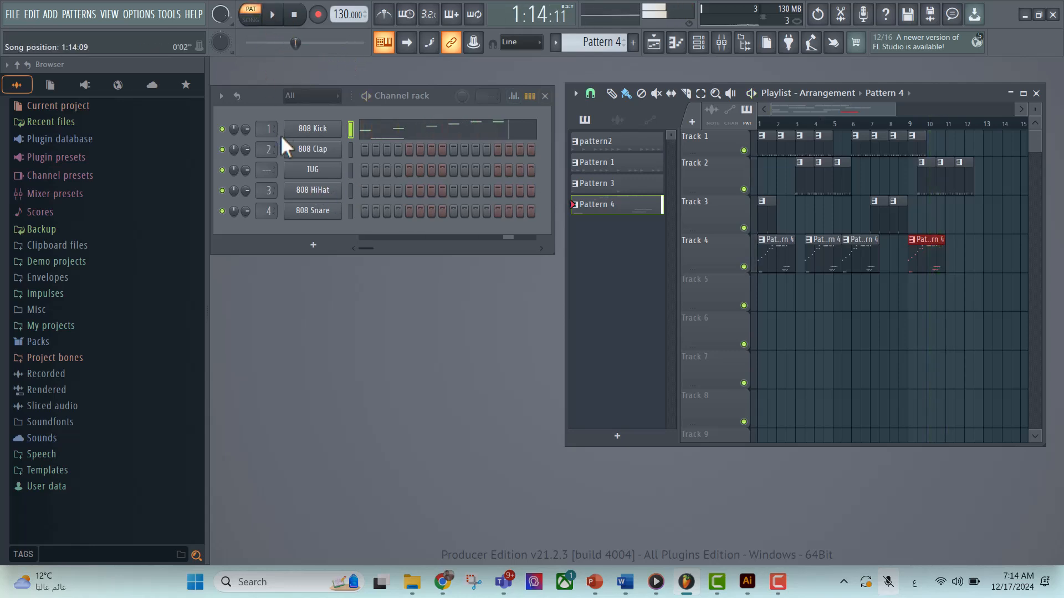
right_click(324, 197)
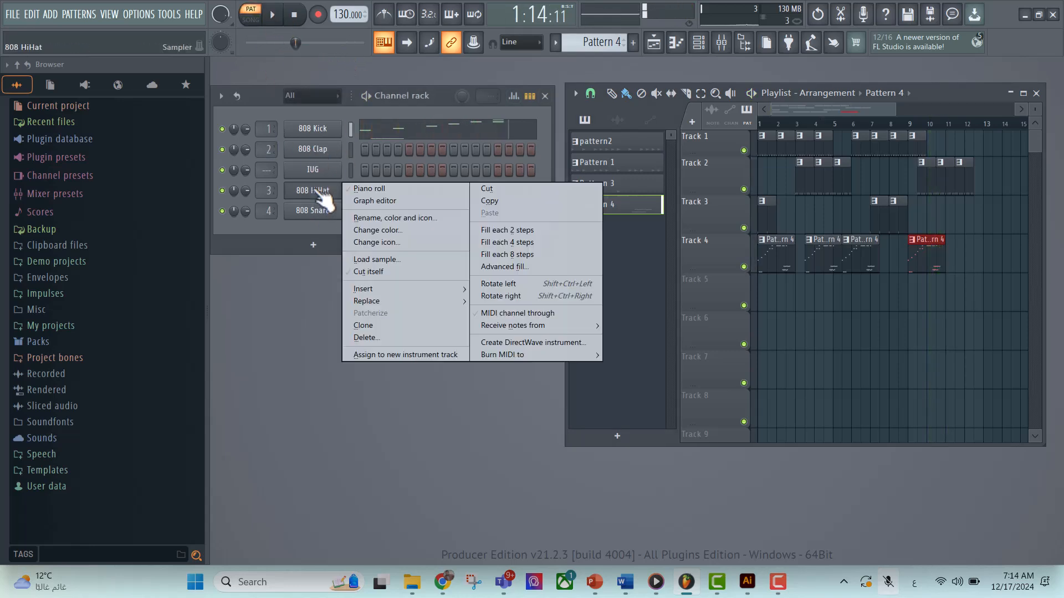
left_click(366, 189)
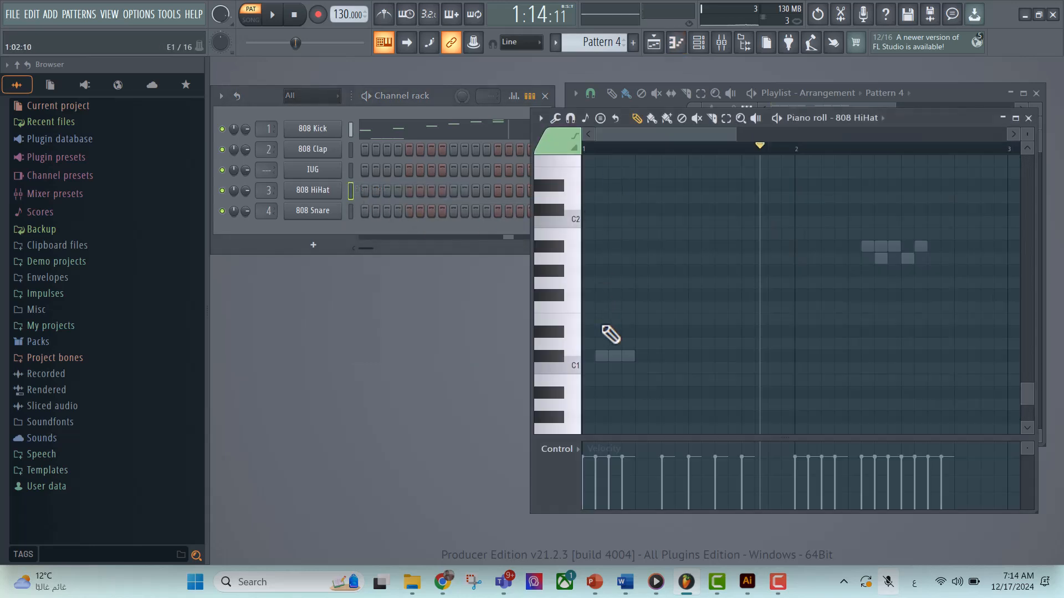
left_click(591, 222)
left_click(607, 149)
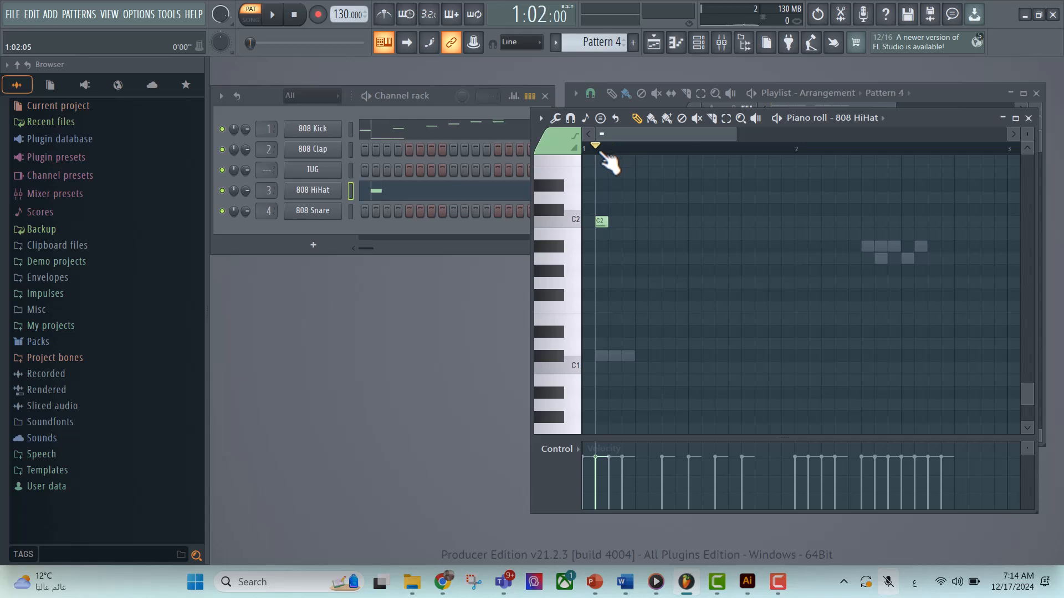
key("space")
key("space")
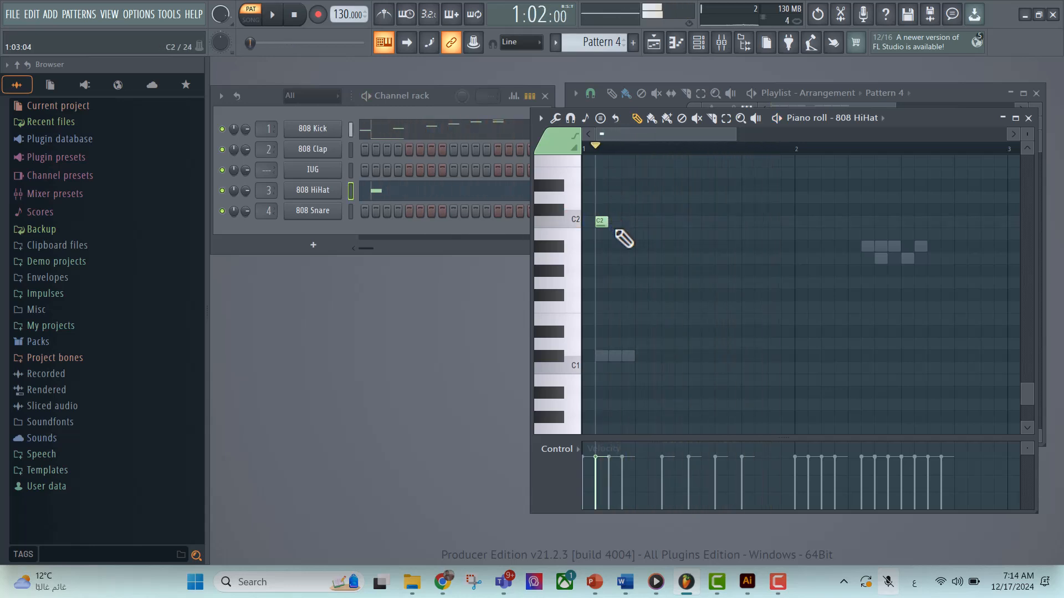
Step: Add one-step C5 hi-hat notes on steps 3 and 4 of bar 1, with the pattern playing
scroll(631, 255, "up", 7)
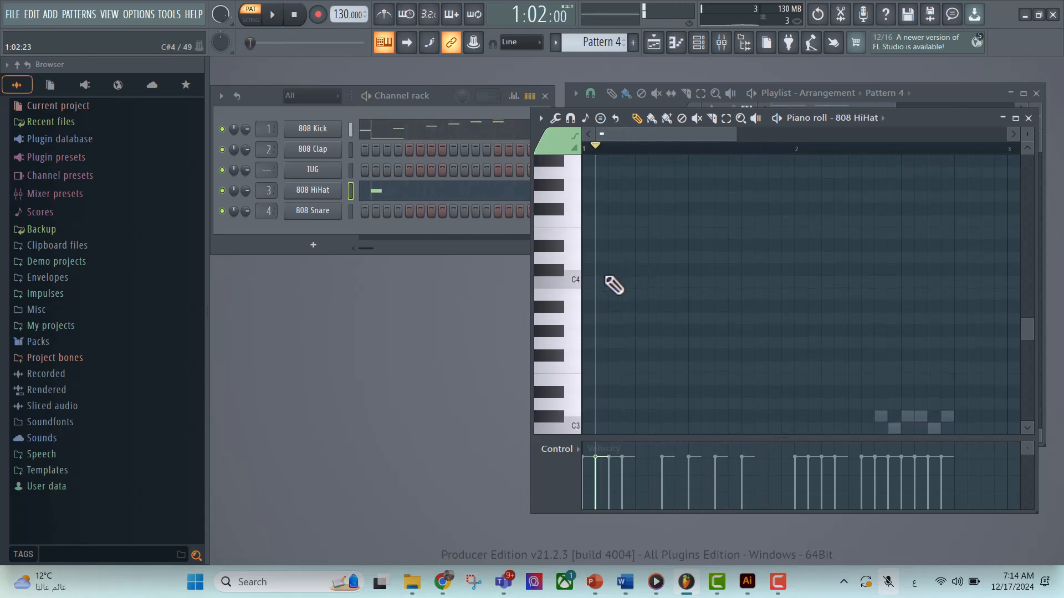
scroll(615, 284, "up", 3)
scroll(608, 271, "up", 1)
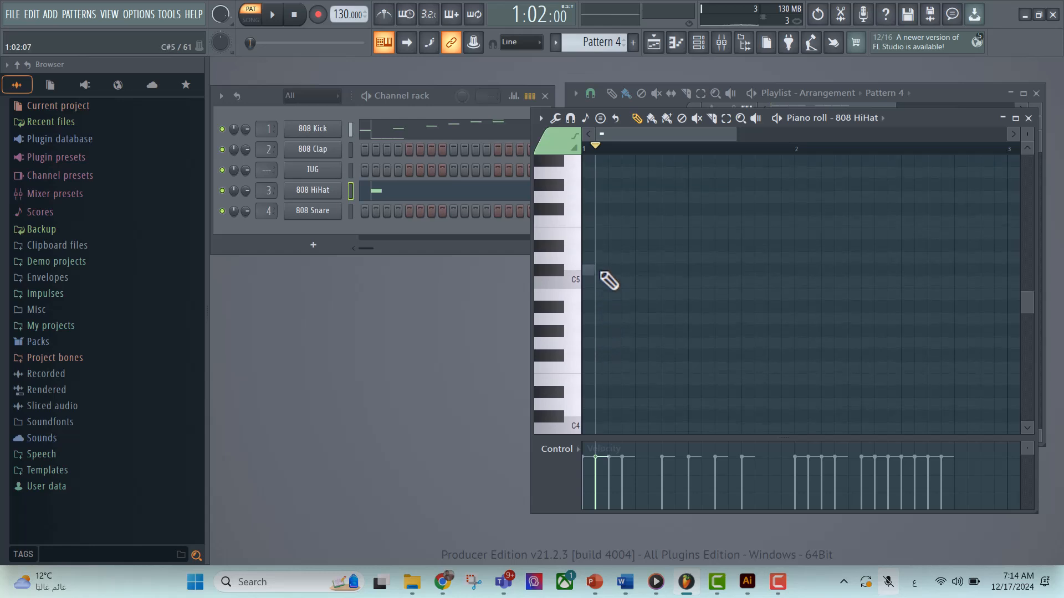
left_click(604, 283)
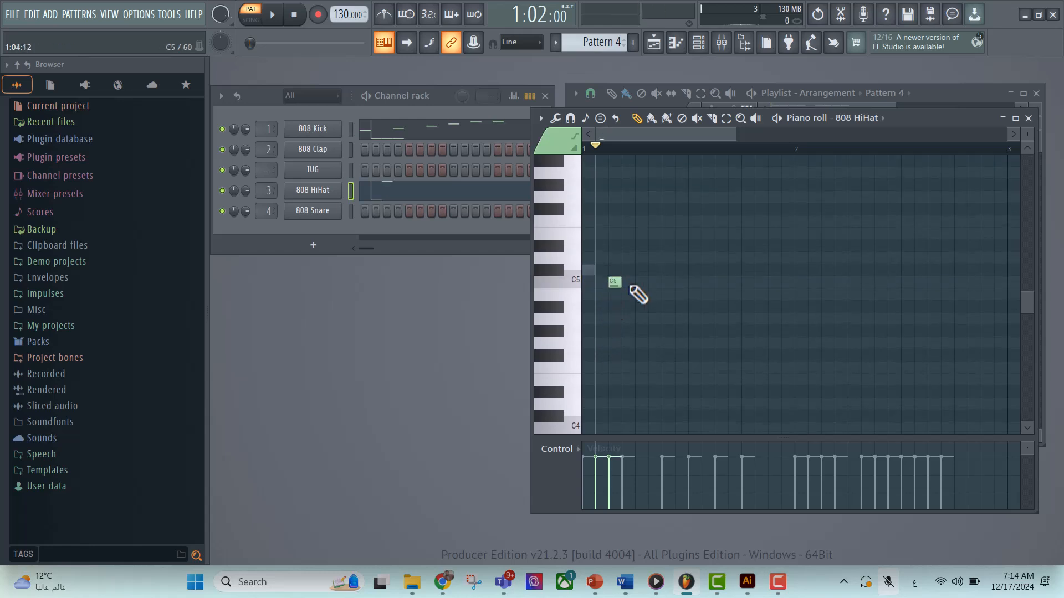
left_click(272, 15)
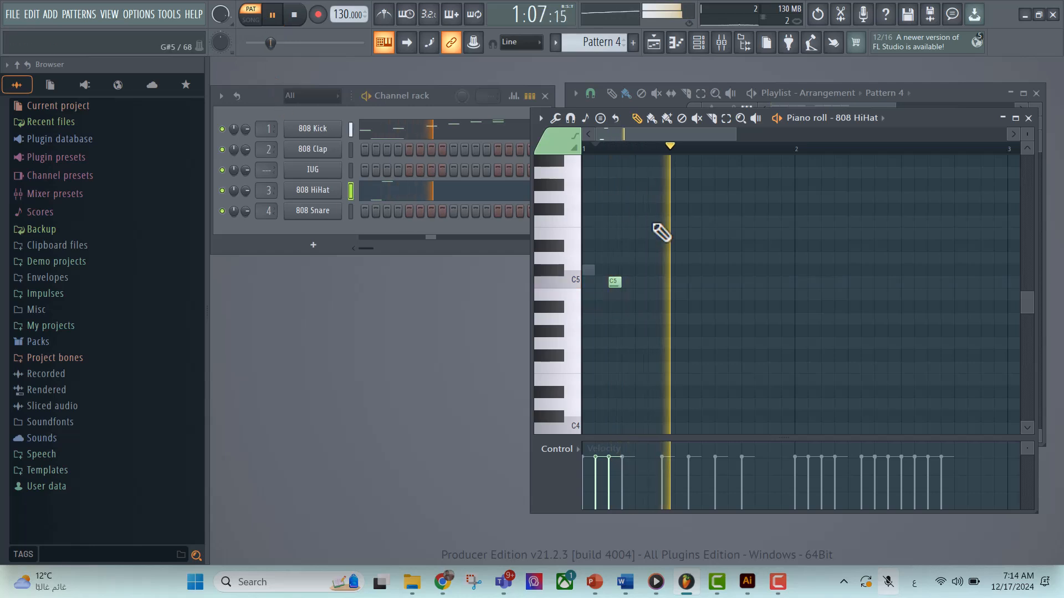
left_click(628, 283)
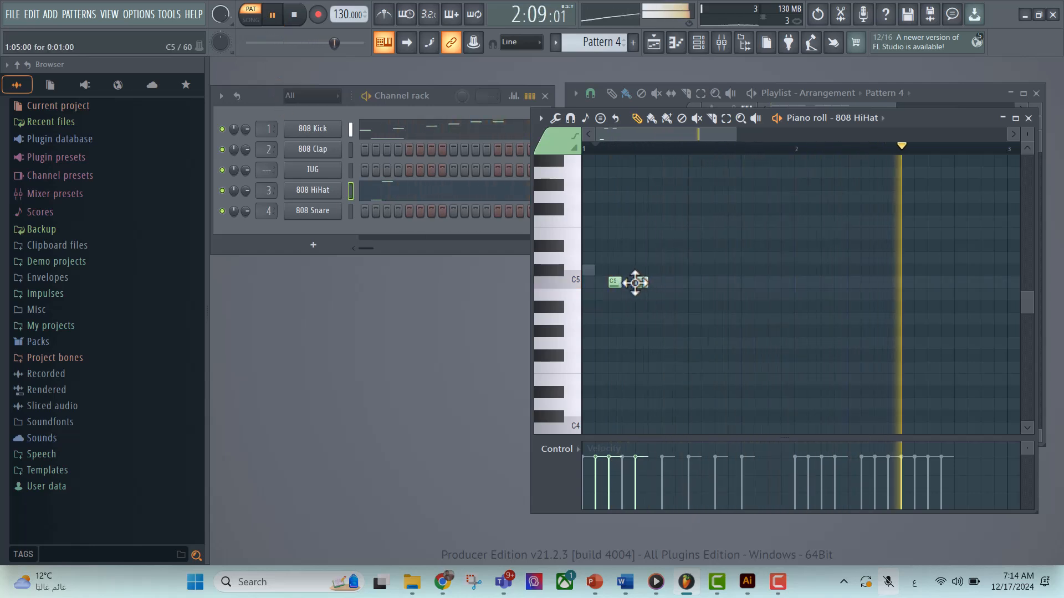
Step: Add hi-hat notes in bar 1: B4 on step 5, C5 on 6, A4 on 7, F#4 on 9, D#4 and E5 on 11, G5 on 13
left_click(641, 294)
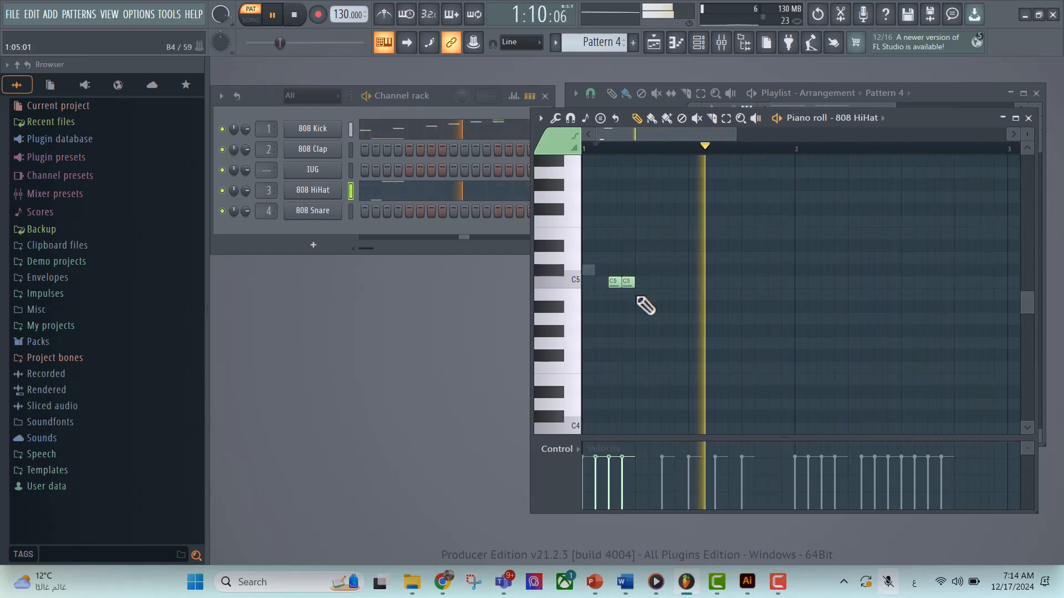
left_click(654, 282)
left_click(668, 318)
left_click(694, 355)
left_click(721, 392)
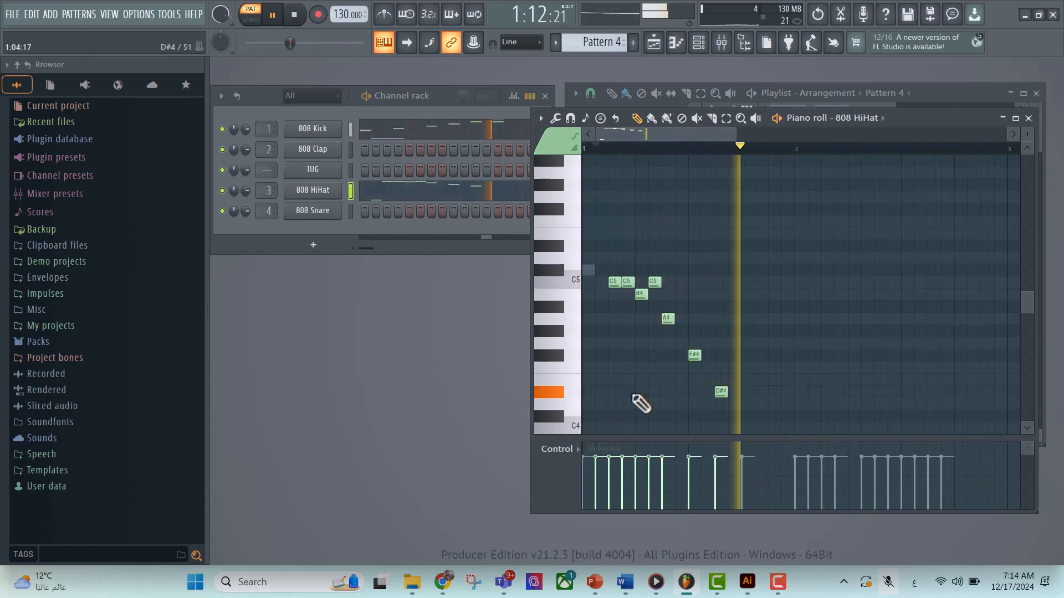
left_click(720, 233)
left_click(747, 197)
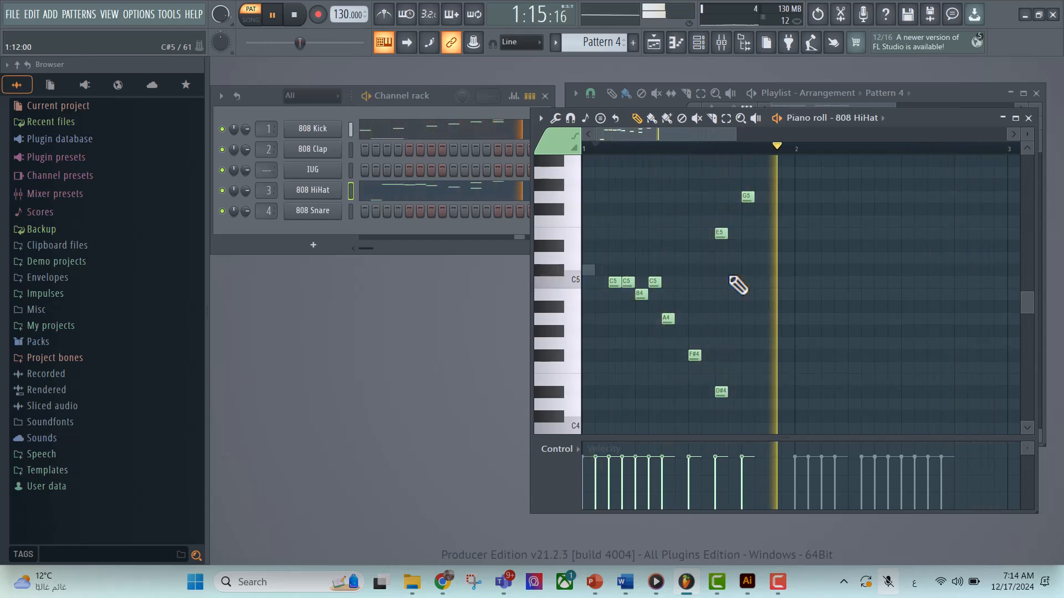
Step: Close the hi-hat piano roll, listen to the arrangement in song mode and pause it
left_click(1028, 118)
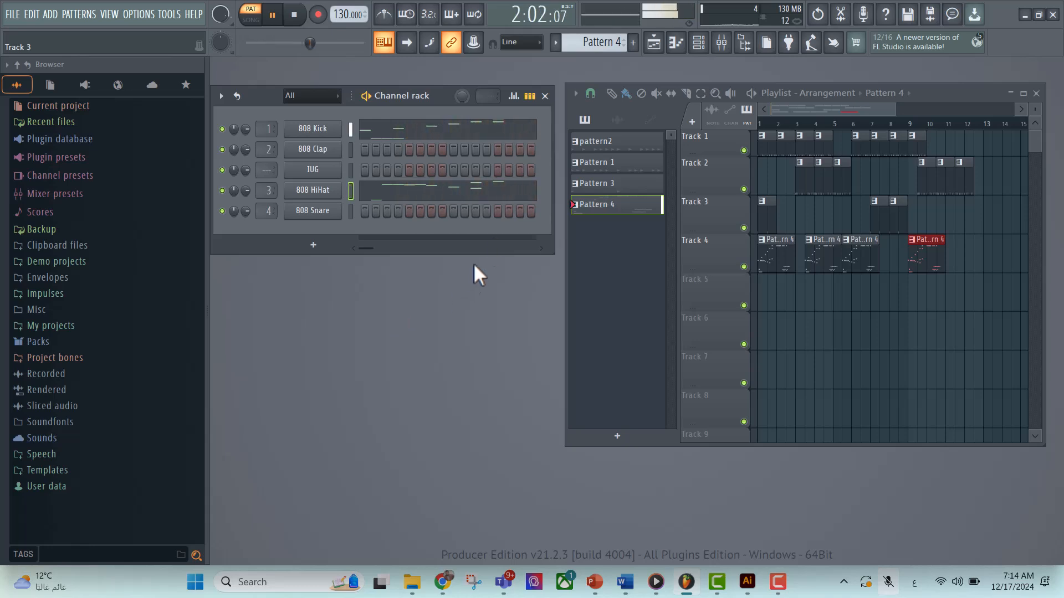
left_click(252, 17)
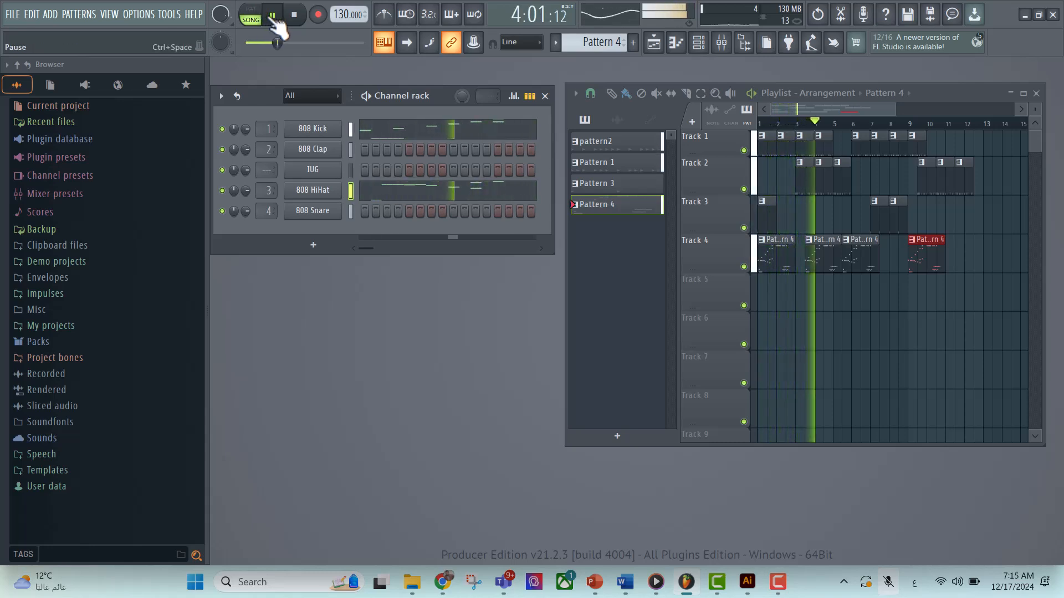
left_click(272, 16)
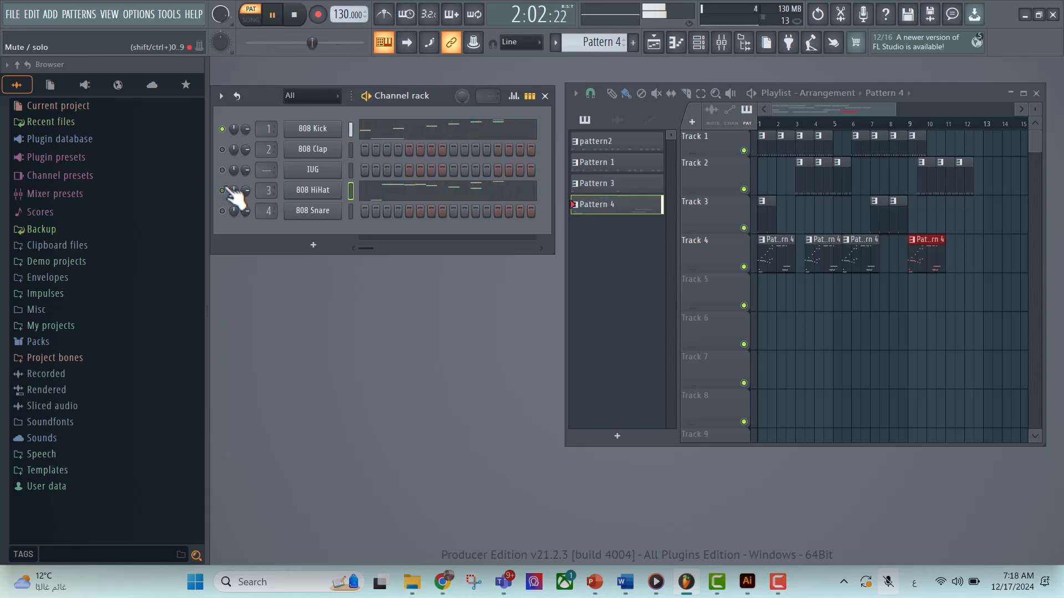
Step: Open the mixer and load Fruity Reeverb 2 into slot 1 of Insert 1, moving both windows into clear view
left_click(722, 44)
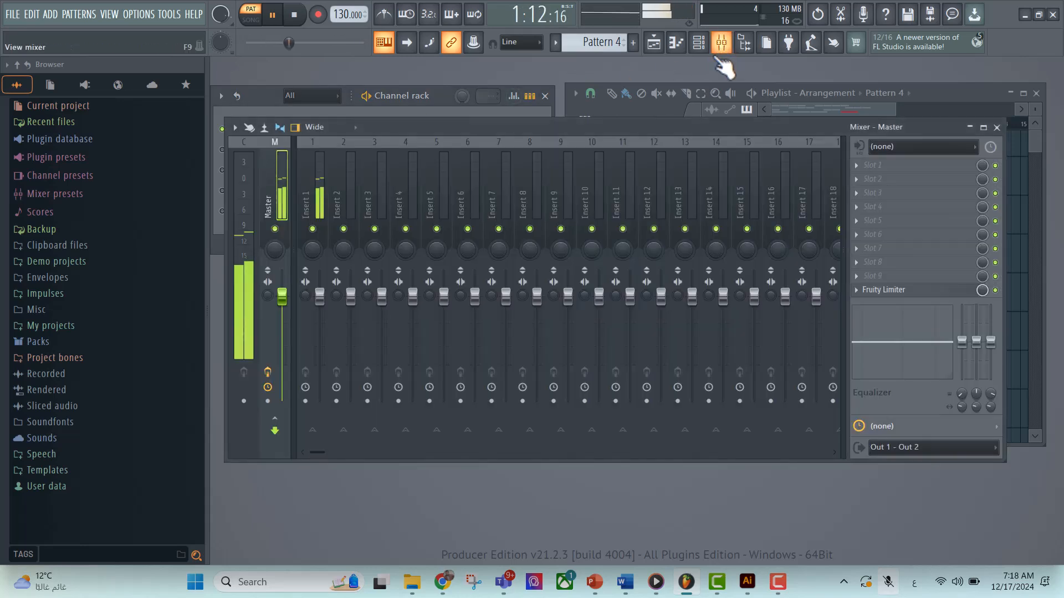
left_click(457, 113)
left_click_drag(588, 125, 656, 203)
left_click(370, 244)
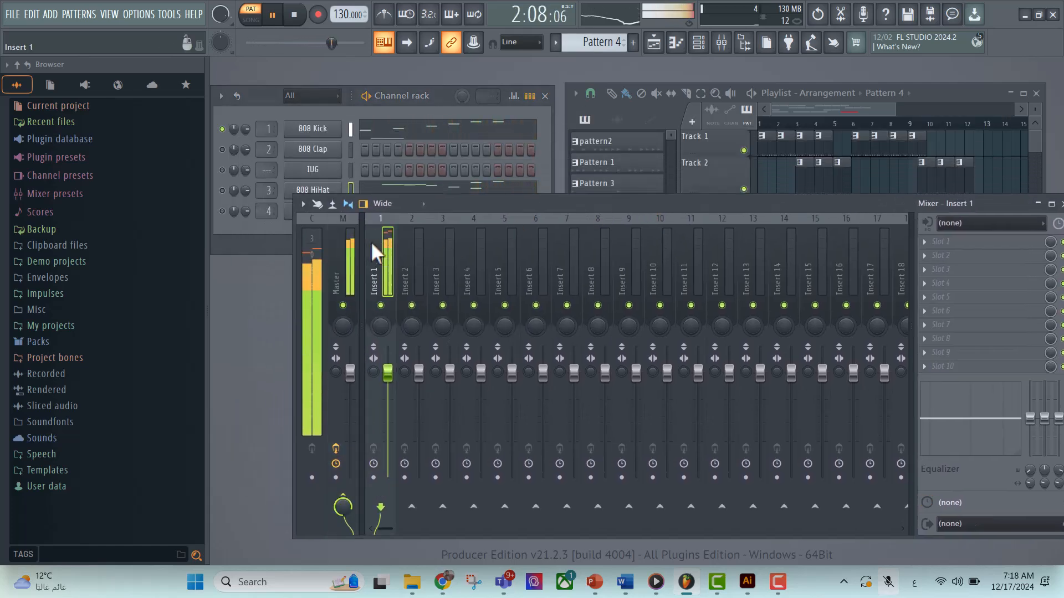
left_click(948, 244)
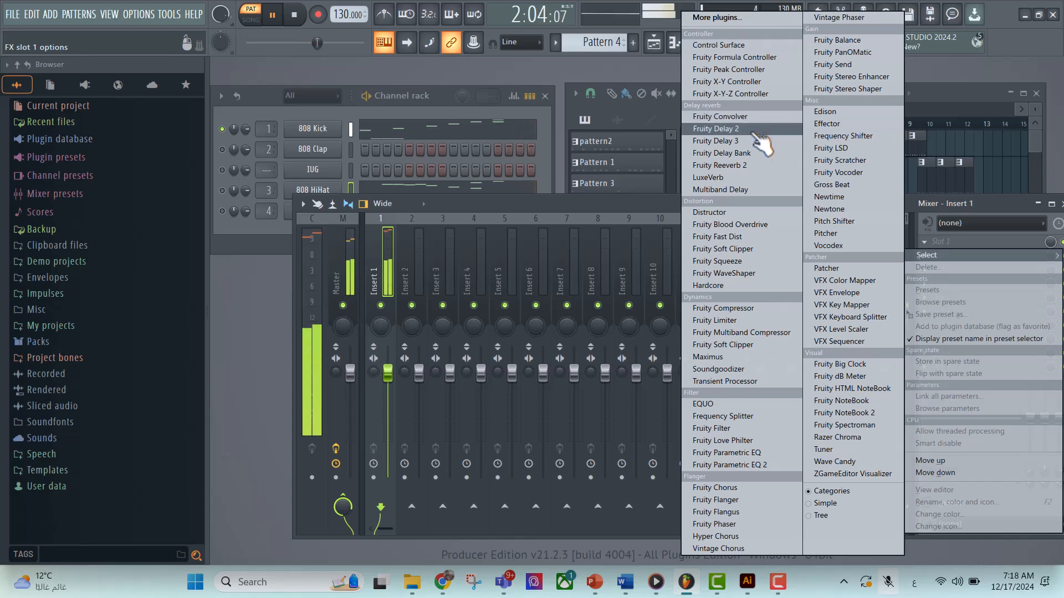
left_click(743, 165)
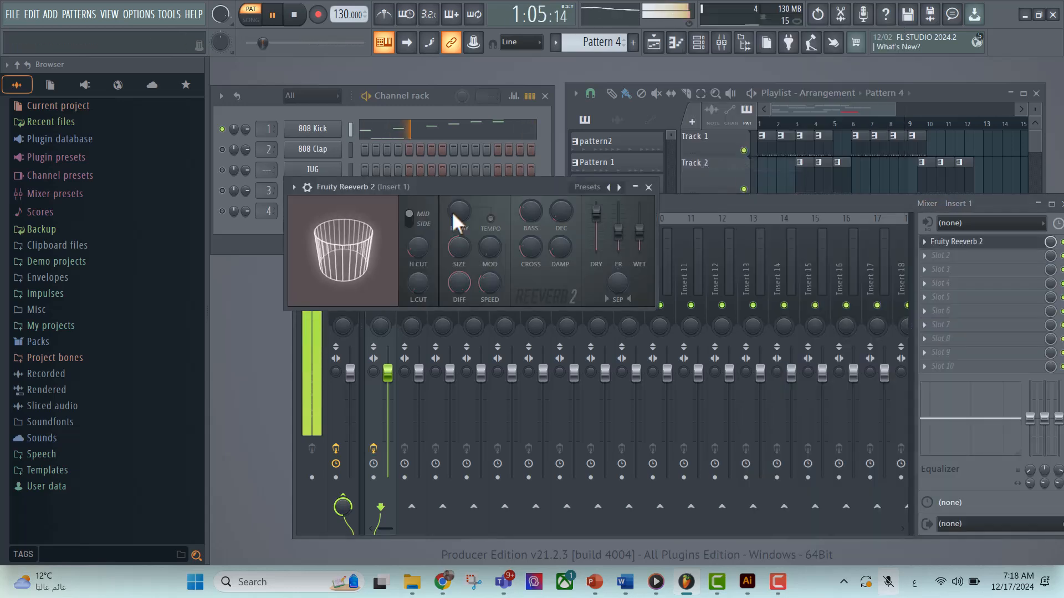
left_click_drag(470, 186, 578, 257)
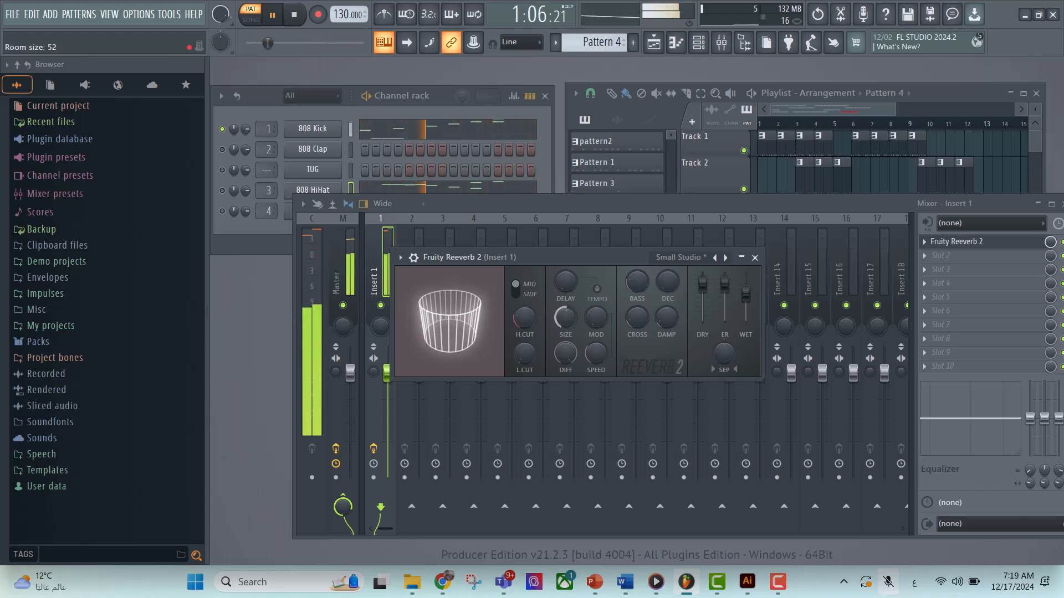
Step: Try a different reverb room size, then The Venue preset with its room size and diffusion reshaped on the room graphic
mouse_move(565, 317)
left_mouse_down()
mouse_move(565, 301)
mouse_move(565, 341)
mouse_move(565, 311)
left_mouse_up()
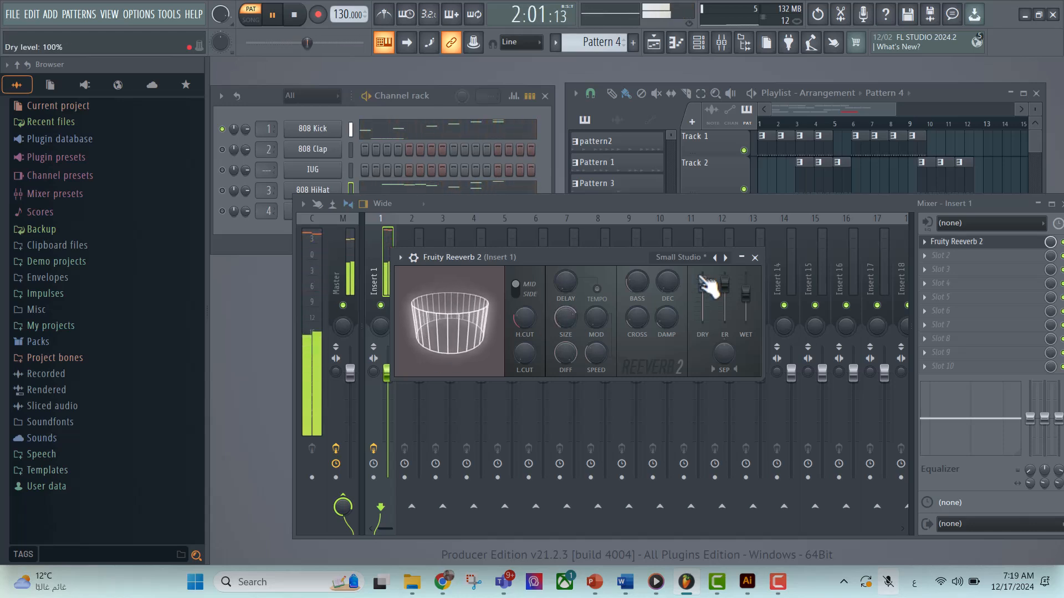
left_click(725, 258)
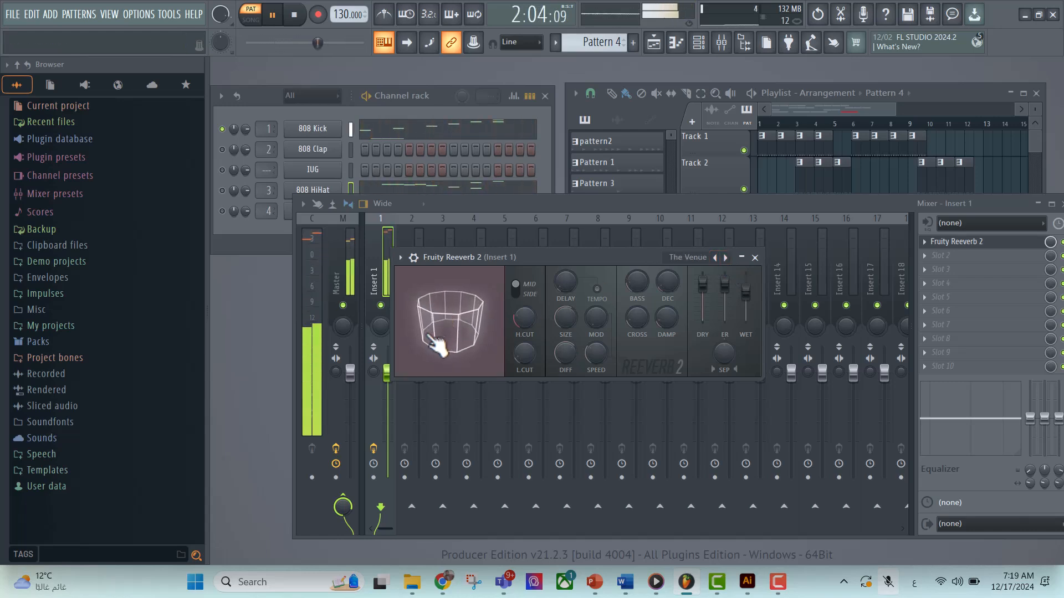
mouse_move(439, 341)
left_mouse_down()
mouse_move(450, 307)
mouse_move(438, 308)
mouse_move(470, 313)
mouse_move(451, 347)
left_mouse_up()
left_click_drag(453, 298, 428, 317)
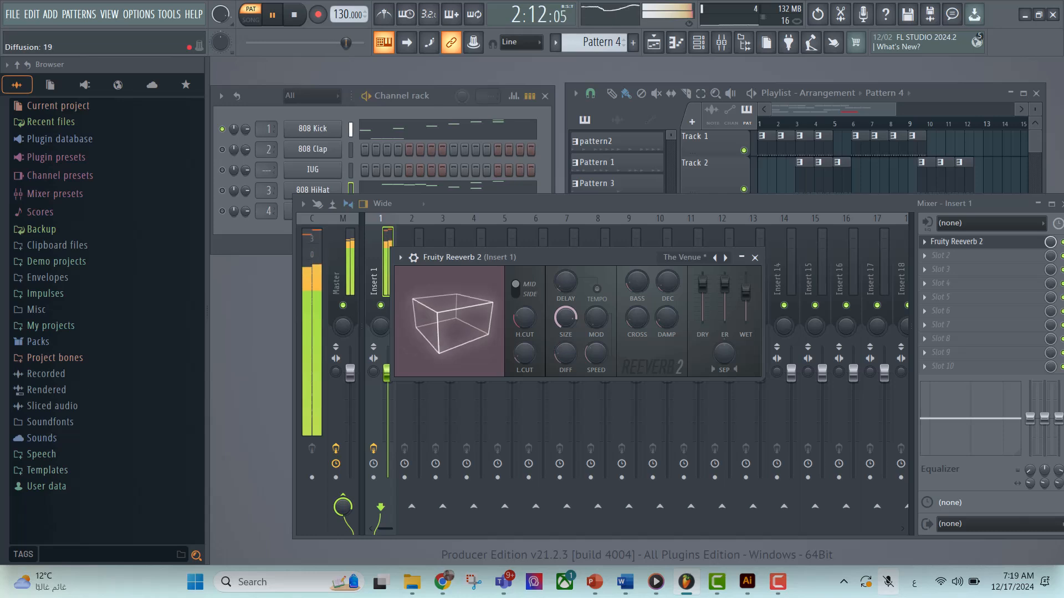
left_click_drag(459, 326, 503, 319)
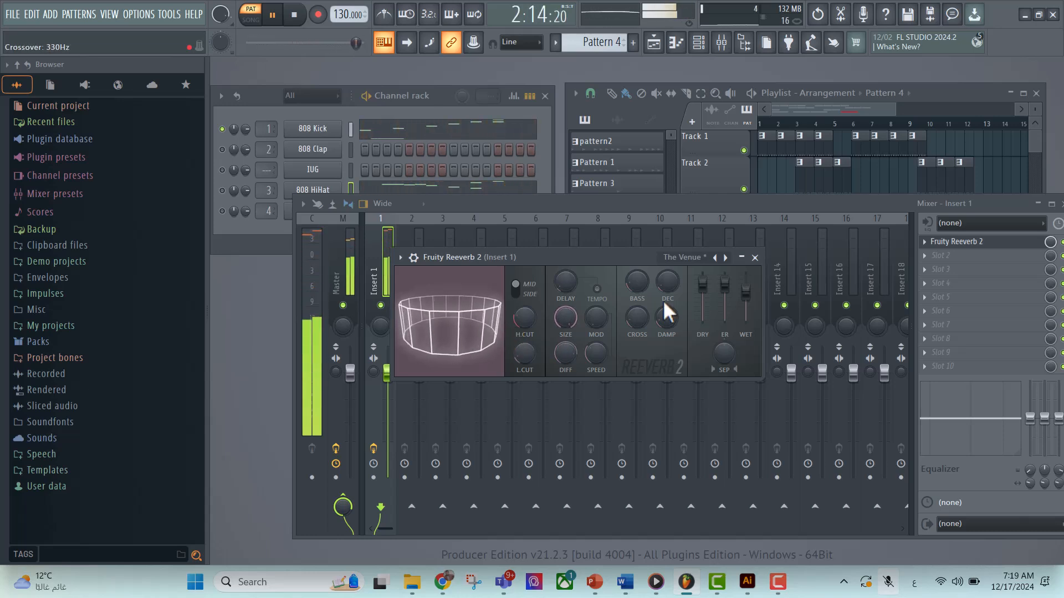
Step: Advance the reverb past Cathedral to the Default preset, close the plugin and mixer, and pause playback
left_click(726, 257)
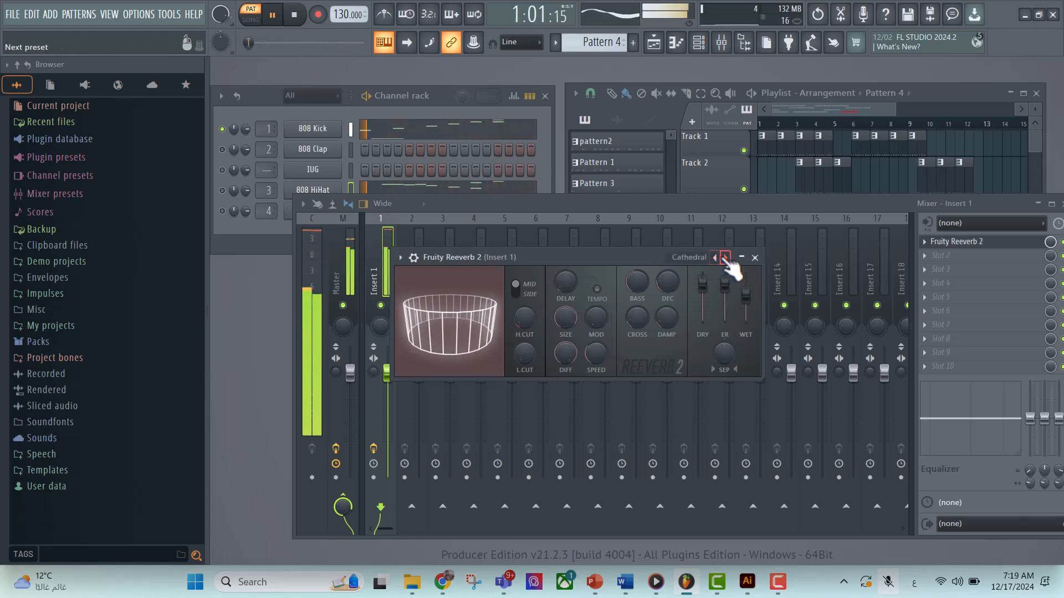
left_click(725, 257)
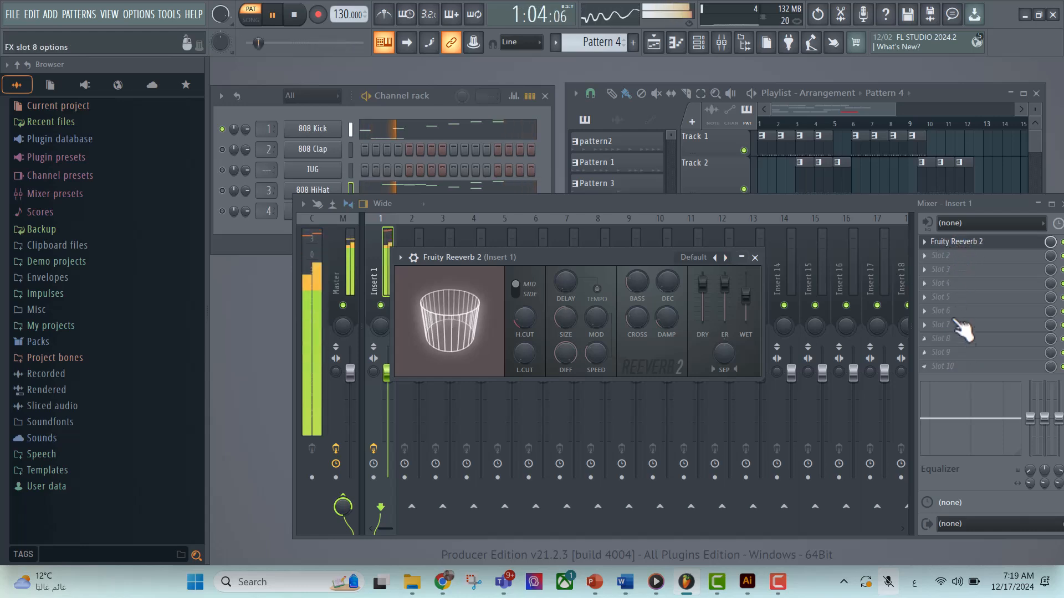
left_click(756, 258)
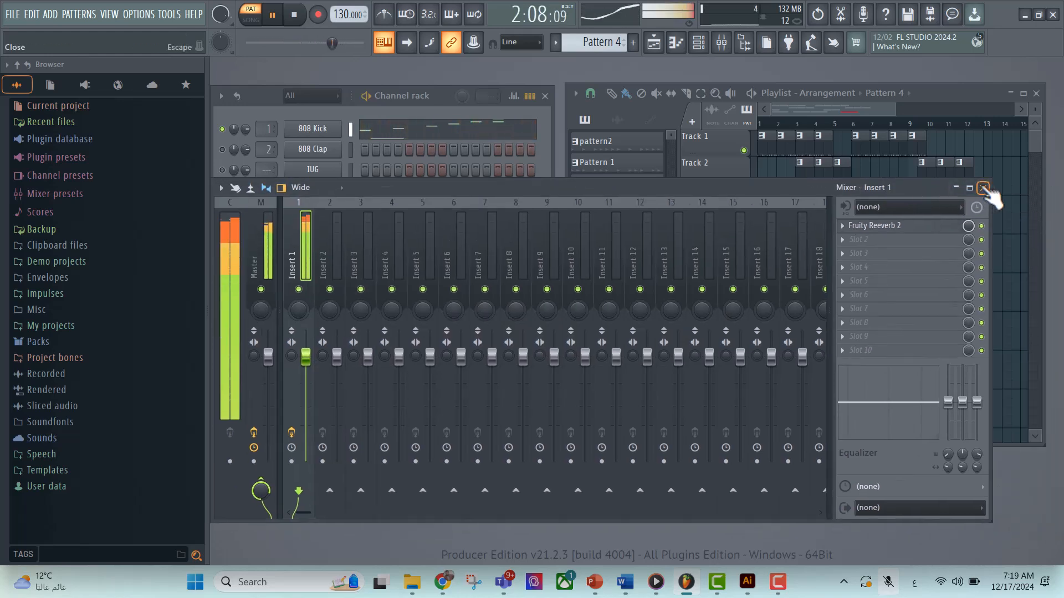
left_click(983, 189)
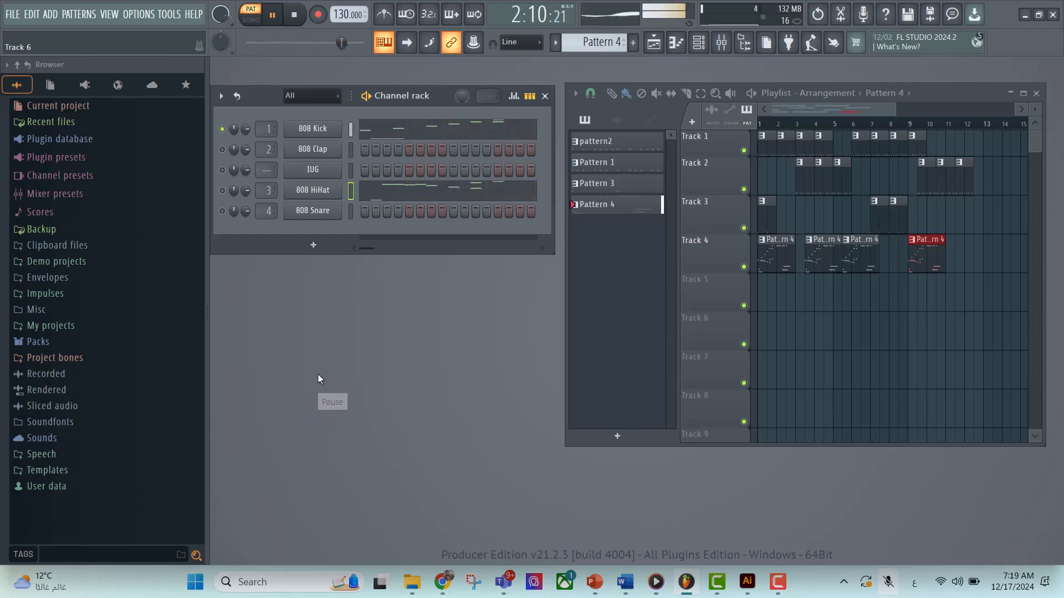
left_click(272, 15)
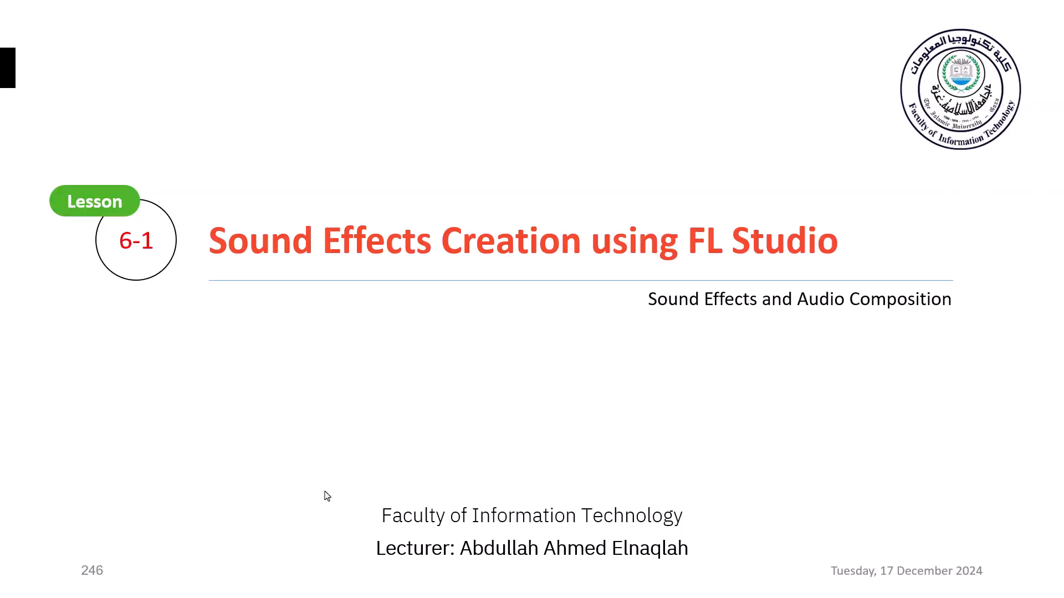
left_click(327, 495)
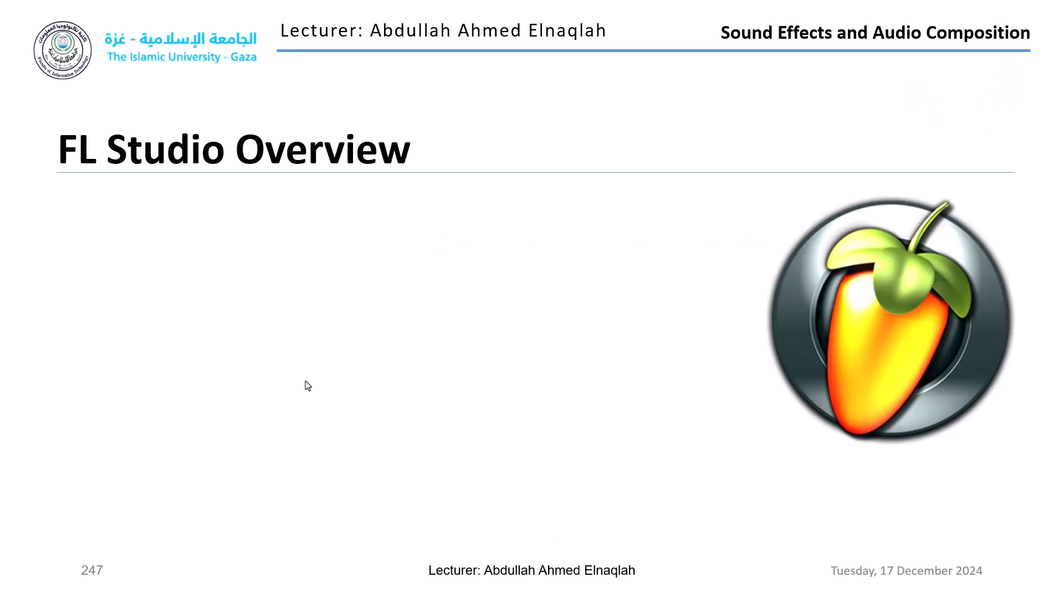